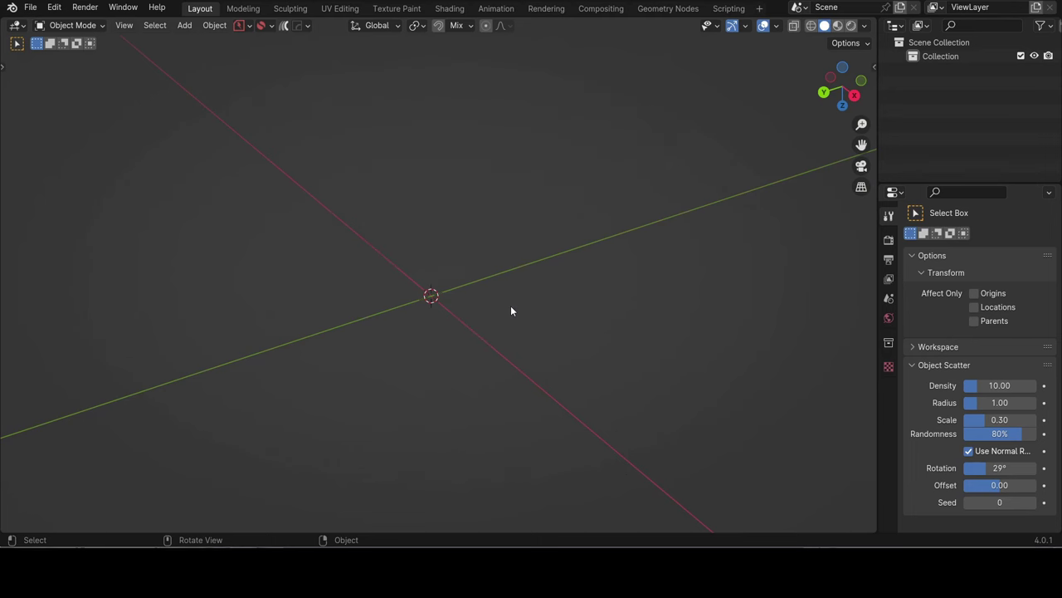
# - Add a cube and scale it up evenly
pyautogui.hotkey('shift', 'a')
pyautogui.moveTo(515, 264)
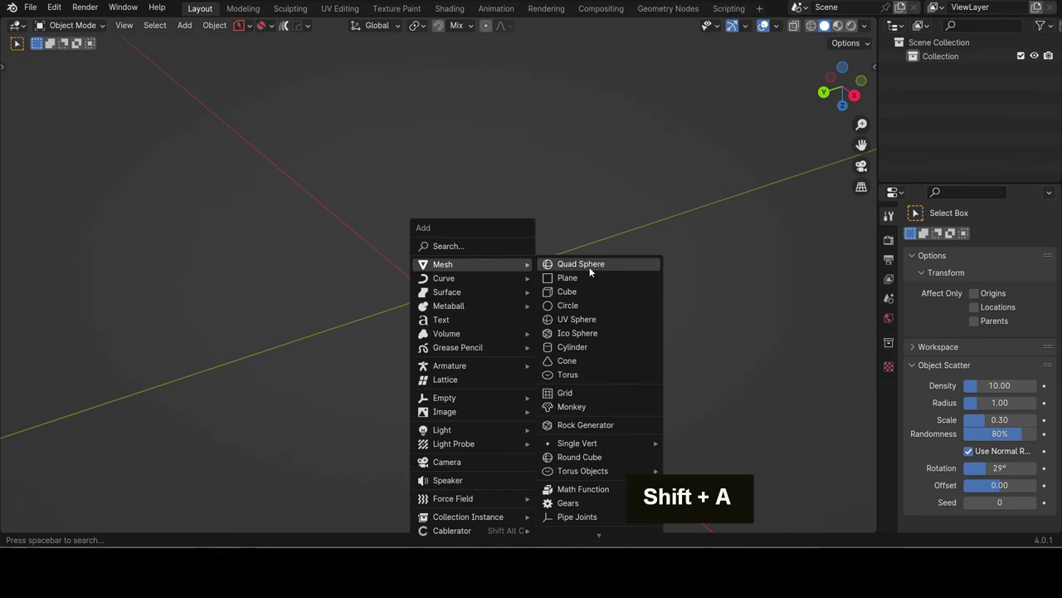
pyautogui.click(593, 292)
pyautogui.press('s')
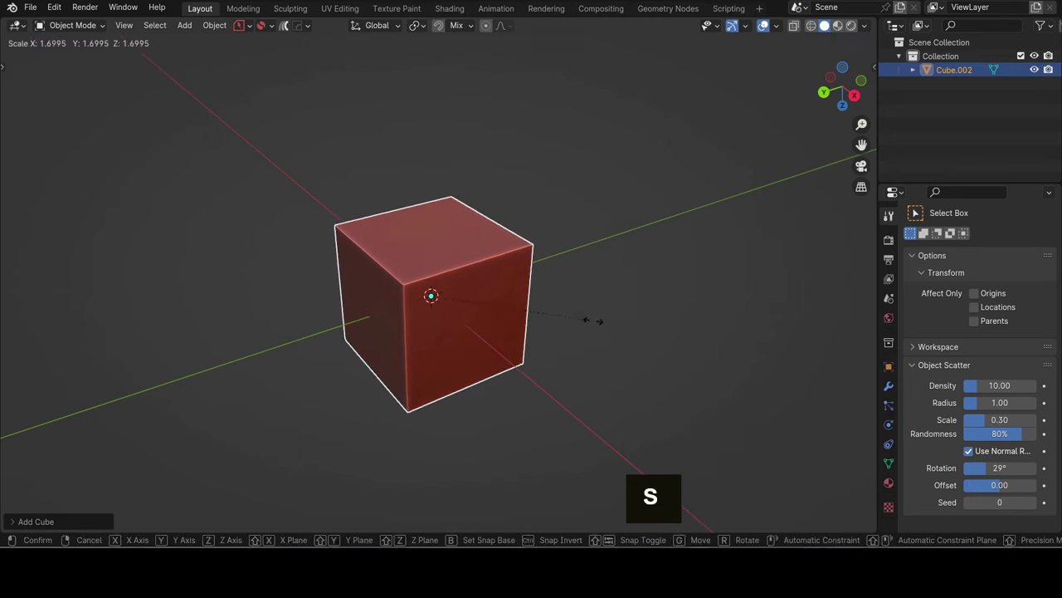
pyautogui.click(654, 336)
# - Stretch the cube along Y into a long bar, then shorten it slightly
pyautogui.press('s')
pyautogui.press('y')
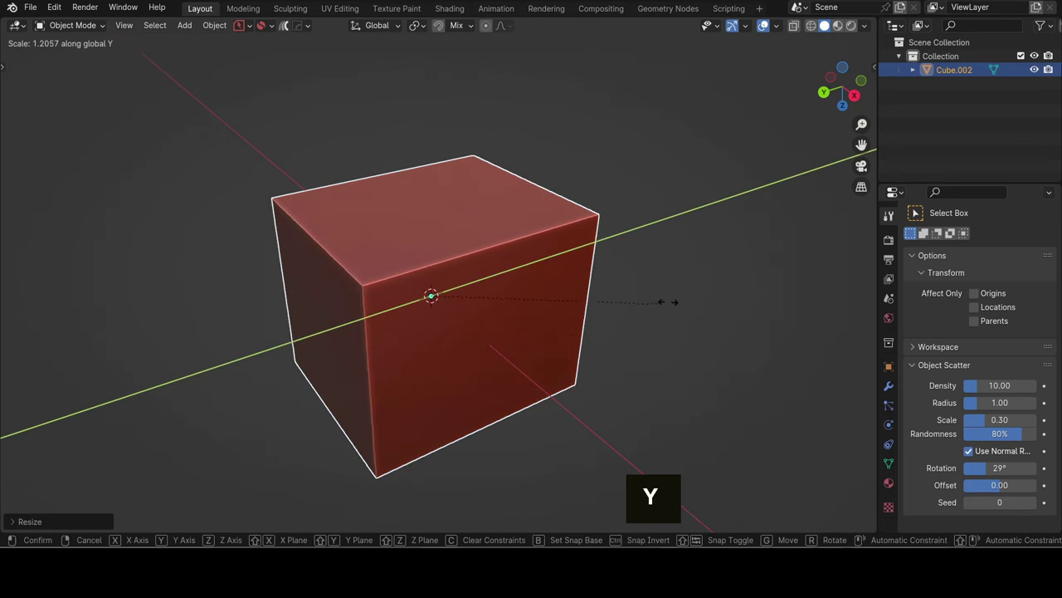
pyautogui.click(386, 209)
pyautogui.scroll(-4, 386, 208)
pyautogui.moveTo(381, 213); pyautogui.dragTo(348, 306, button='middle')
pyautogui.press('s')
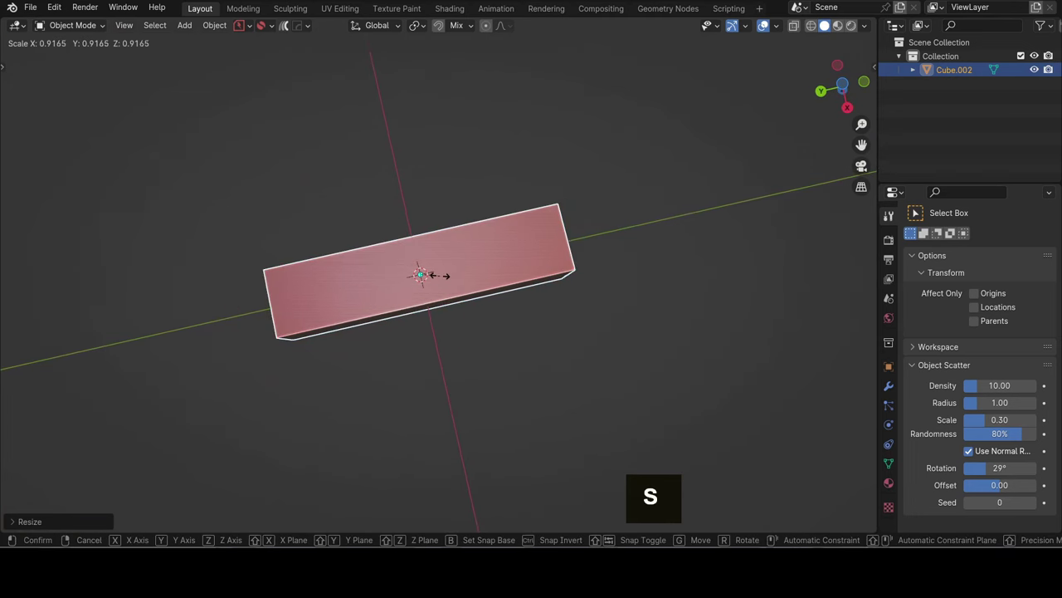
pyautogui.press('y')
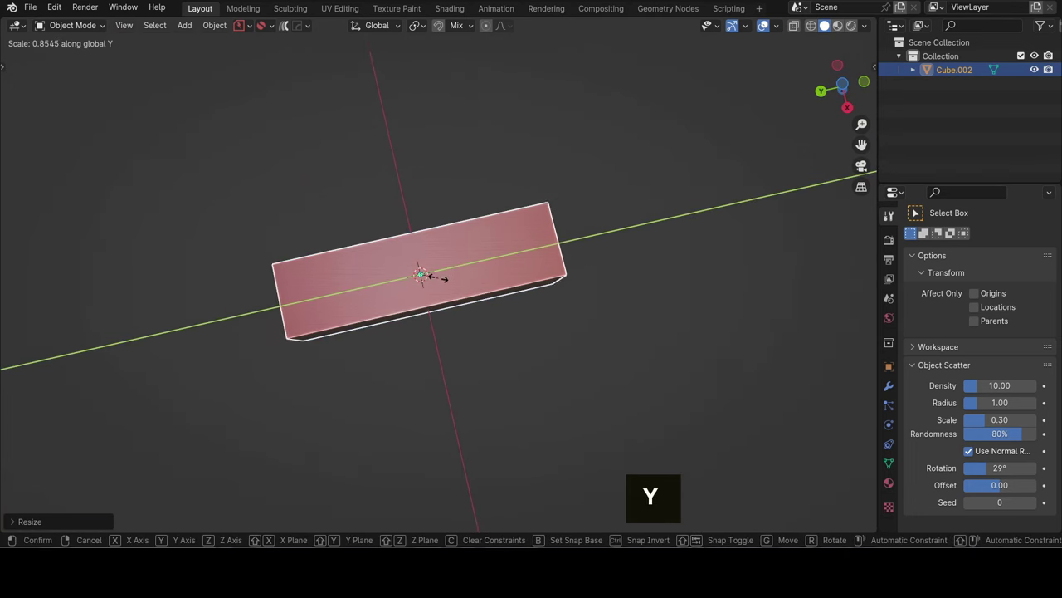
pyautogui.click(444, 280)
# - Apply the bar's scale and switch to a straight top view
pyautogui.moveTo(361, 328); pyautogui.dragTo(398, 280, button='middle')
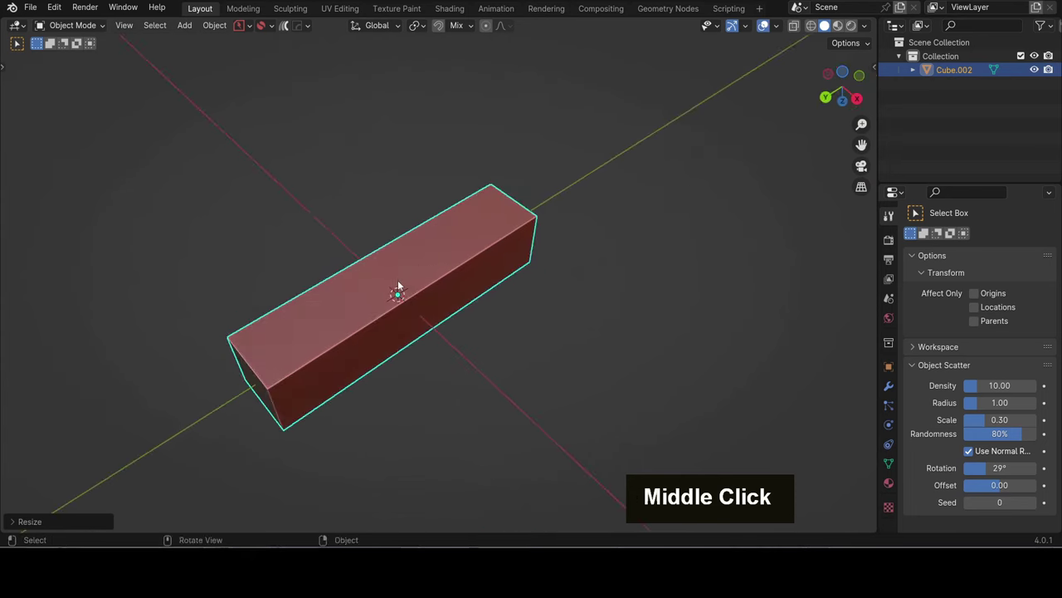
pyautogui.hotkey('ctrl', 'a')
pyautogui.click(335, 310)
pyautogui.moveTo(336, 310)
pyautogui.keyDown('shift'); pyautogui.mouseDown(button='middle')
pyautogui.moveTo(405, 240)
pyautogui.moveTo(342, 296)
pyautogui.mouseUp(button='middle'); pyautogui.keyUp('shift')
pyautogui.scroll(2, 407, 237)
pyautogui.moveTo(465, 211); pyautogui.dragTo(420, 271, button='middle')
pyautogui.click(842, 87)
pyautogui.scroll(-2, 465, 218)
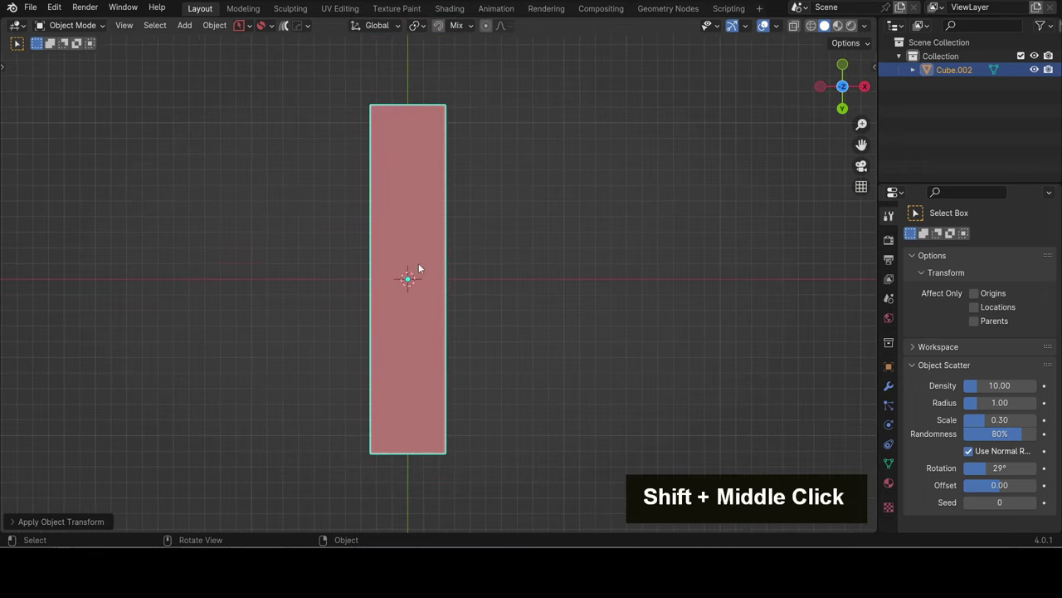
# - In edge edit mode, add a loop cut across the bar just below its centre
pyautogui.press('Tab')
pyautogui.click(414, 343)
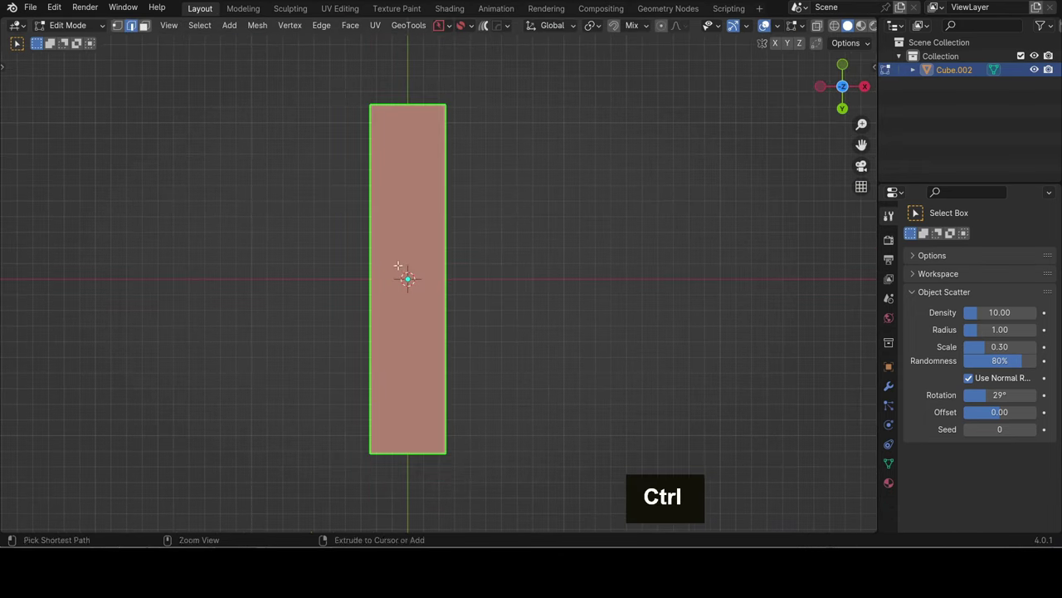
pyautogui.hotkey('ctrl', 'r')
pyautogui.click(375, 277)
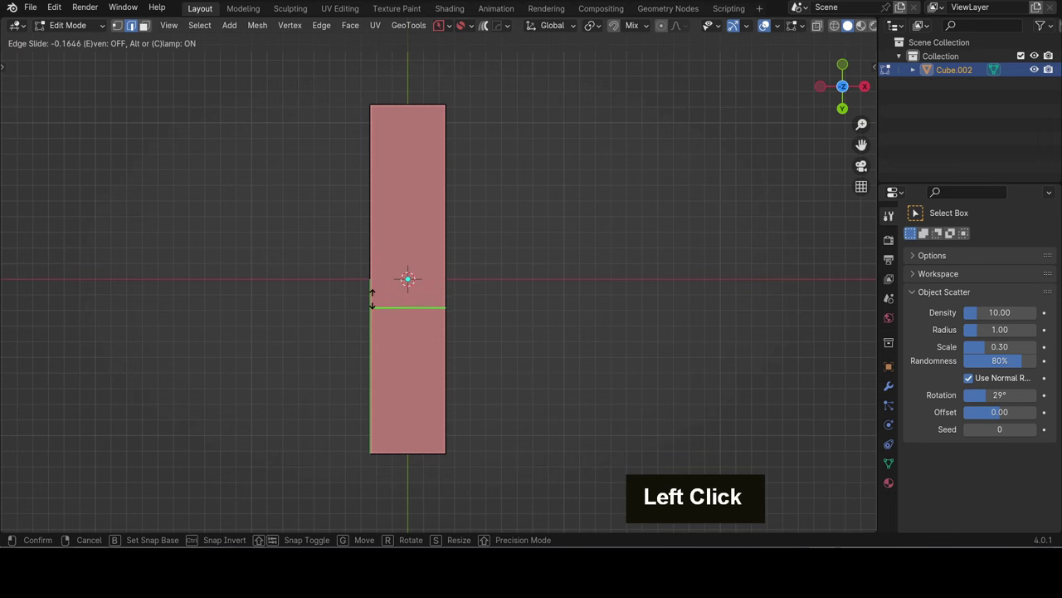
pyautogui.click(371, 298)
# - Pull the bottom-right corner vertex inward along X, then fine-tune its position
pyautogui.press('Tab')
pyautogui.click(429, 418)
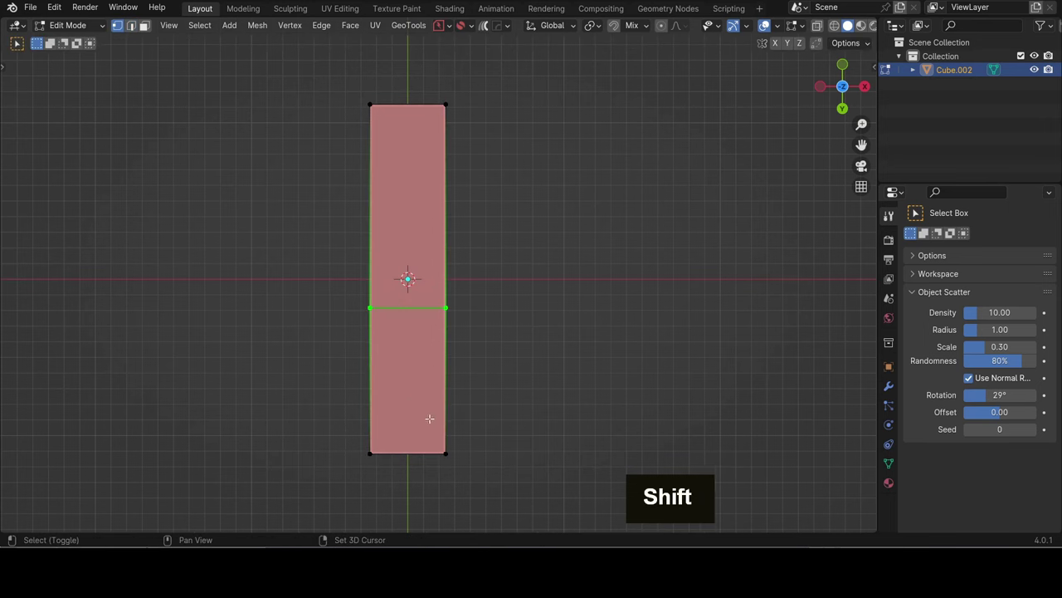
pyautogui.click(428, 425)
pyautogui.hotkey('shift', 'z')
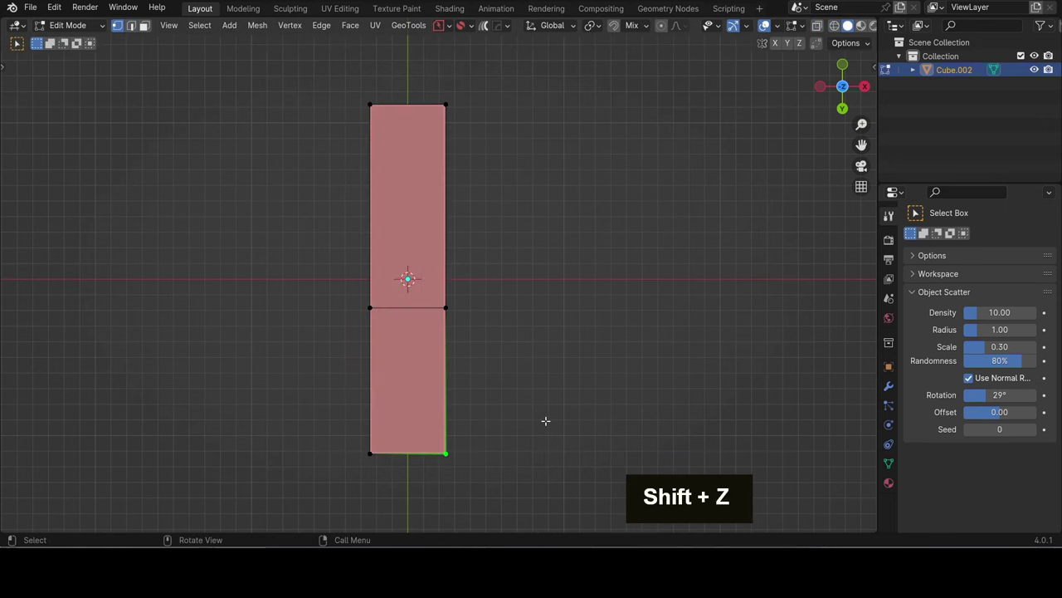
pyautogui.press('g')
pyautogui.press('x')
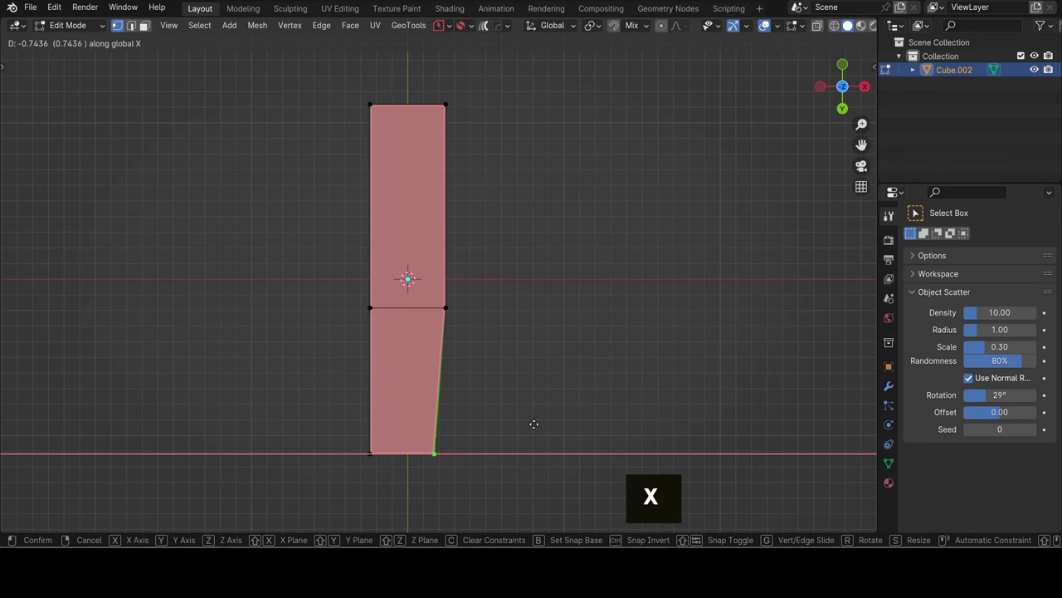
pyautogui.click(534, 424)
pyautogui.scroll(1, 464, 338)
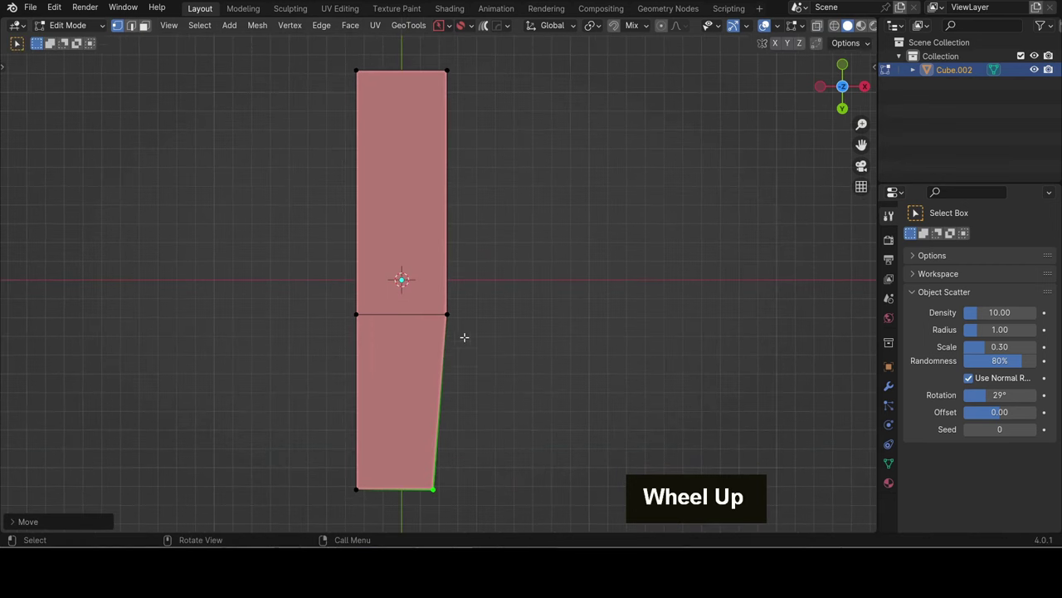
pyautogui.keyDown('shift'); pyautogui.moveTo(429, 348); pyautogui.dragTo(414, 323, button='middle'); pyautogui.keyUp('shift')
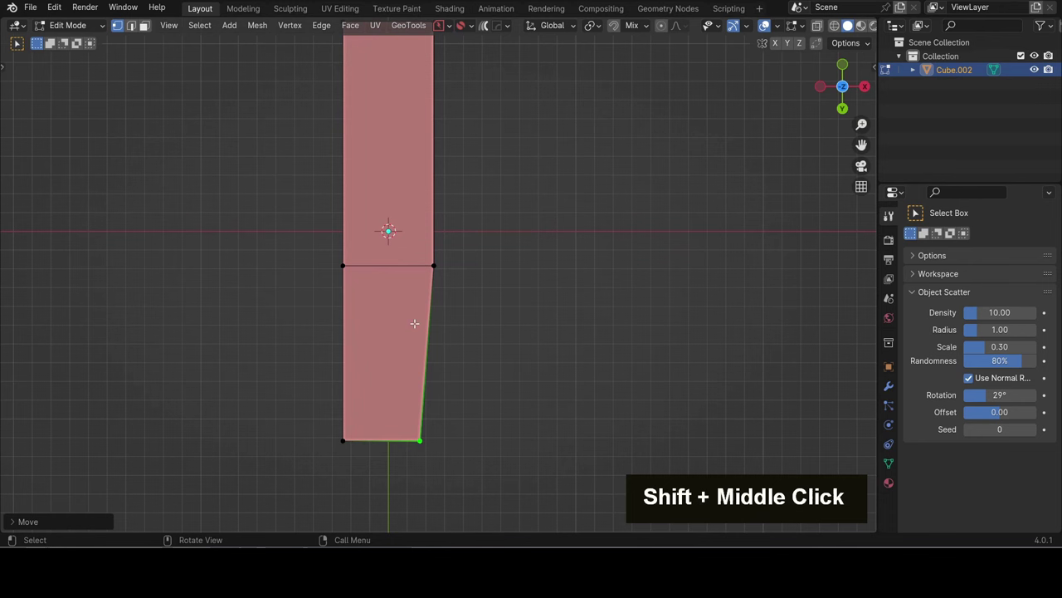
pyautogui.press('g')
pyautogui.press('x')
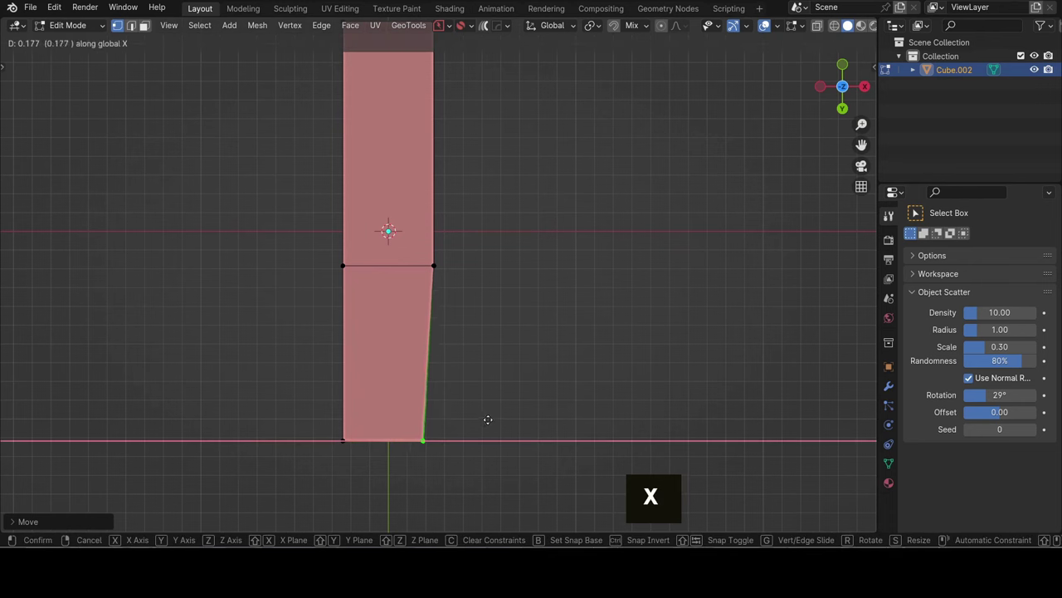
pyautogui.click(488, 419)
# - Add a second loop on the lower section and pull the bottom-left corner inward along X
pyautogui.hotkey('ctrl', 'r')
pyautogui.click(344, 350)
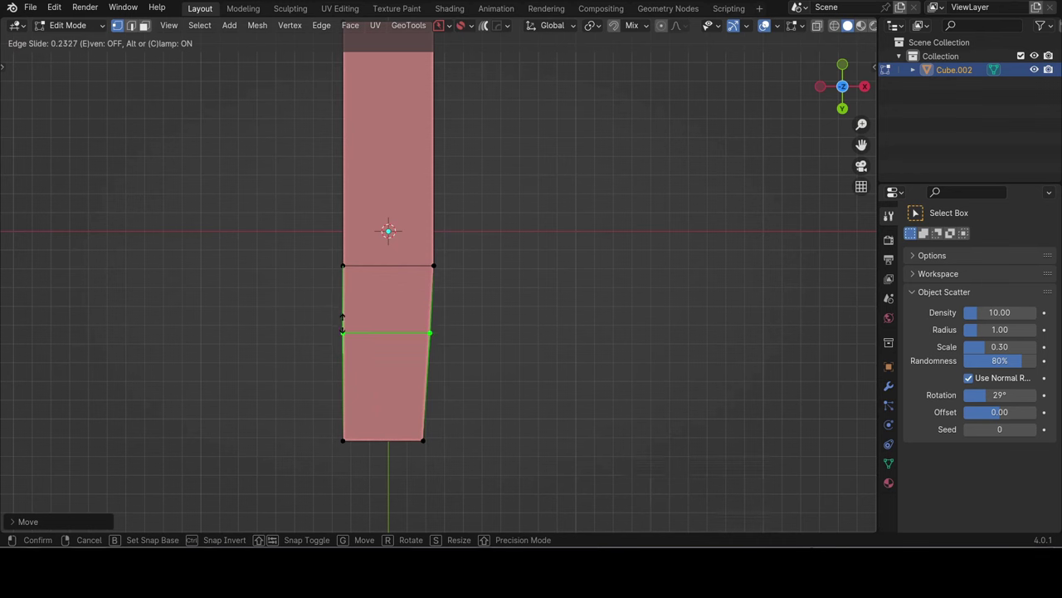
pyautogui.click(342, 329)
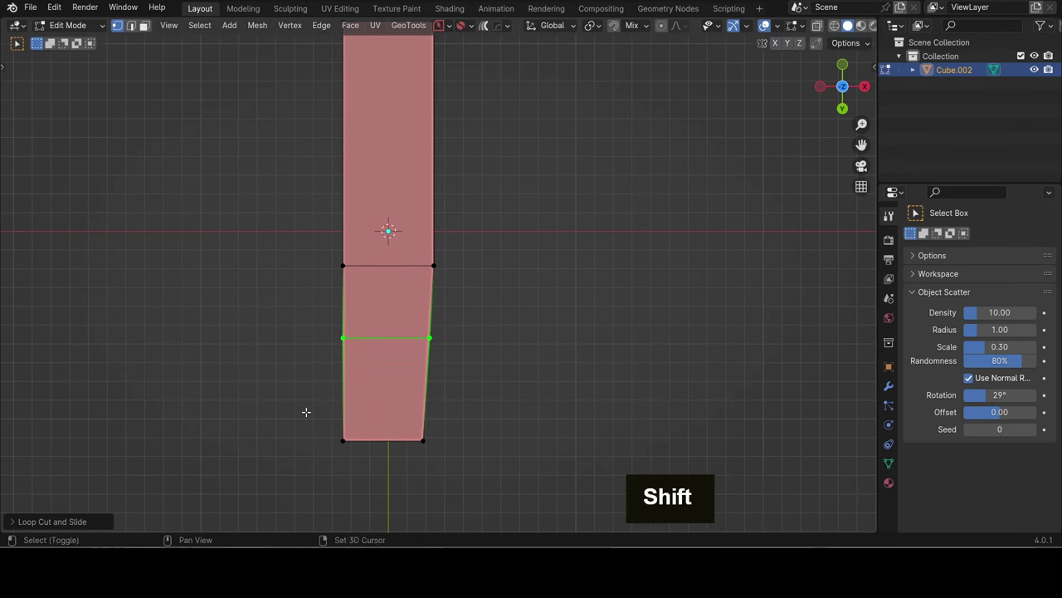
pyautogui.hotkey('shift', 'z')
pyautogui.moveTo(307, 410); pyautogui.dragTo(361, 469)
pyautogui.hotkey('shift', 'z')
pyautogui.press('g')
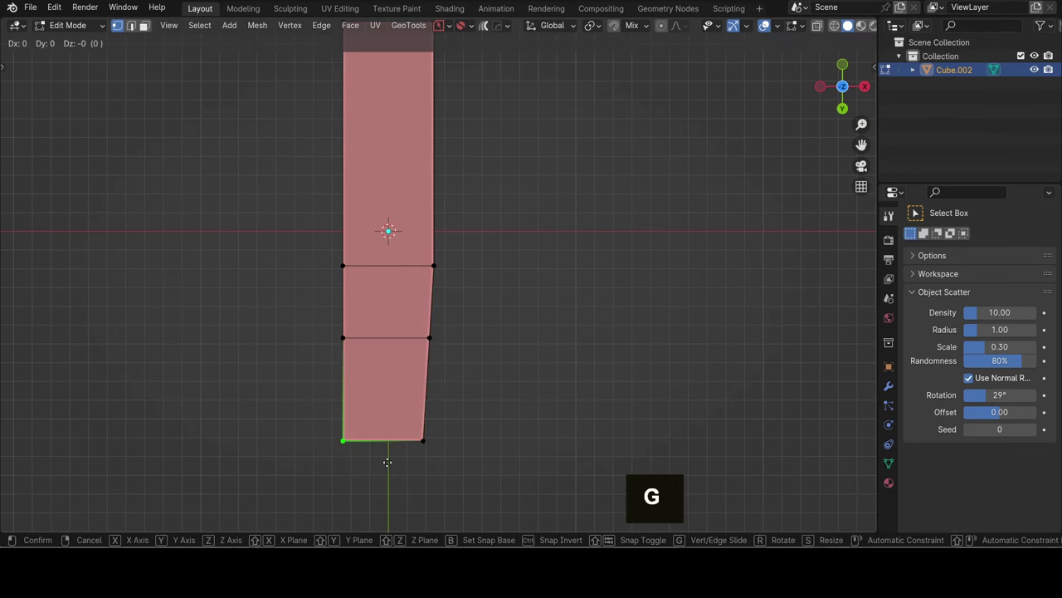
pyautogui.press('x')
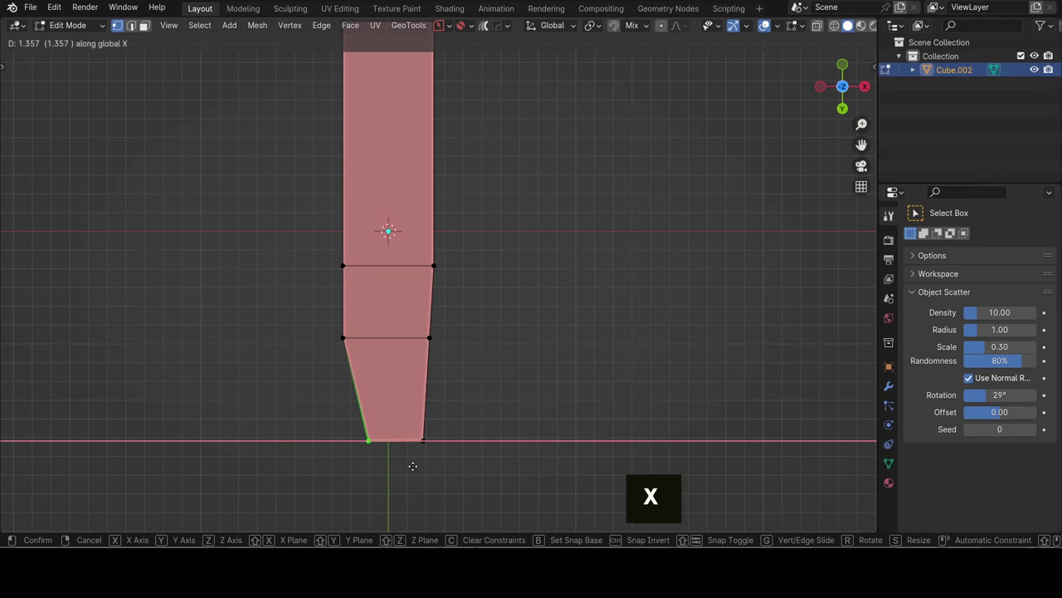
pyautogui.click(413, 466)
pyautogui.moveTo(353, 353); pyautogui.dragTo(448, 332, button='middle')
# - Symmetrize the taper onto the other end and slide the lower edge loop along Y
pyautogui.hotkey('alt', 'x')
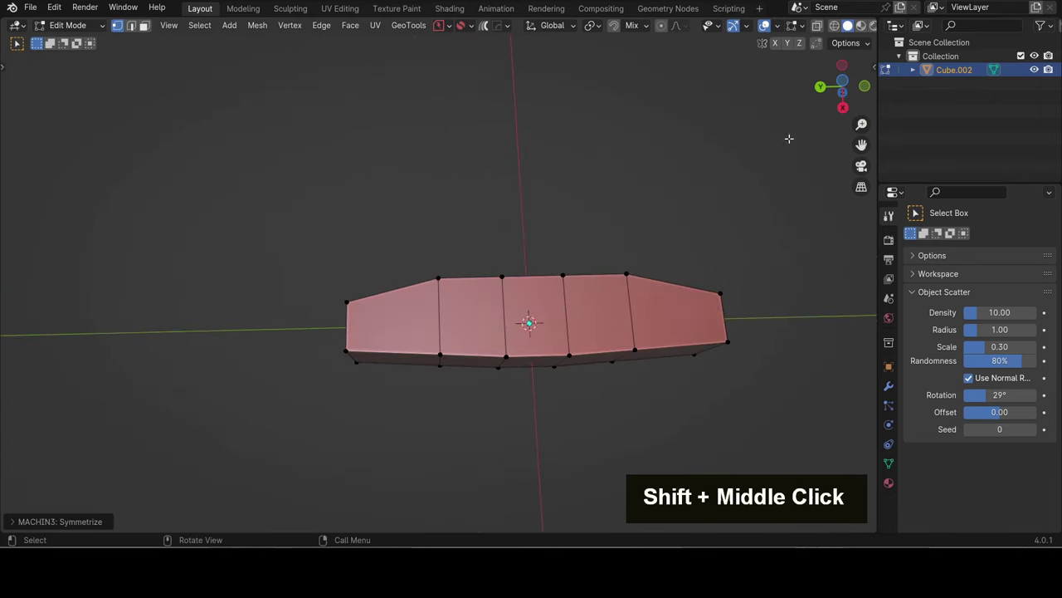
pyautogui.click(842, 80)
pyautogui.moveTo(398, 261); pyautogui.dragTo(564, 301)
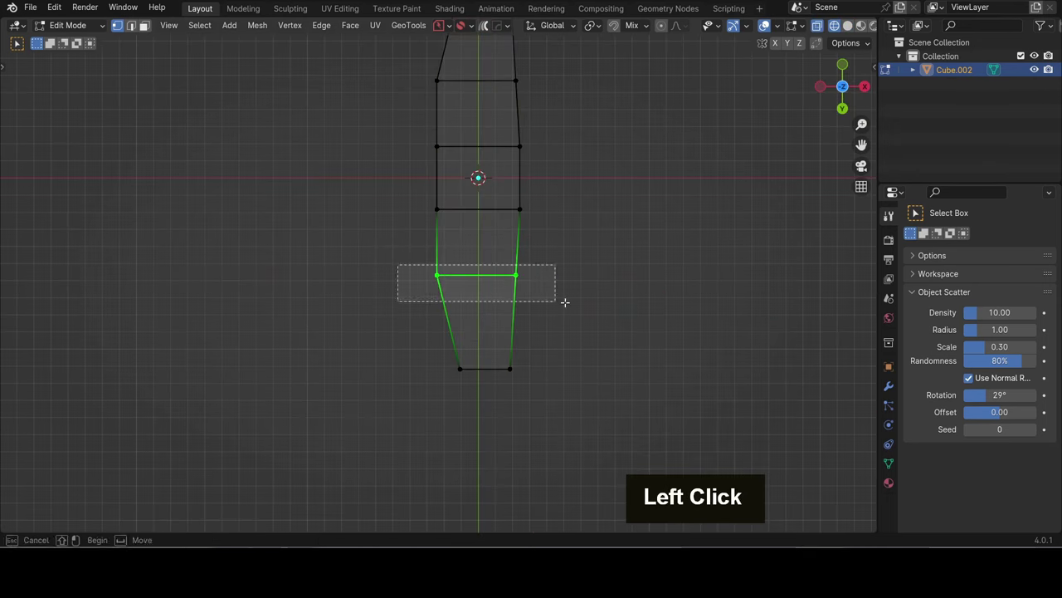
pyautogui.keyDown('shift'); pyautogui.moveTo(565, 301); pyautogui.dragTo(522, 304, button='middle'); pyautogui.keyUp('shift')
pyautogui.scroll(2, 519, 294)
pyautogui.press('g')
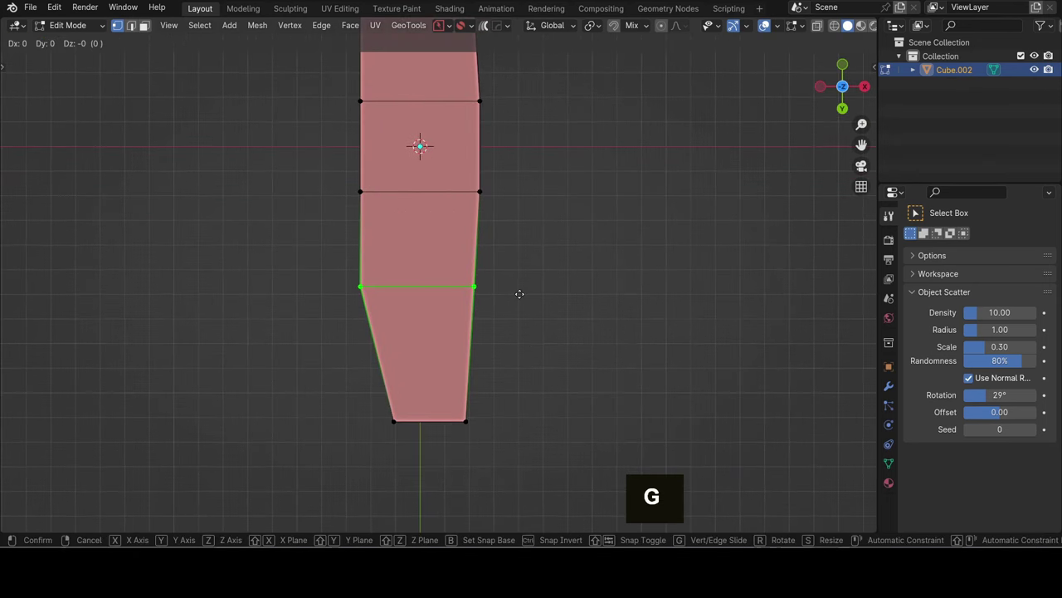
pyautogui.press('y')
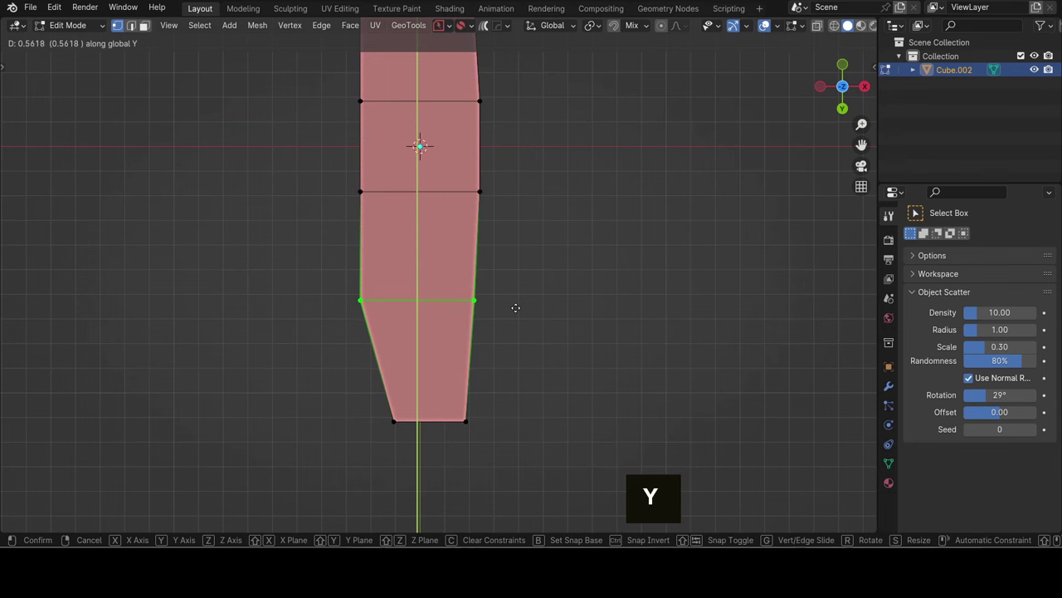
pyautogui.click(515, 308)
# - Select the middle transition edge and the lower edge, checking them from the side
pyautogui.press('Tab')
pyautogui.scroll(-2, 502, 194)
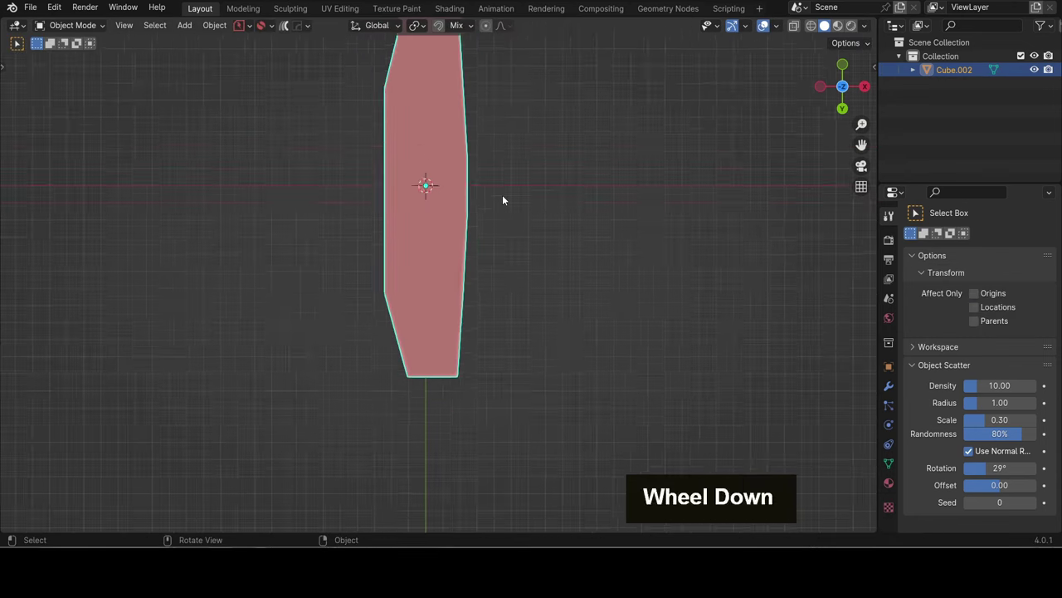
pyautogui.moveTo(502, 194); pyautogui.dragTo(545, 310, button='middle')
pyautogui.press('Tab')
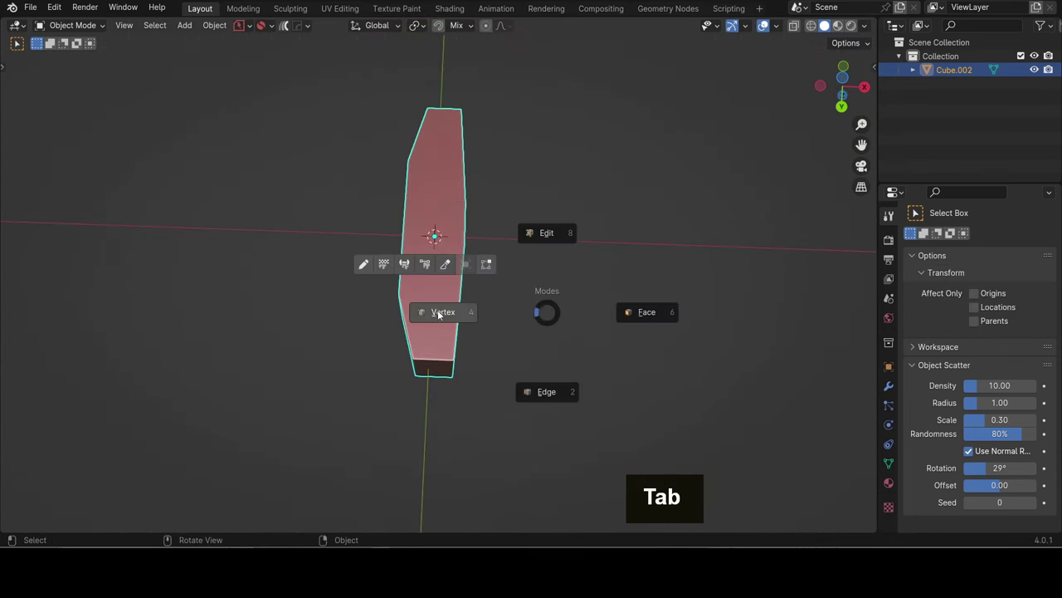
pyautogui.scroll(3, 407, 247)
pyautogui.press('Tab')
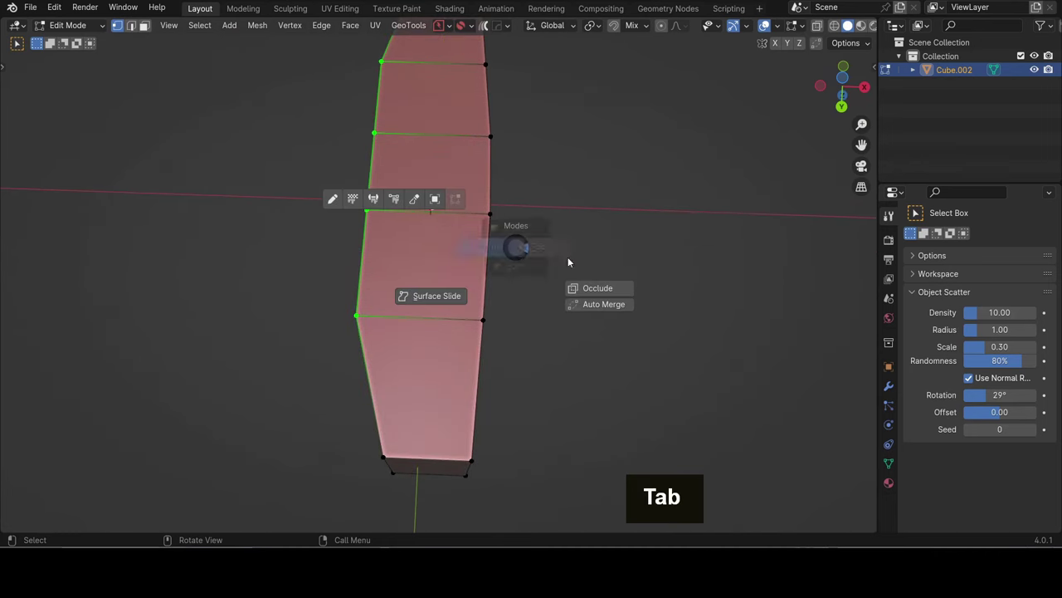
pyautogui.click(517, 329)
pyautogui.click(464, 209)
pyautogui.keyDown('shift'); pyautogui.click(496, 338); pyautogui.keyUp('shift')
pyautogui.moveTo(495, 338); pyautogui.dragTo(477, 289, button='middle')
pyautogui.scroll(4, 441, 313)
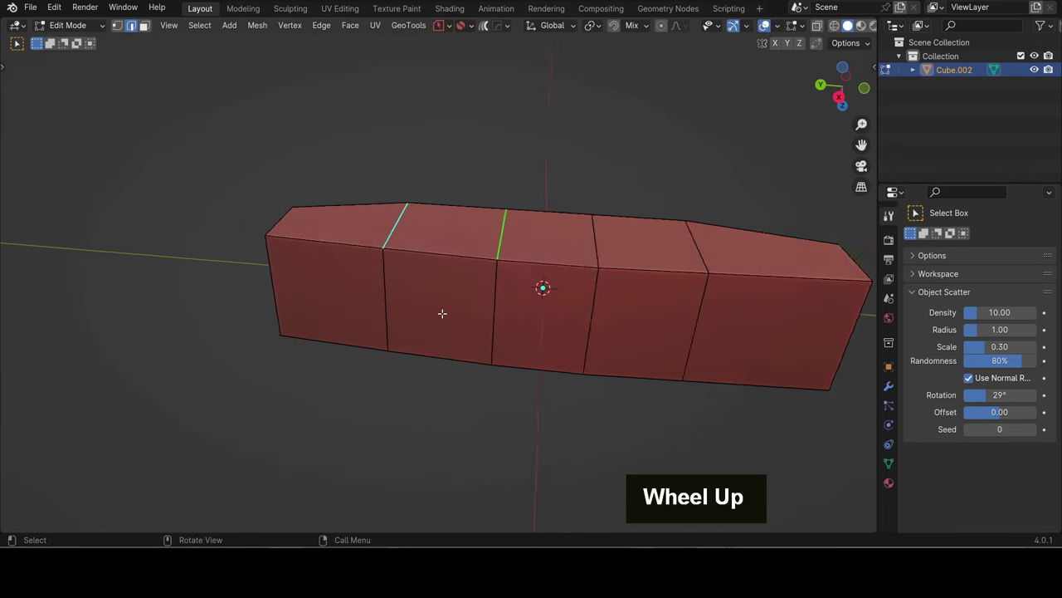
pyautogui.scroll(-4, 561, 290)
pyautogui.moveTo(576, 311); pyautogui.dragTo(452, 284, button='middle')
pyautogui.scroll(2, 582, 282)
# - Flatten the hull along Z to about 0.71 and apply its scale
pyautogui.press('Tab')
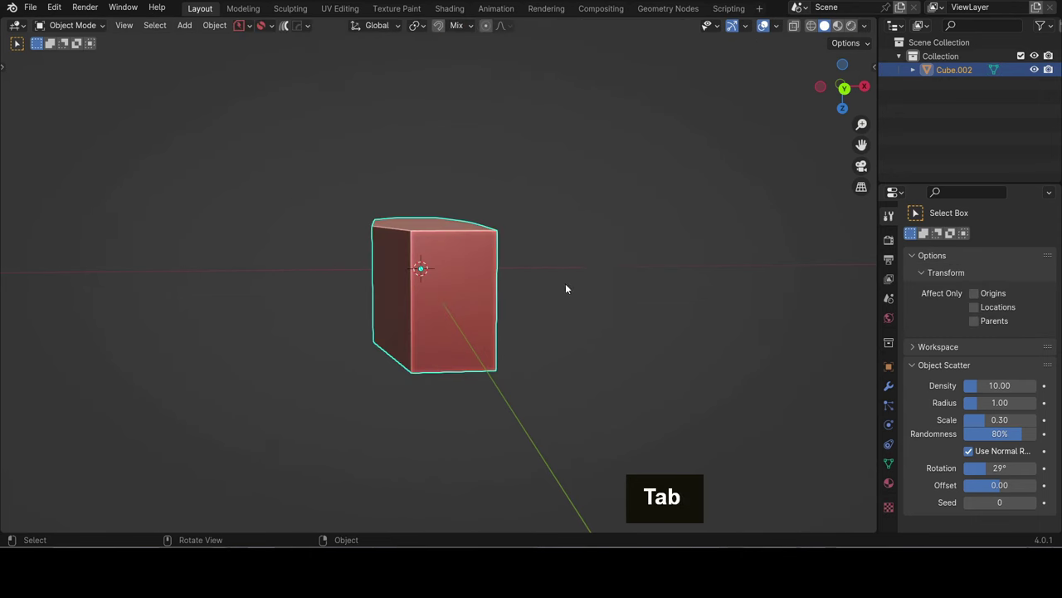
pyautogui.press('s')
pyautogui.press('z')
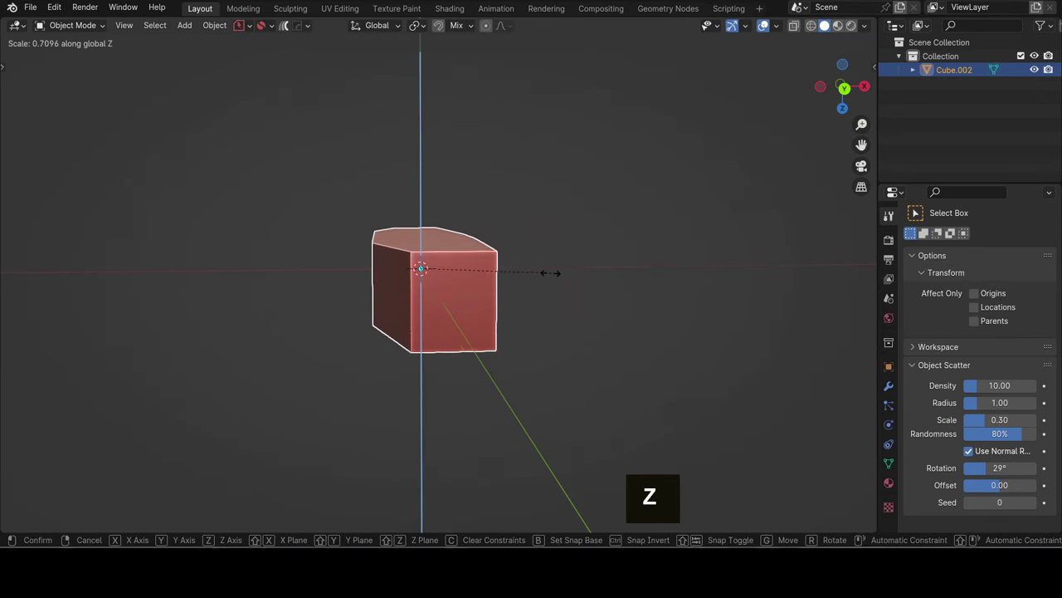
pyautogui.click(544, 270)
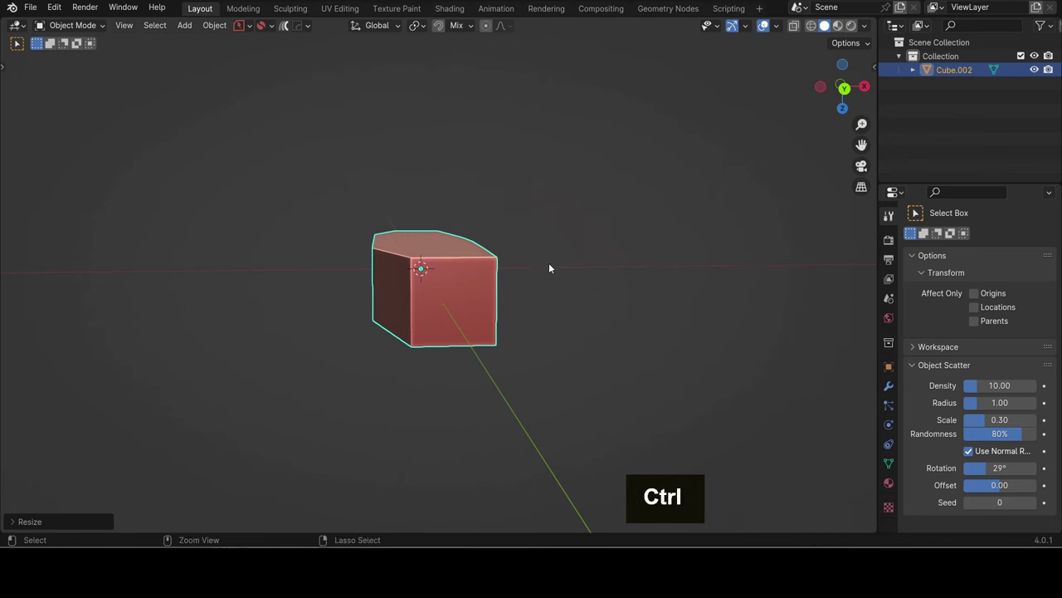
pyautogui.hotkey('ctrl', 'a')
pyautogui.click(509, 261)
pyautogui.moveTo(509, 260); pyautogui.dragTo(378, 316, button='middle')
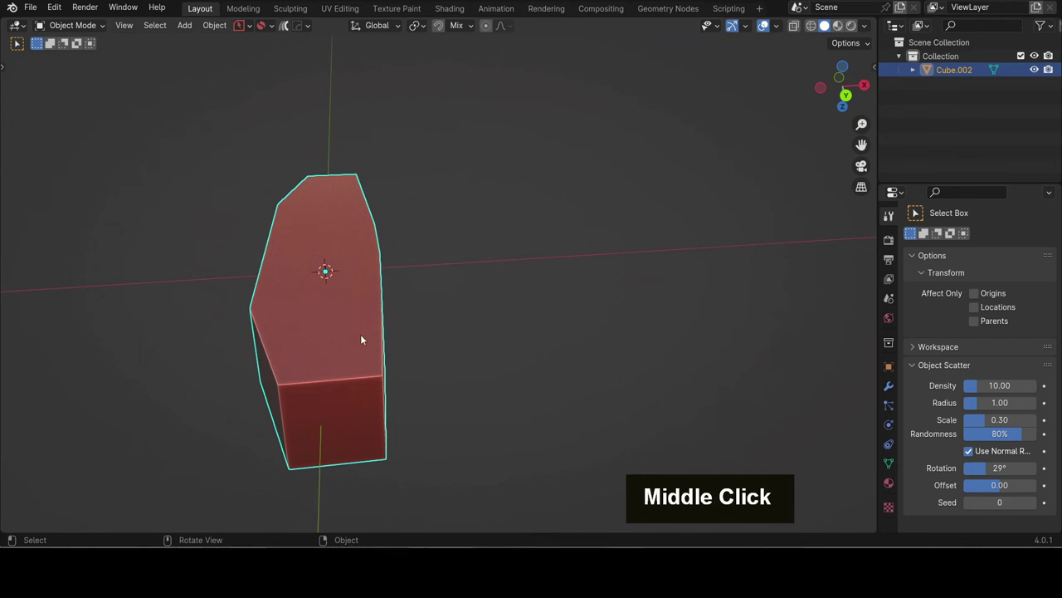
# - Add an even, flipped loop cut near one end of the bar
pyautogui.press('Tab')
pyautogui.click(357, 413)
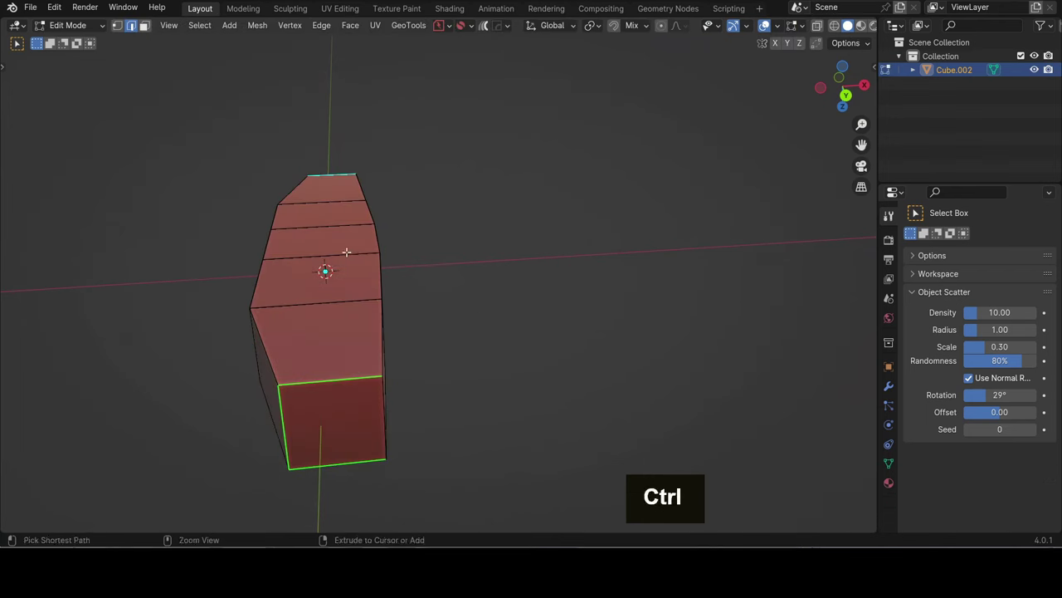
pyautogui.hotkey('ctrl', 'r')
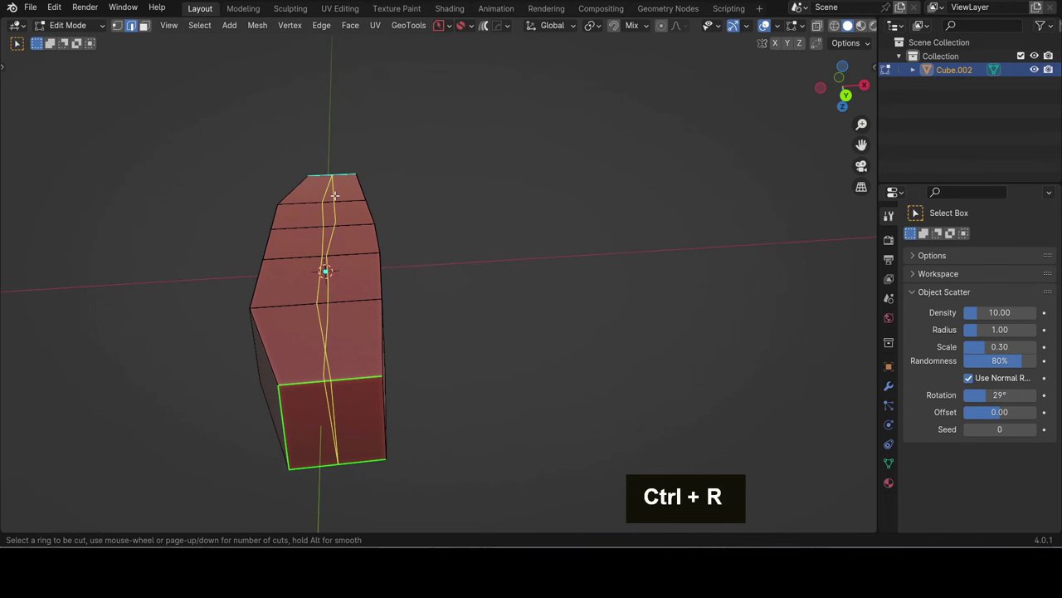
pyautogui.click(334, 194)
pyautogui.press('e')
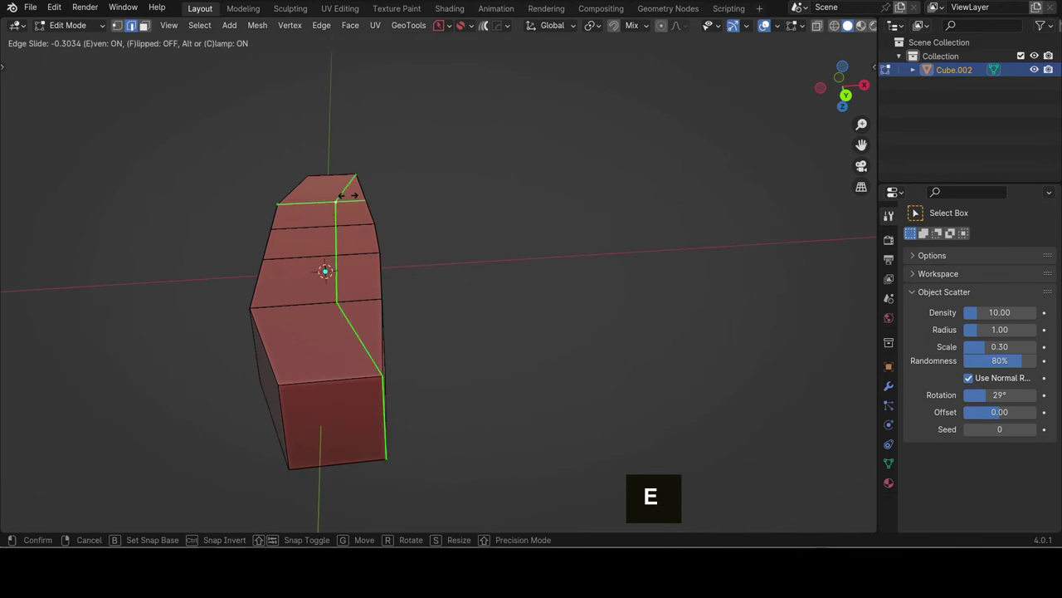
pyautogui.press('f')
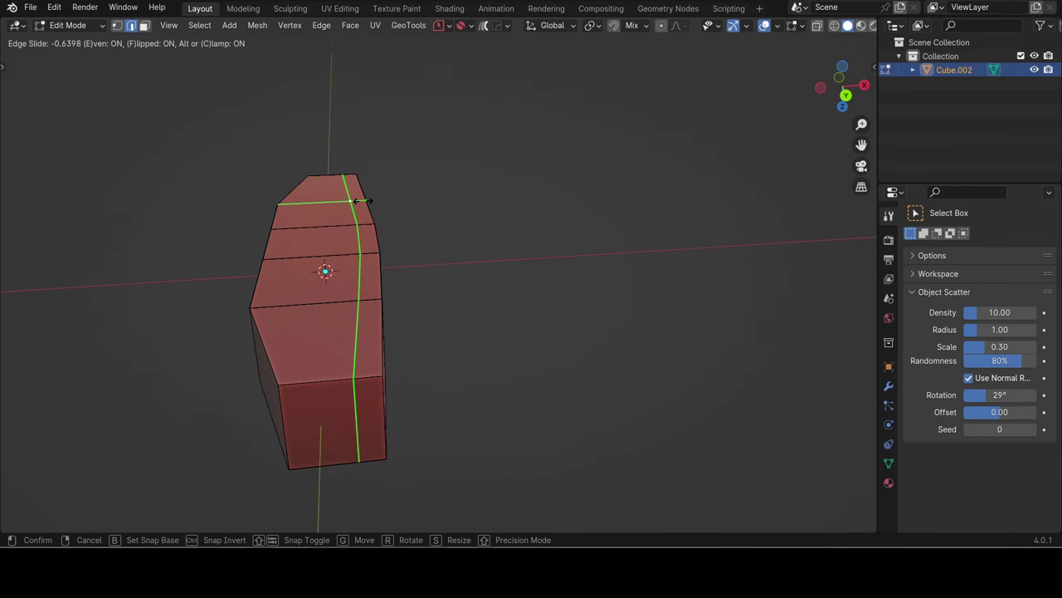
pyautogui.click(362, 200)
pyautogui.moveTo(376, 330); pyautogui.dragTo(470, 285, button='middle')
# - Select the three end-section faces and scale them down slightly along Z
pyautogui.press('Tab')
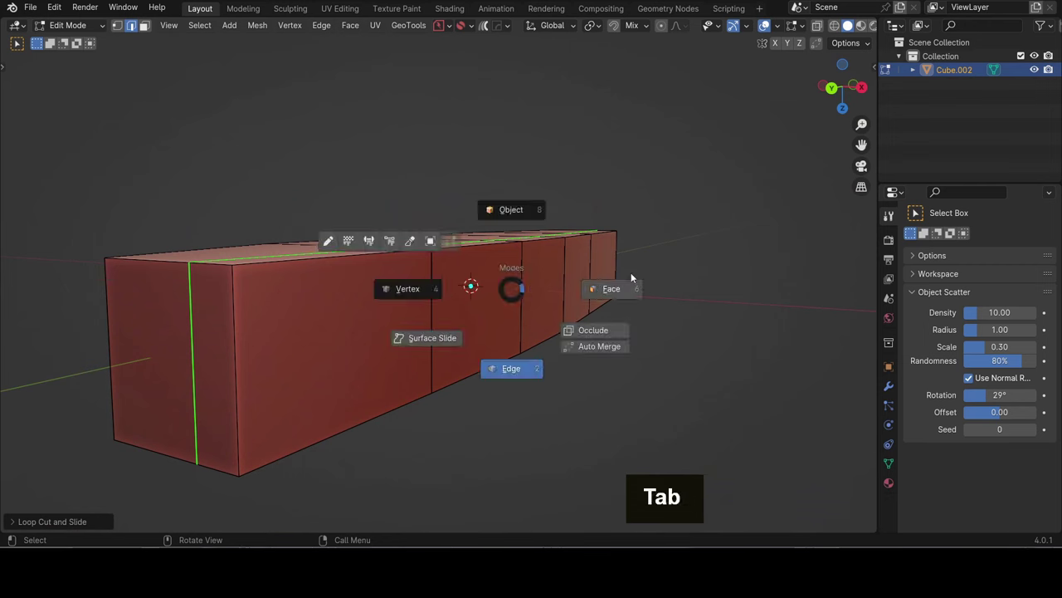
pyautogui.keyDown('shift'); pyautogui.click(473, 315); pyautogui.keyUp('shift')
pyautogui.keyDown('shift'); pyautogui.click(603, 270); pyautogui.keyUp('shift')
pyautogui.keyDown('shift'); pyautogui.click(416, 307); pyautogui.keyUp('shift')
pyautogui.press('s')
pyautogui.press('z')
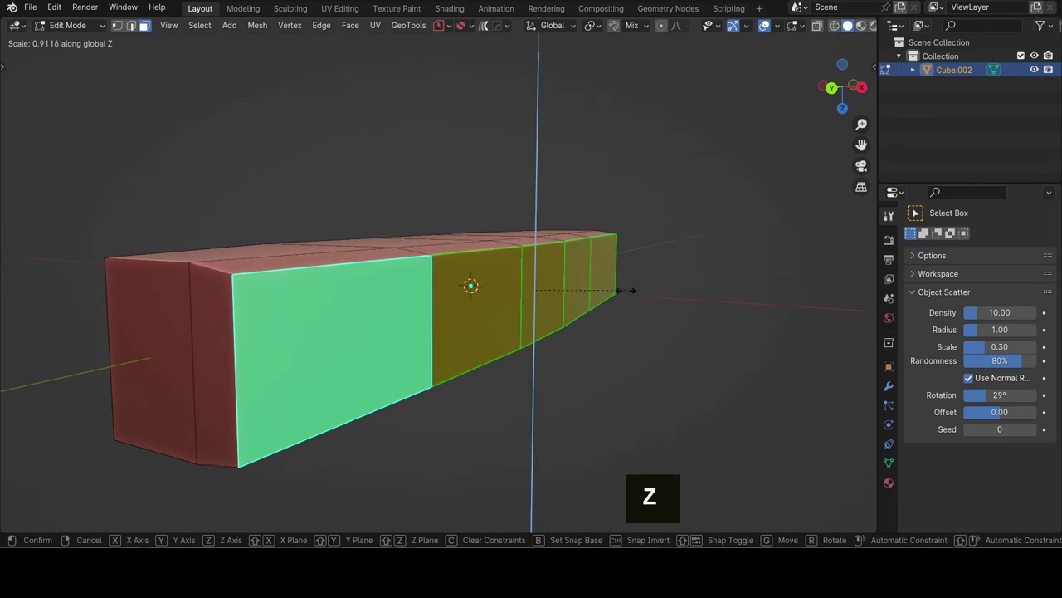
pyautogui.click(621, 292)
pyautogui.moveTo(621, 292); pyautogui.dragTo(433, 239, button='middle')
# - Select the edges outlining the bar's near end, including the top front edge
pyautogui.moveTo(274, 308); pyautogui.dragTo(365, 346, button='middle')
pyautogui.press('Tab')
pyautogui.click(364, 426)
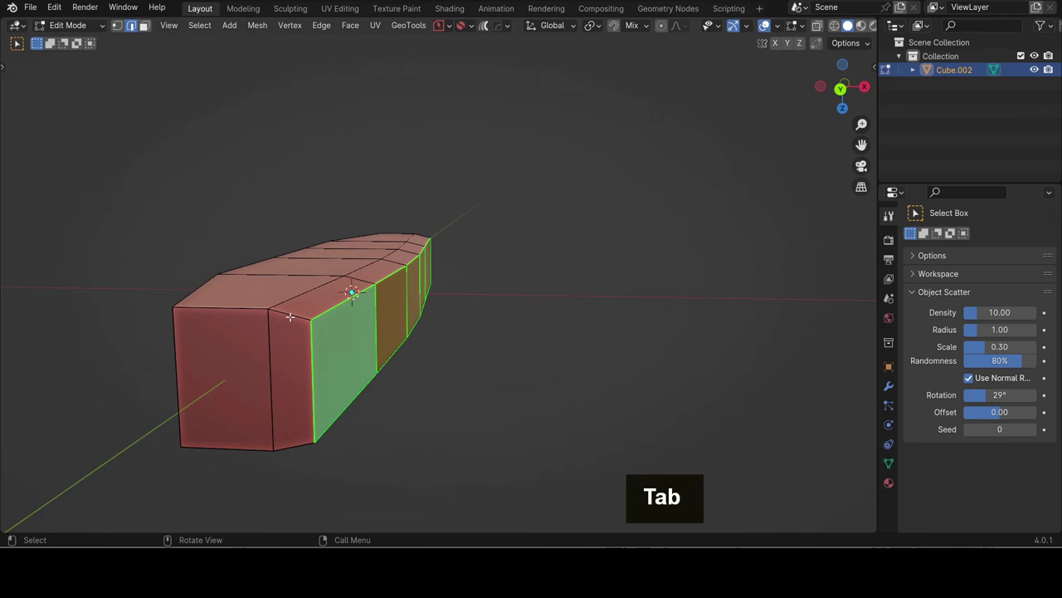
pyautogui.click(289, 315)
pyautogui.keyDown('shift'); pyautogui.click(196, 312); pyautogui.keyUp('shift')
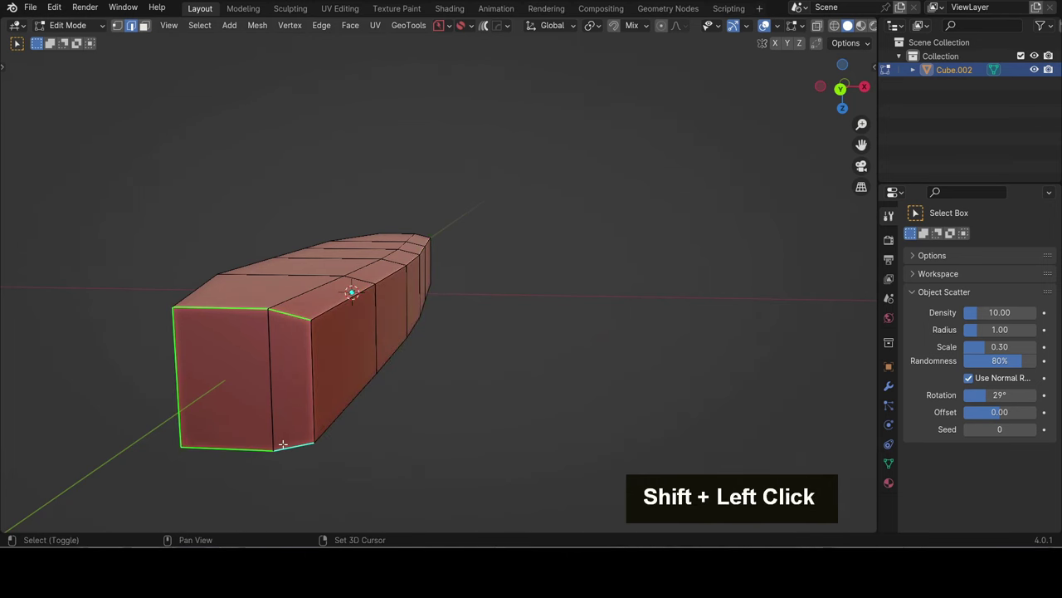
pyautogui.keyDown('shift'); pyautogui.moveTo(283, 444); pyautogui.dragTo(332, 405, button='middle'); pyautogui.keyUp('shift')
pyautogui.scroll(2, 331, 406)
# - In object mode, show the sidebar's Item tab with the bar's transform values
pyautogui.press('Tab')
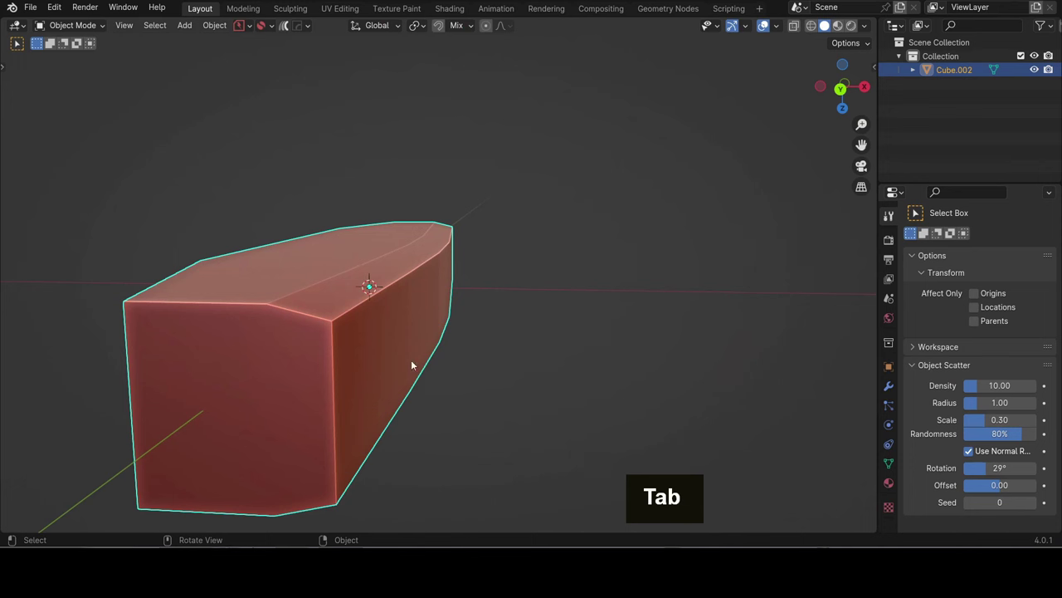
pyautogui.press('n')
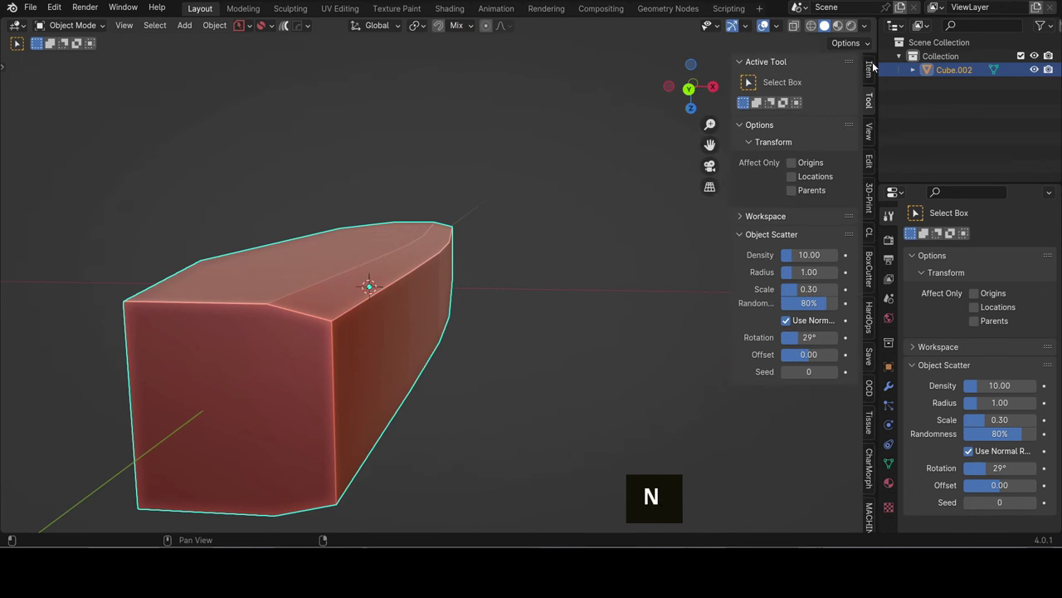
pyautogui.click(869, 69)
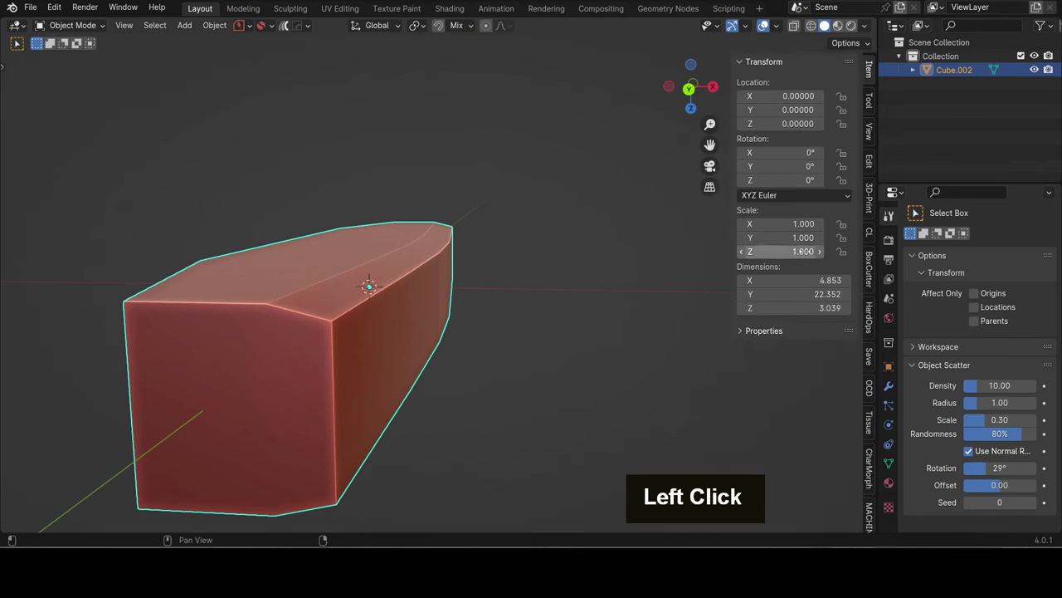
pyautogui.press('Tab')
# - Bevel the selected end edges with 32 segments
pyautogui.click(483, 386)
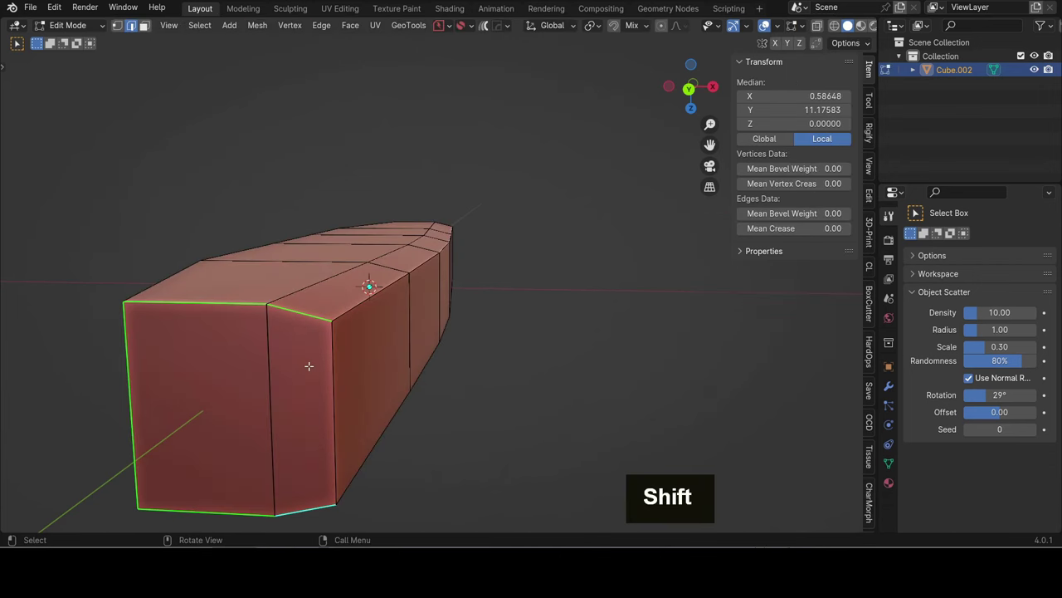
pyautogui.keyDown('shift'); pyautogui.moveTo(307, 368); pyautogui.dragTo(512, 294, button='middle'); pyautogui.keyUp('shift')
pyautogui.hotkey('ctrl', 'b')
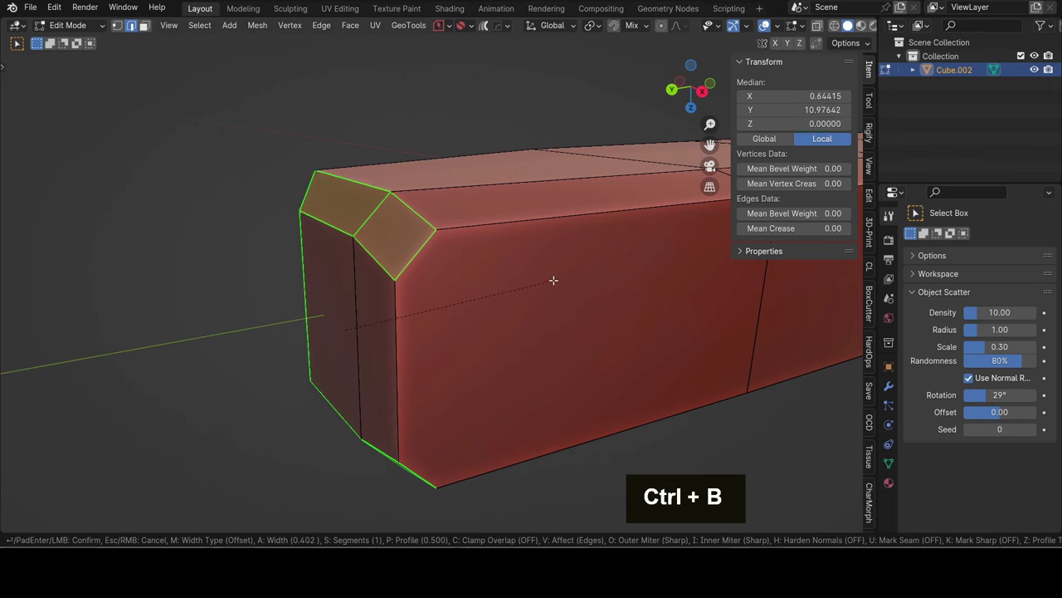
pyautogui.scroll(10, 560, 282)
pyautogui.scroll(17, 560, 280)
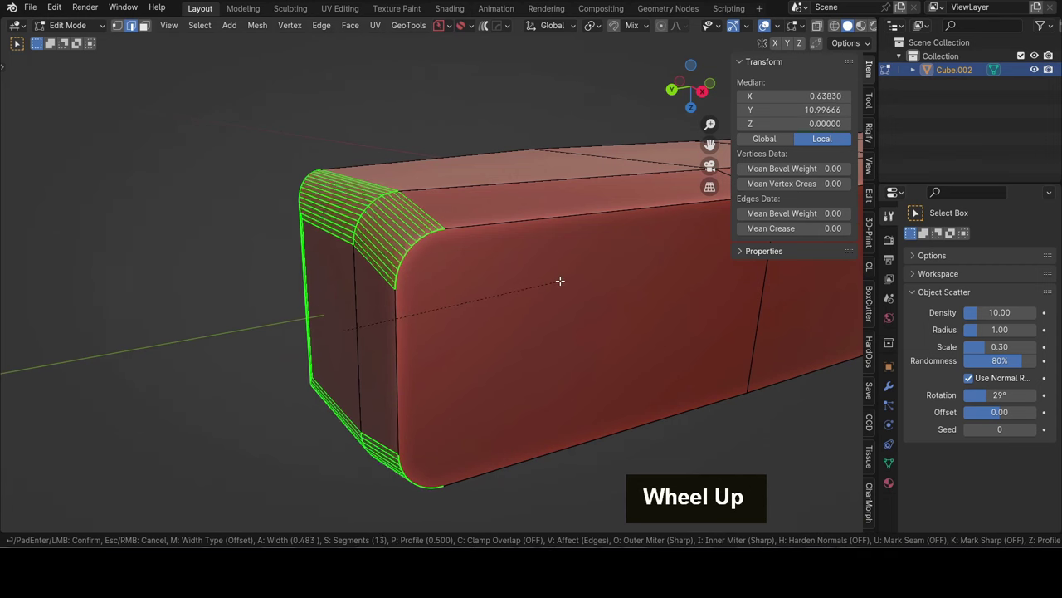
pyautogui.scroll(5, 560, 281)
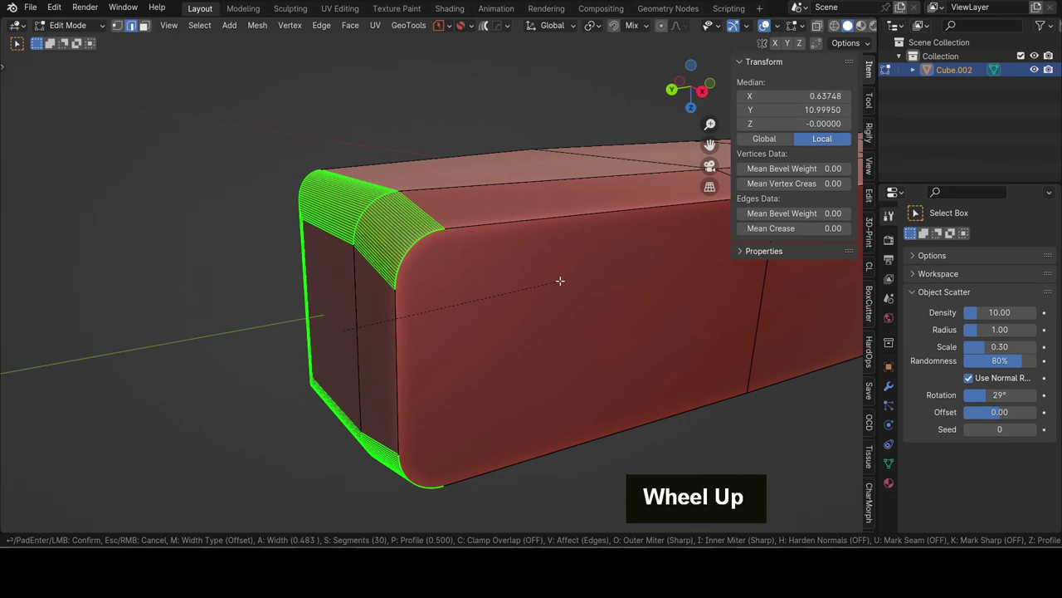
pyautogui.scroll(-1, 560, 281)
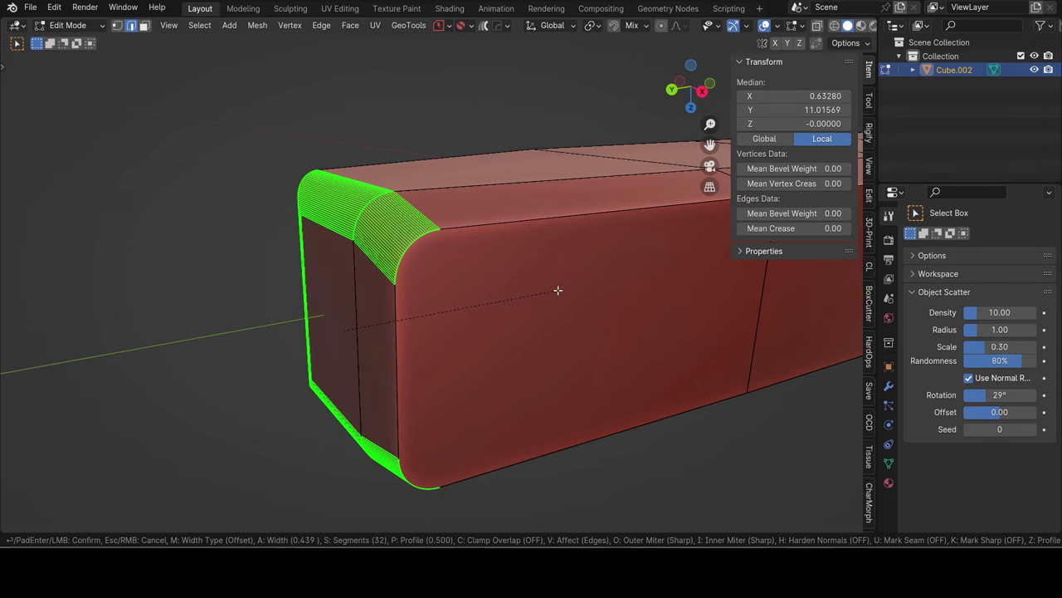
pyautogui.click(557, 290)
# - Inspect the rounded corner up close, then again in object mode
pyautogui.scroll(2, 523, 294)
pyautogui.moveTo(515, 296); pyautogui.dragTo(379, 295, button='middle')
pyautogui.scroll(2, 432, 360)
pyautogui.moveTo(432, 360); pyautogui.dragTo(411, 356, button='middle')
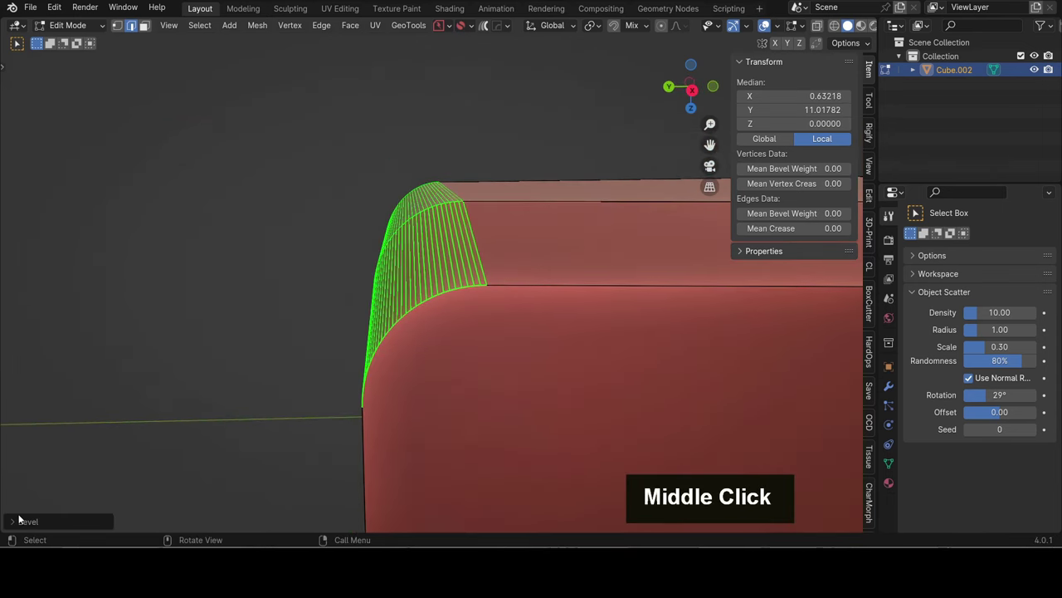
pyautogui.moveTo(387, 268); pyautogui.dragTo(482, 244, button='middle')
pyautogui.press('Tab')
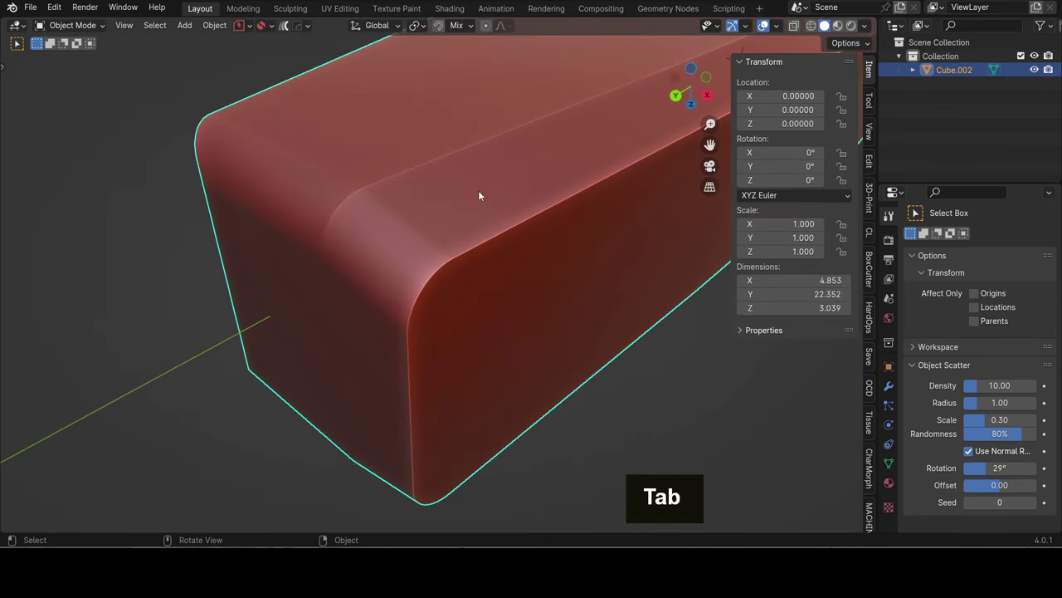
pyautogui.moveTo(480, 192); pyautogui.dragTo(491, 283, button='middle')
pyautogui.scroll(2, 468, 277)
pyautogui.scroll(2, 468, 277)
pyautogui.keyDown('shift'); pyautogui.moveTo(427, 213); pyautogui.dragTo(227, 487, button='middle'); pyautogui.keyUp('shift')
pyautogui.scroll(2, 457, 325)
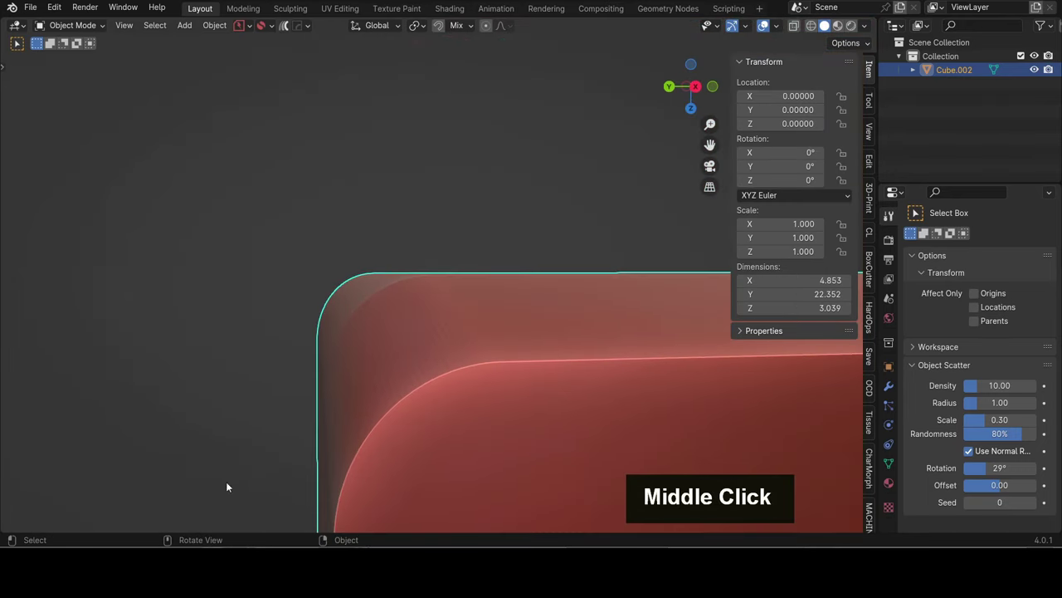
# - Undo the bevel and re-bevel the end edges narrower: 0.295 wide, 32 segments
pyautogui.hotkey('ctrl', 'z')
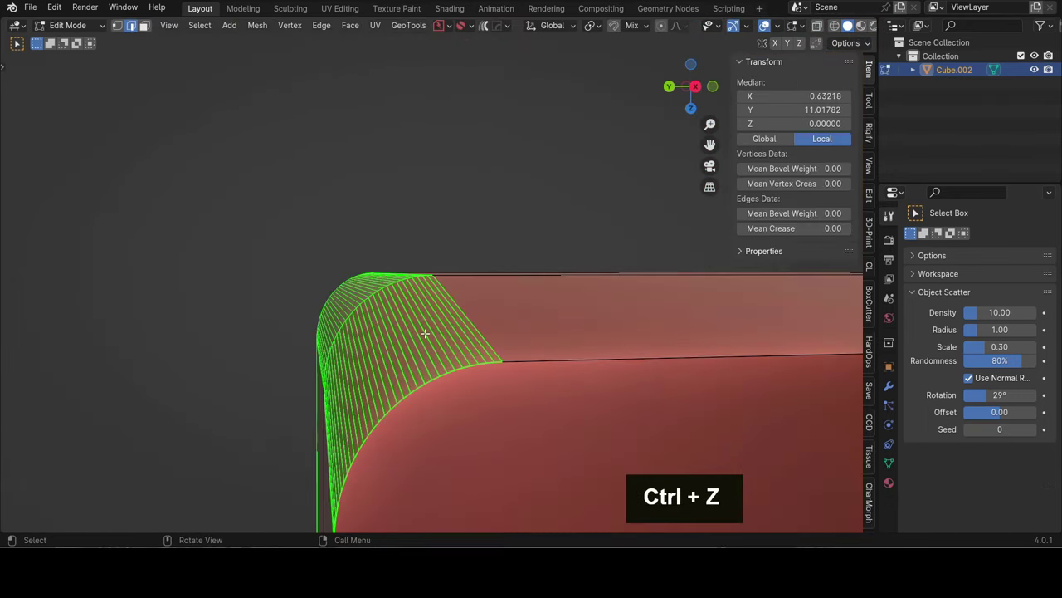
pyautogui.hotkey('ctrl', 'z')
pyautogui.hotkey('ctrl', 'b')
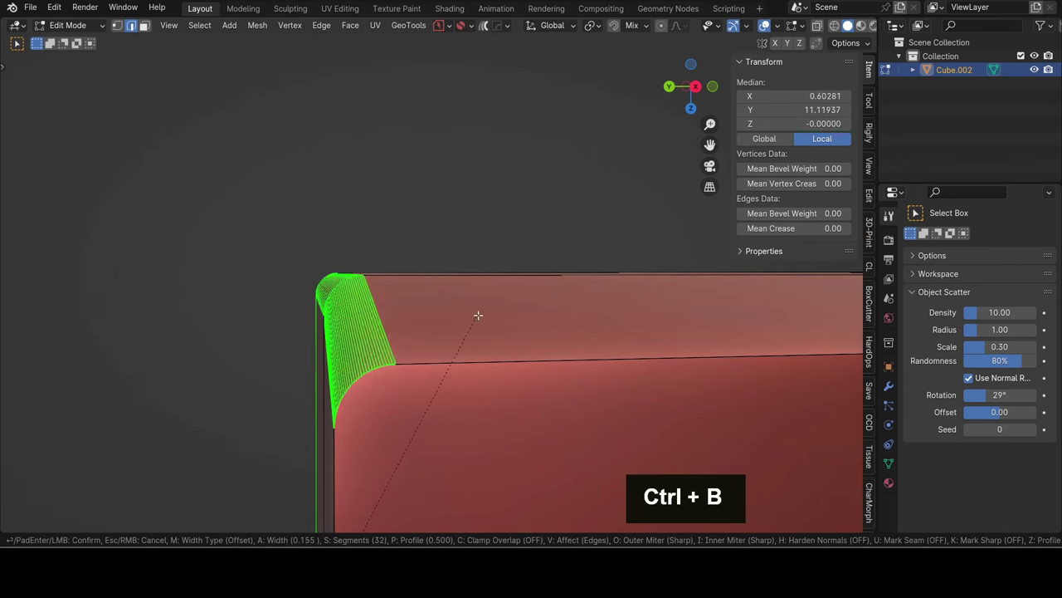
pyautogui.click(503, 295)
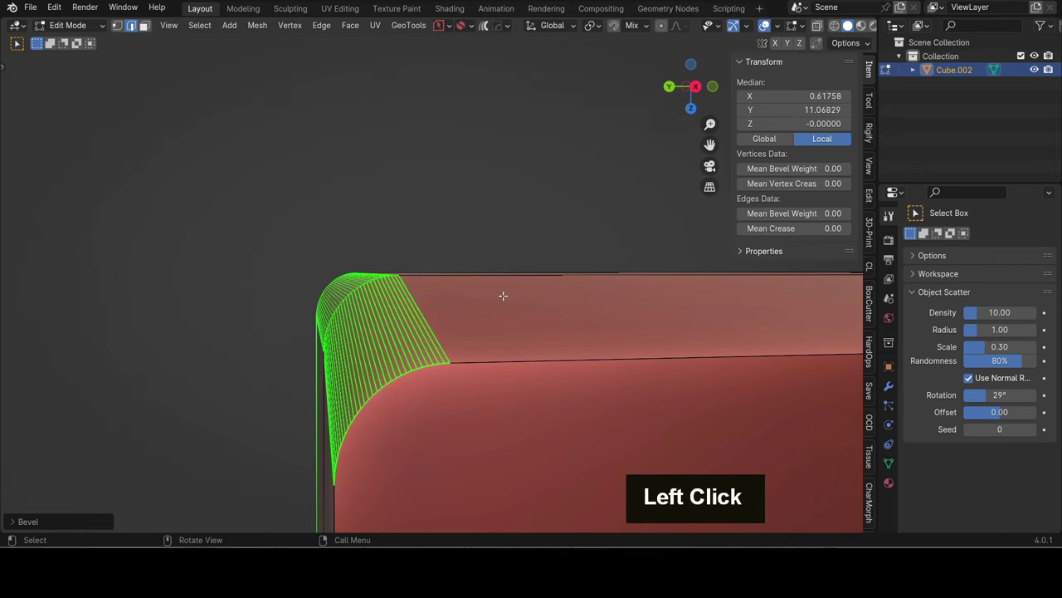
# - Set the bevel's profile shape to 0.700 and return to object mode
pyautogui.click(17, 521)
pyautogui.keyDown('shift'); pyautogui.moveTo(307, 390); pyautogui.dragTo(352, 280, button='middle'); pyautogui.keyUp('shift')
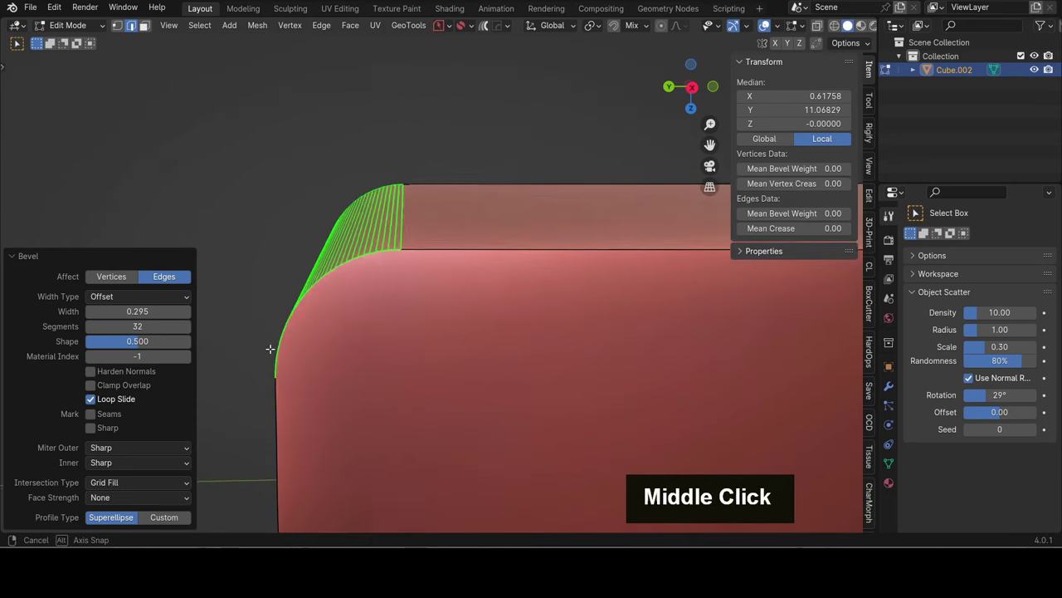
pyautogui.moveTo(270, 348); pyautogui.dragTo(241, 351, button='middle')
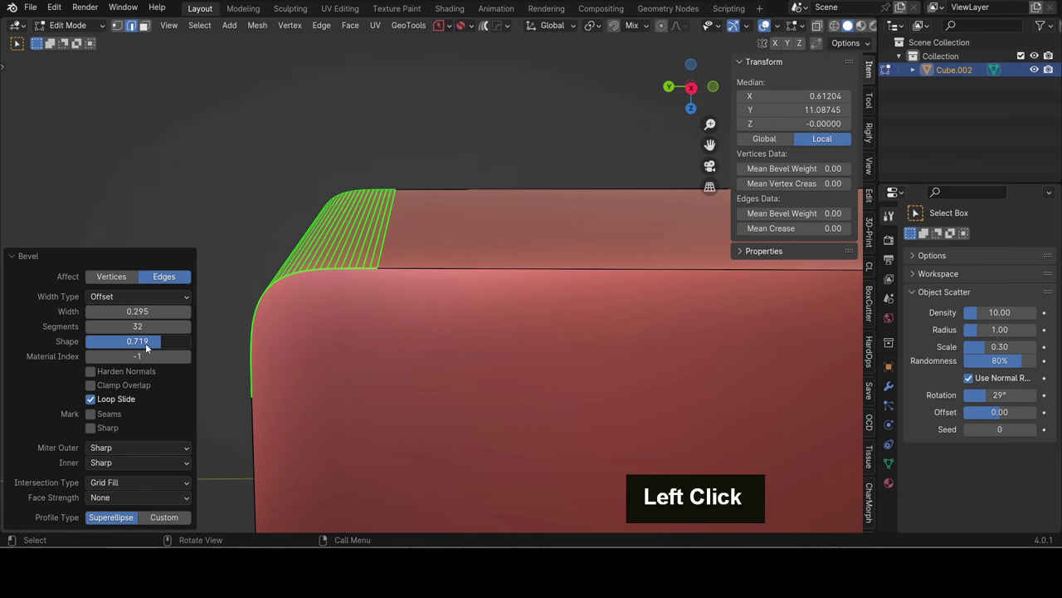
pyautogui.click(161, 341)
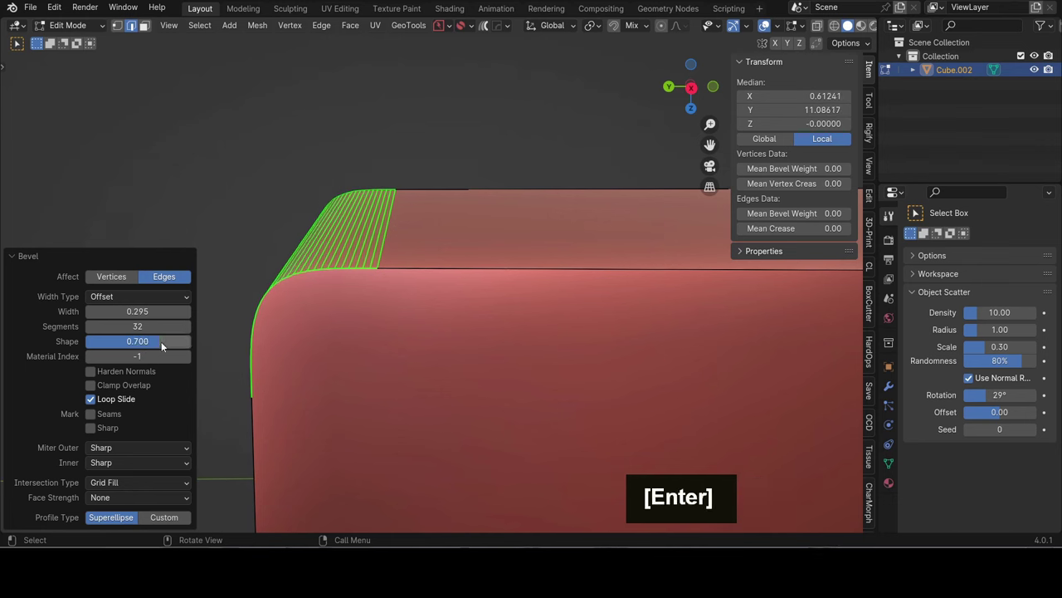
pyautogui.moveTo(203, 315); pyautogui.dragTo(249, 320, button='middle')
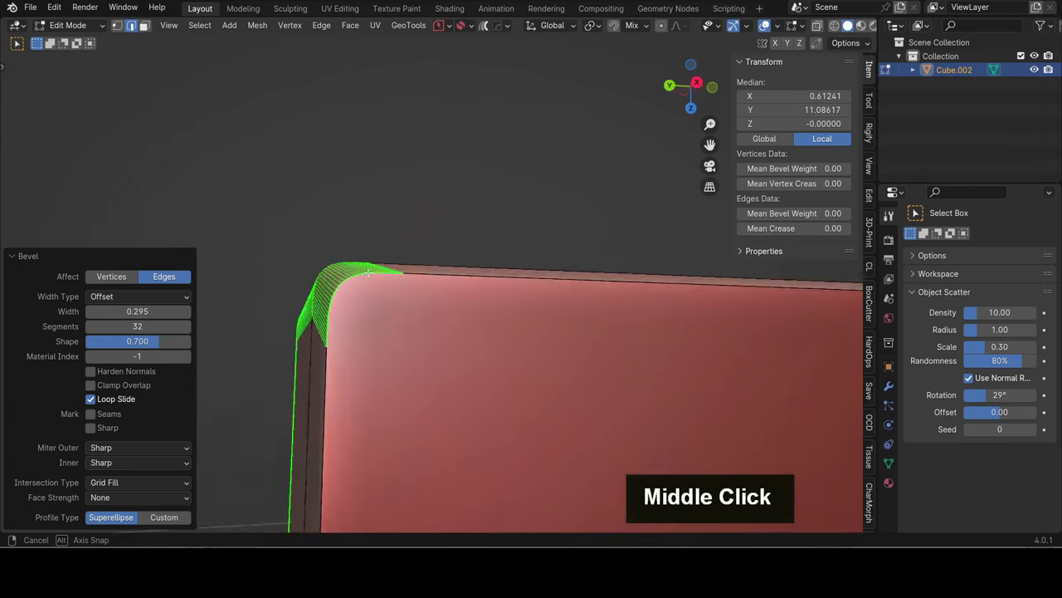
pyautogui.moveTo(367, 272); pyautogui.dragTo(268, 249, button='middle')
pyautogui.press('Tab')
pyautogui.scroll(2, 415, 277)
# - Bevel the bar's top front corner edge into a smooth round 0.164 wide with 32 segments
pyautogui.moveTo(415, 277); pyautogui.dragTo(399, 292, button='middle')
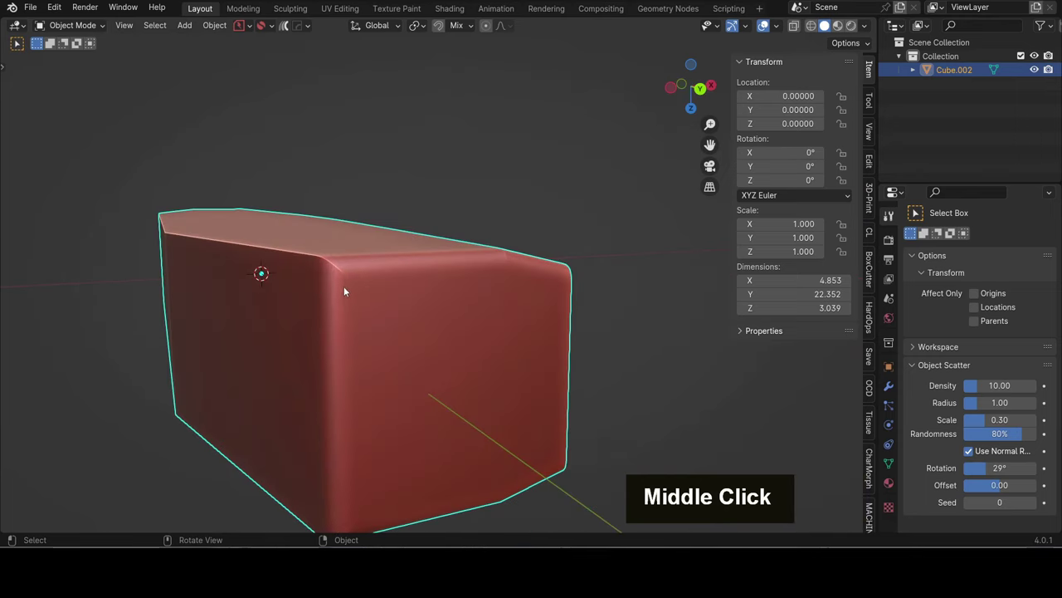
pyautogui.scroll(2, 344, 291)
pyautogui.press('Tab')
pyautogui.scroll(2, 343, 290)
pyautogui.keyDown('shift'); pyautogui.moveTo(400, 375); pyautogui.dragTo(419, 387, button='middle'); pyautogui.keyUp('shift')
pyautogui.moveTo(419, 386); pyautogui.dragTo(277, 316, button='middle')
pyautogui.keyDown('ctrl'); pyautogui.click(281, 314); pyautogui.keyUp('ctrl')
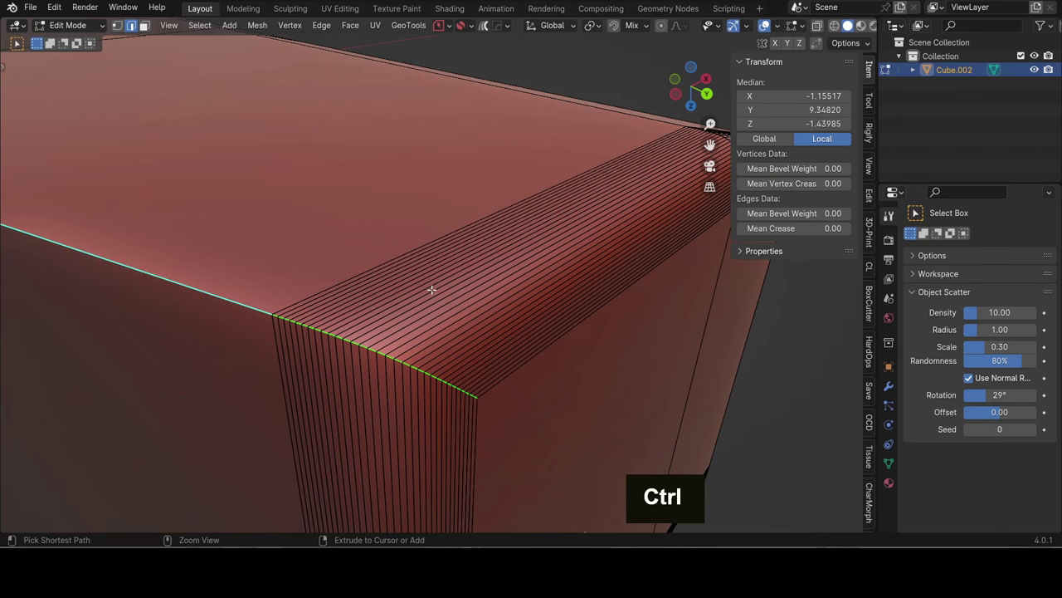
pyautogui.hotkey('ctrl', 'b')
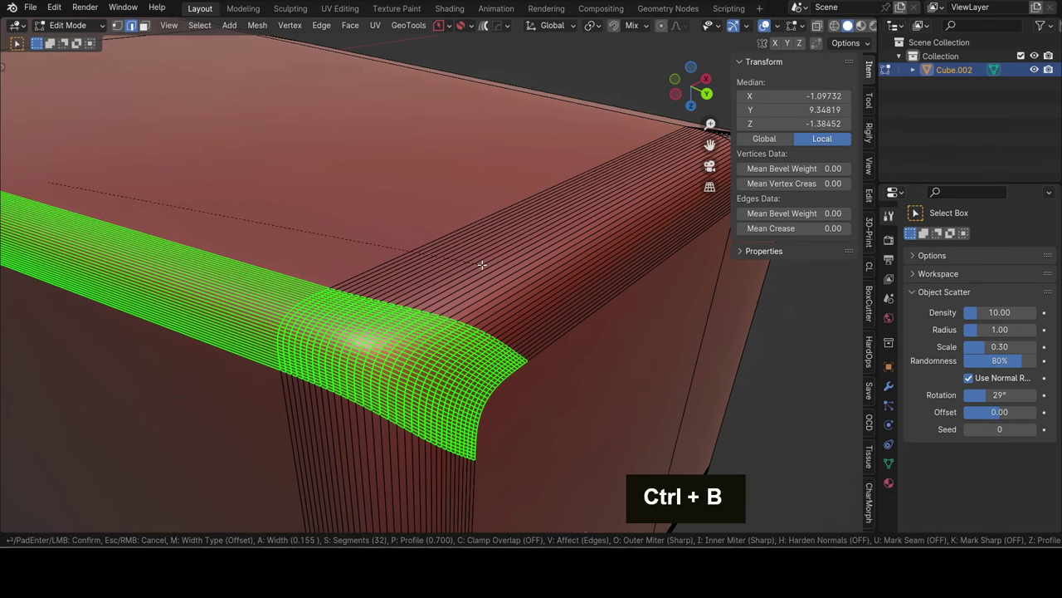
pyautogui.click(483, 261)
pyautogui.moveTo(484, 261); pyautogui.dragTo(530, 337, button='middle')
# - Symmetrize the mesh along Y with MACHIN3 Symmetrize and return to Object Mode
pyautogui.hotkey('alt', 'x')
pyautogui.scroll(-3, 531, 337)
pyautogui.scroll(-2, 539, 336)
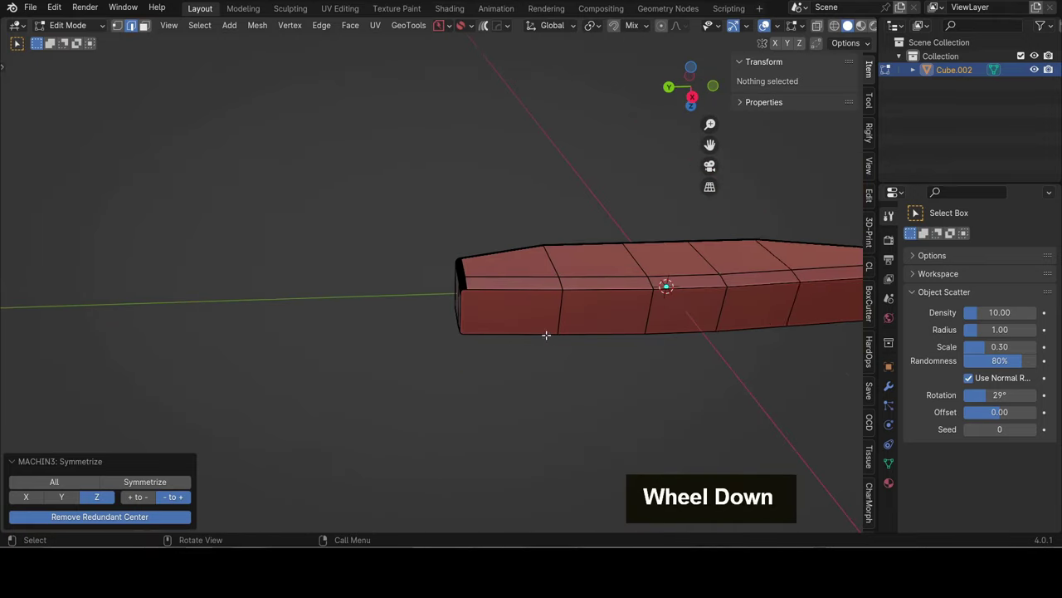
pyautogui.keyDown('shift'); pyautogui.moveTo(776, 323); pyautogui.dragTo(498, 316, button='middle'); pyautogui.keyUp('shift')
pyautogui.scroll(4, 498, 315)
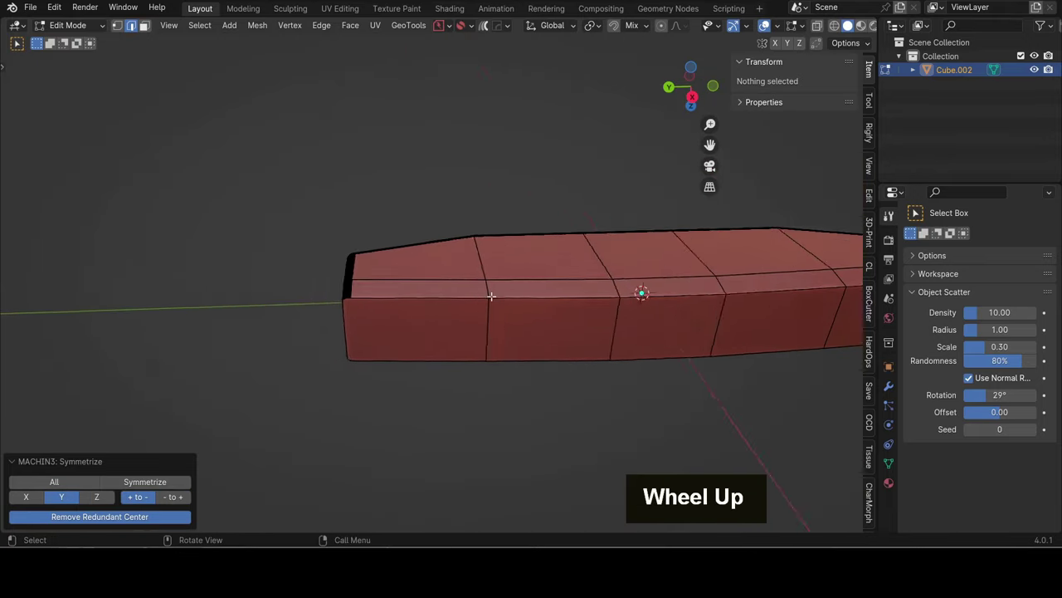
pyautogui.press('Tab')
pyautogui.moveTo(316, 259); pyautogui.dragTo(324, 310, button='middle')
pyautogui.scroll(2, 413, 249)
pyautogui.scroll(2, 324, 310)
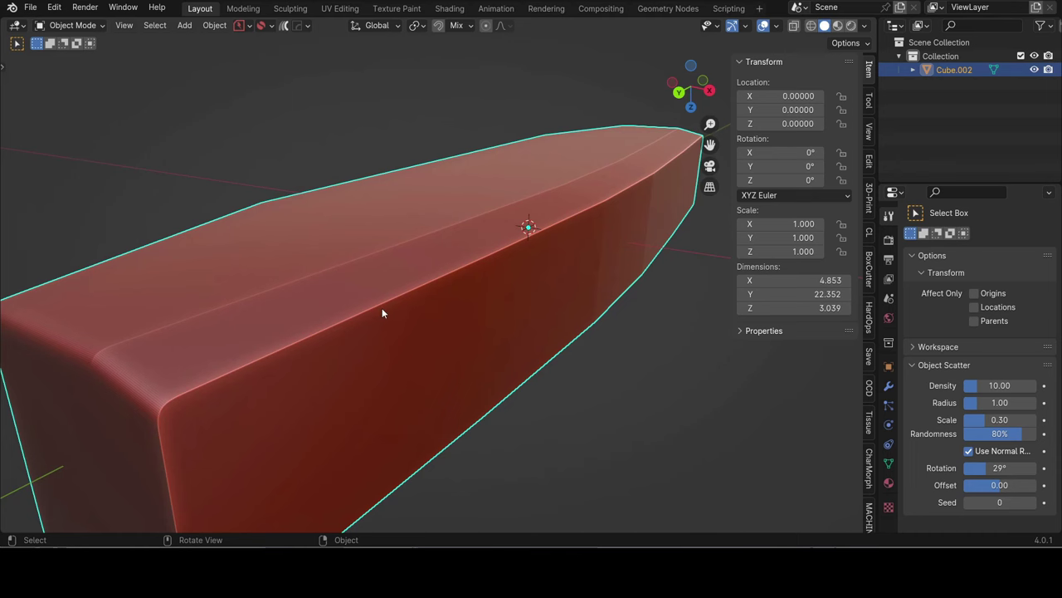
# - Enter Edit Mode with edge selection and select the vertical edge loops across the bar
pyautogui.scroll(-3, 382, 313)
pyautogui.moveTo(458, 297); pyautogui.dragTo(382, 283, button='middle')
pyautogui.keyDown('shift'); pyautogui.moveTo(532, 269); pyautogui.dragTo(230, 269, button='middle'); pyautogui.keyUp('shift')
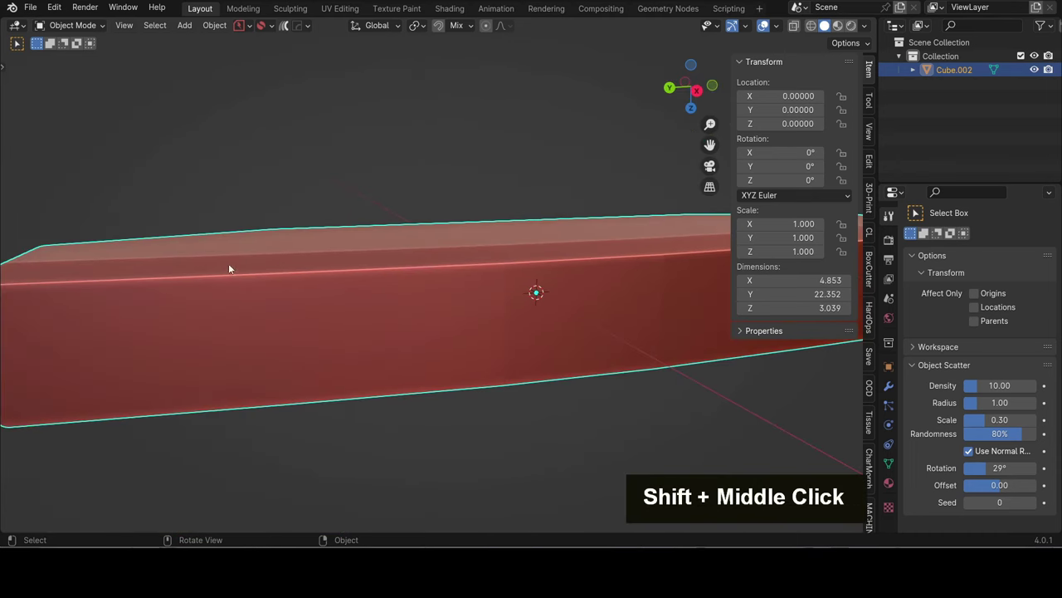
pyautogui.scroll(-2, 418, 258)
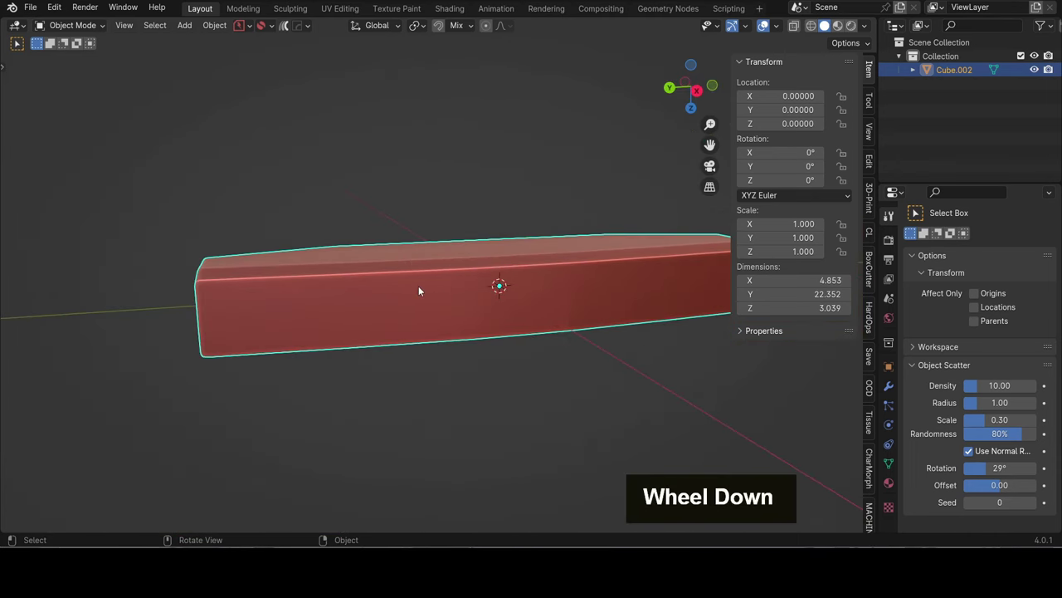
pyautogui.press('Tab')
pyautogui.click(296, 288)
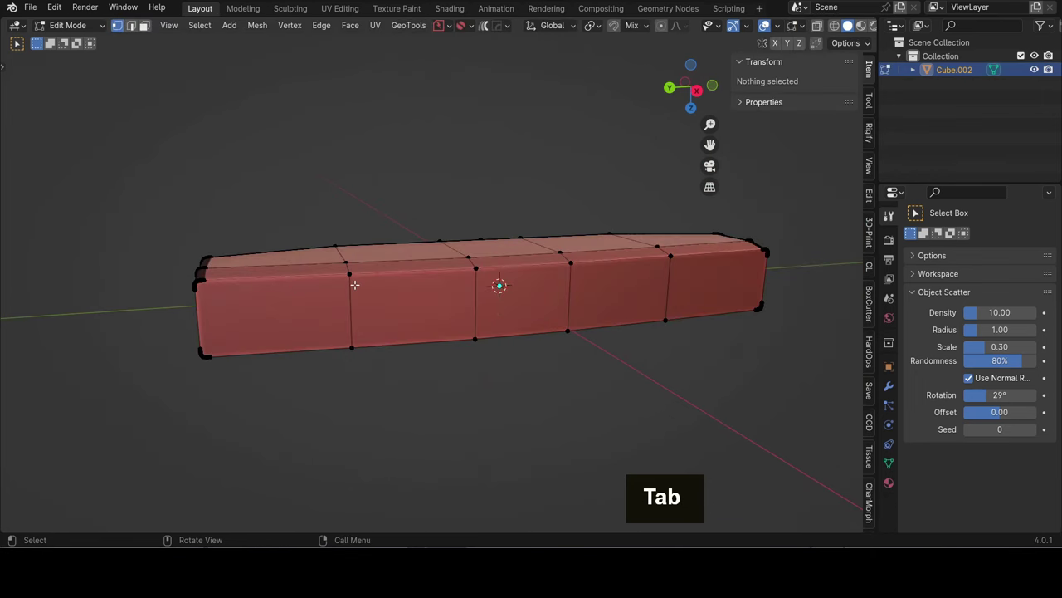
pyautogui.moveTo(355, 285); pyautogui.dragTo(341, 298, button='middle')
pyautogui.press('Tab')
pyautogui.click(397, 408)
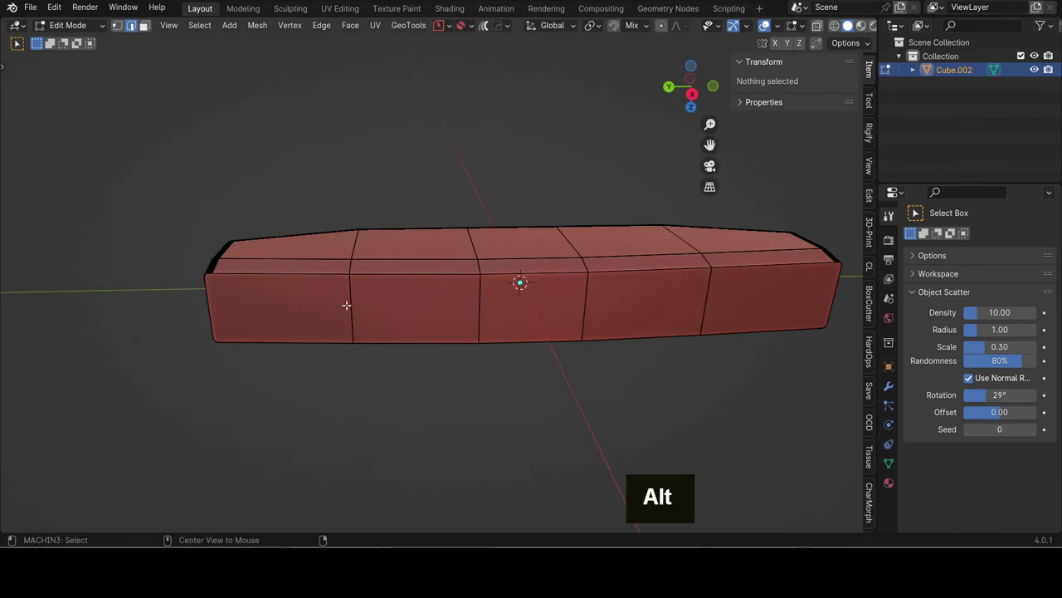
pyautogui.keyDown('alt'); pyautogui.click(348, 304); pyautogui.keyUp('alt')
pyautogui.keyDown('shift'); pyautogui.moveTo(446, 287); pyautogui.dragTo(416, 293, button='middle'); pyautogui.keyUp('shift')
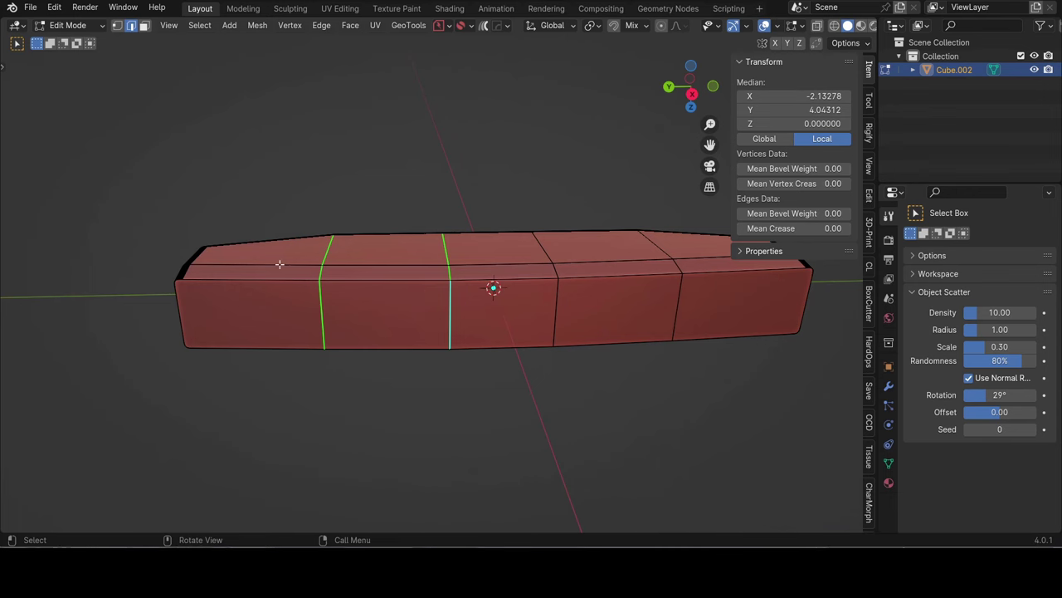
pyautogui.scroll(4, 333, 265)
pyautogui.keyDown('shift'); pyautogui.moveTo(365, 257); pyautogui.dragTo(351, 315, button='middle'); pyautogui.keyUp('shift')
# - Bevel the loops into narrow single-segment bands and symmetrize them along Y
pyautogui.hotkey('ctrl', 'b')
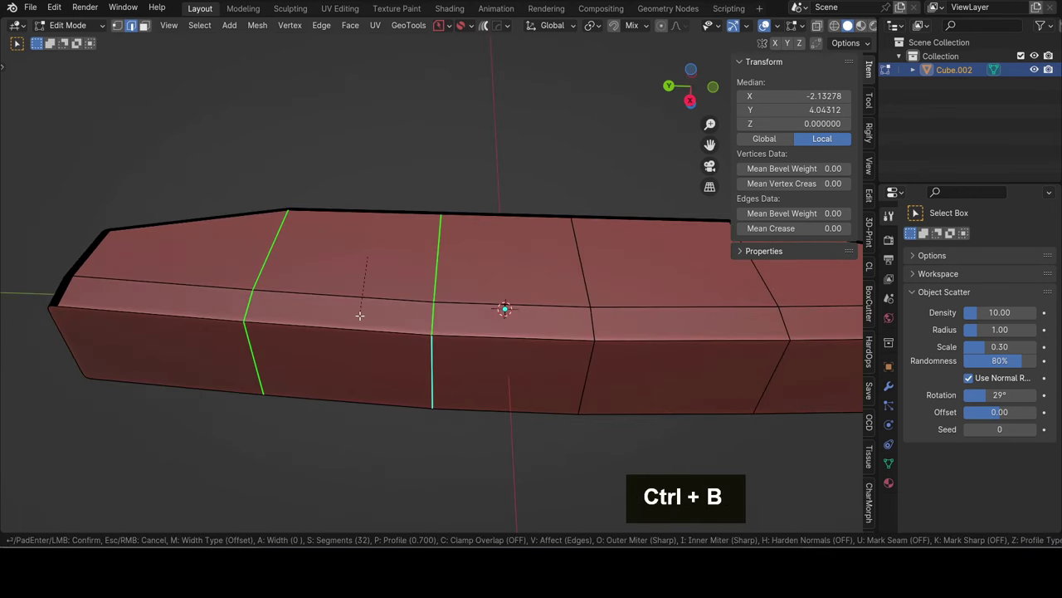
pyautogui.scroll(-20, 365, 339)
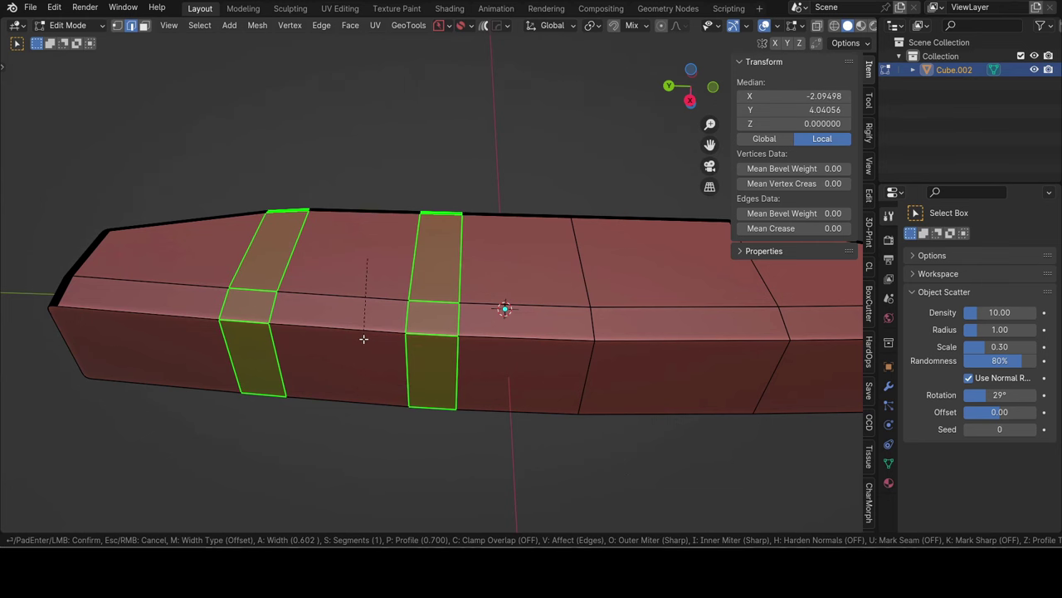
pyautogui.click(378, 337)
pyautogui.hotkey('alt', 'x')
pyautogui.scroll(-3, 386, 360)
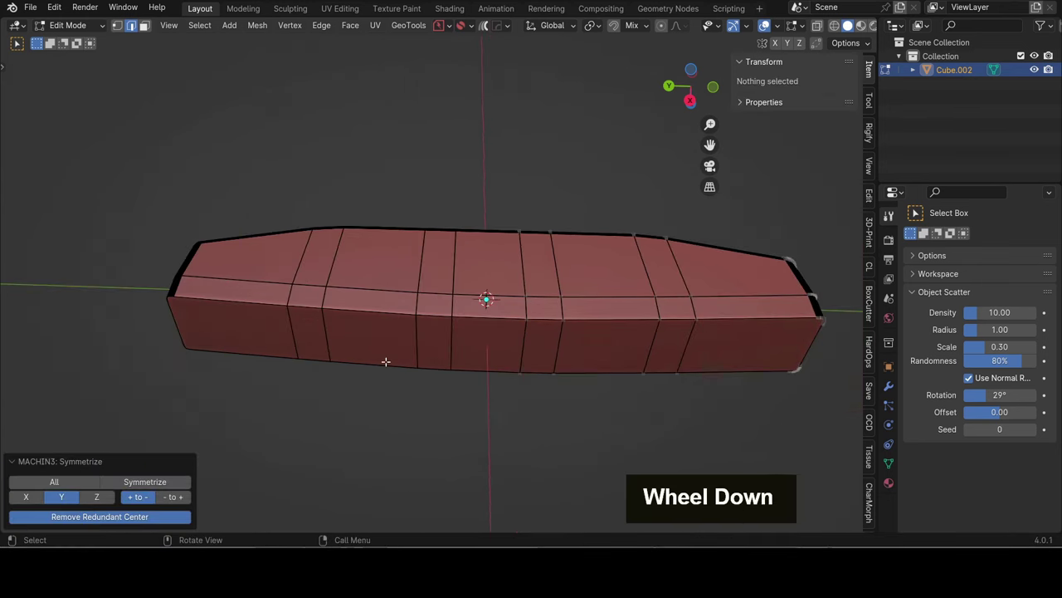
pyautogui.moveTo(386, 360); pyautogui.dragTo(333, 313, button='middle')
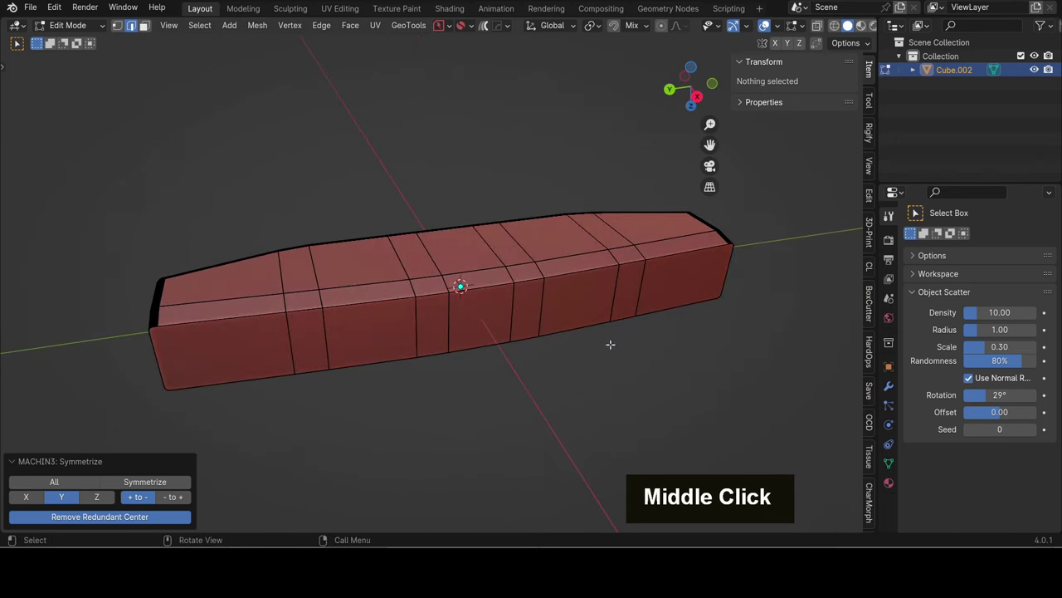
pyautogui.moveTo(495, 308); pyautogui.dragTo(432, 284, button='middle')
pyautogui.scroll(2, 474, 317)
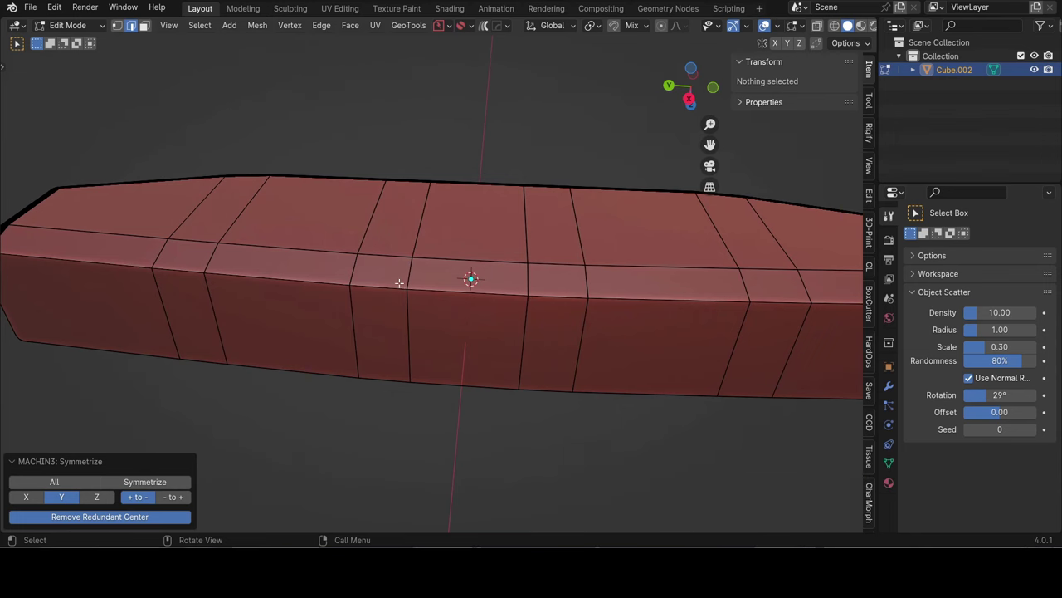
pyautogui.scroll(-3, 413, 296)
pyautogui.moveTo(414, 295); pyautogui.dragTo(404, 222, button='middle')
# - Duplicate the bar as Cube.003, moving it along Z to -9.75456
pyautogui.press('Tab')
pyautogui.scroll(-3, 478, 275)
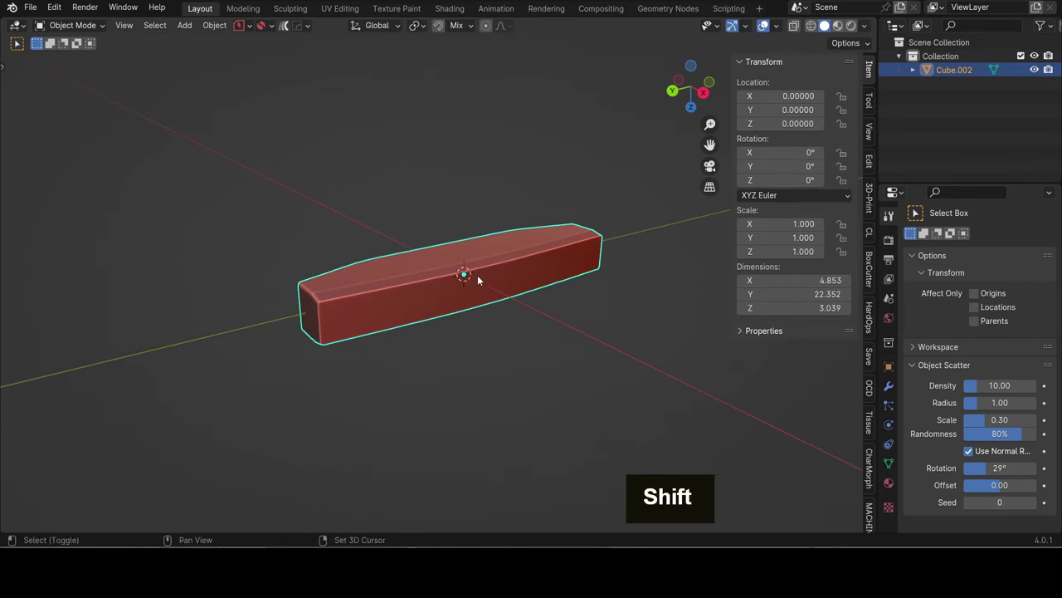
pyautogui.keyDown('shift'); pyautogui.moveTo(477, 275); pyautogui.dragTo(484, 315, button='middle'); pyautogui.keyUp('shift')
pyautogui.hotkey('shift', 'd')
pyautogui.press('z')
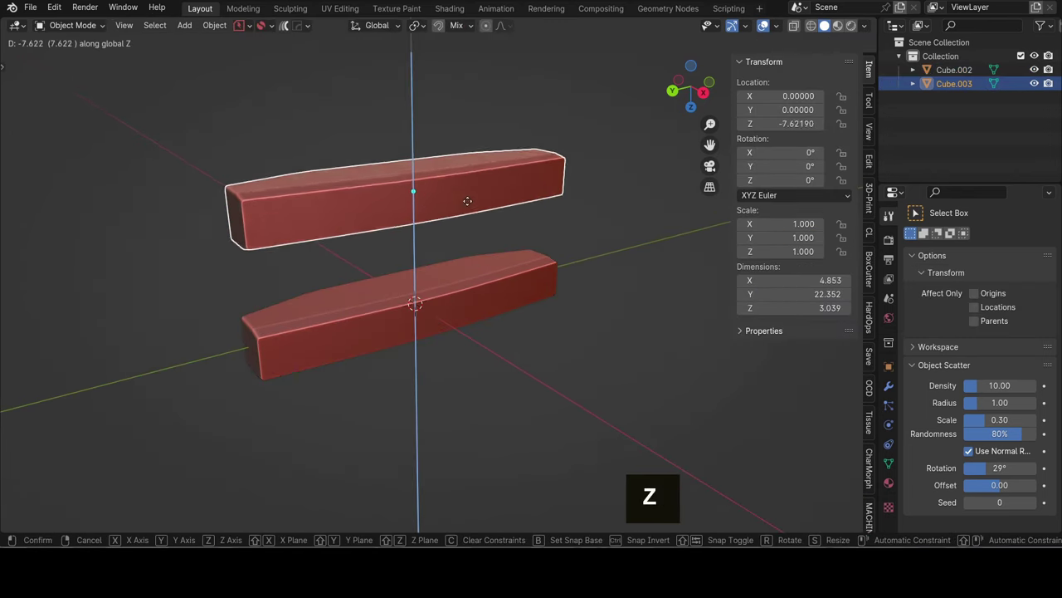
pyautogui.click(549, 219)
# - Hide Cube.003, leaving Cube.002 visible as the working hull
pyautogui.doubleClick(449, 162)
pyautogui.scroll(2, 424, 186)
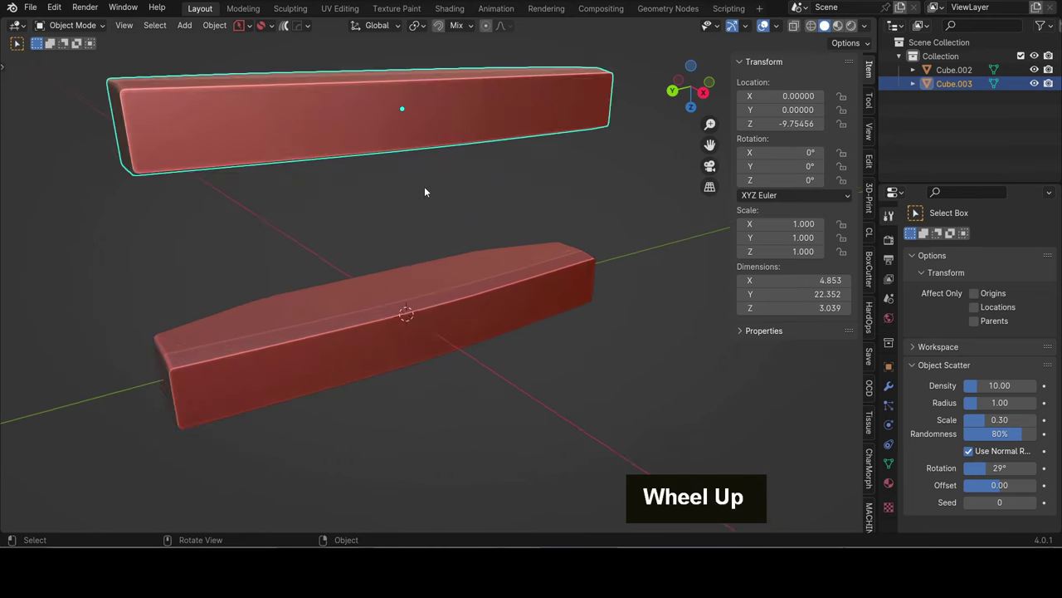
pyautogui.press('h')
pyautogui.keyDown('shift'); pyautogui.moveTo(414, 209); pyautogui.dragTo(445, 263, button='middle'); pyautogui.keyUp('shift')
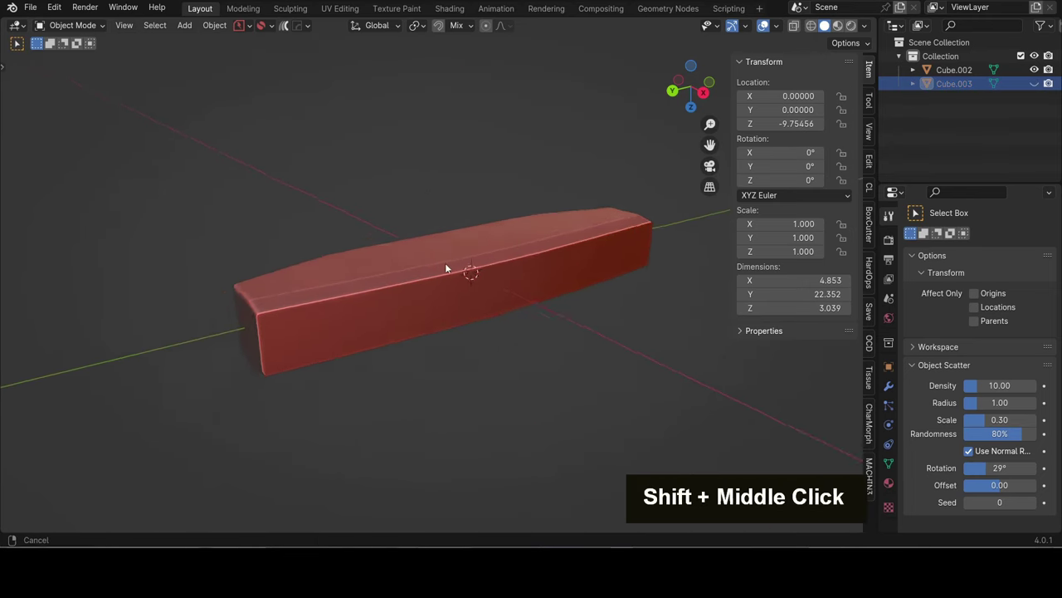
pyautogui.scroll(3, 443, 277)
pyautogui.press('Tab')
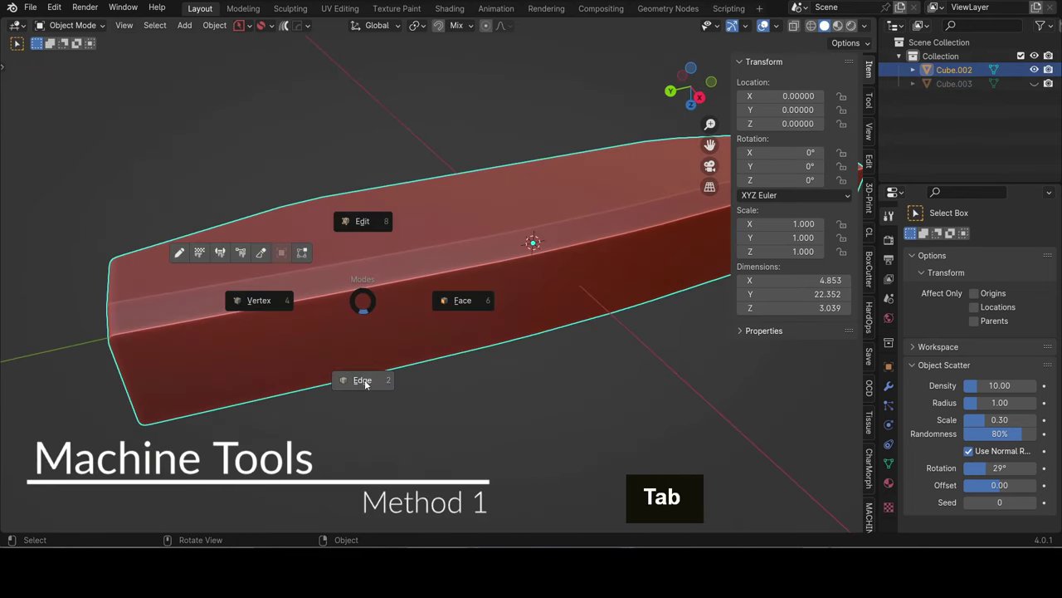
# - In Edit Mode, select the bar's long top edge loop plus the front-end loop
pyautogui.click(363, 379)
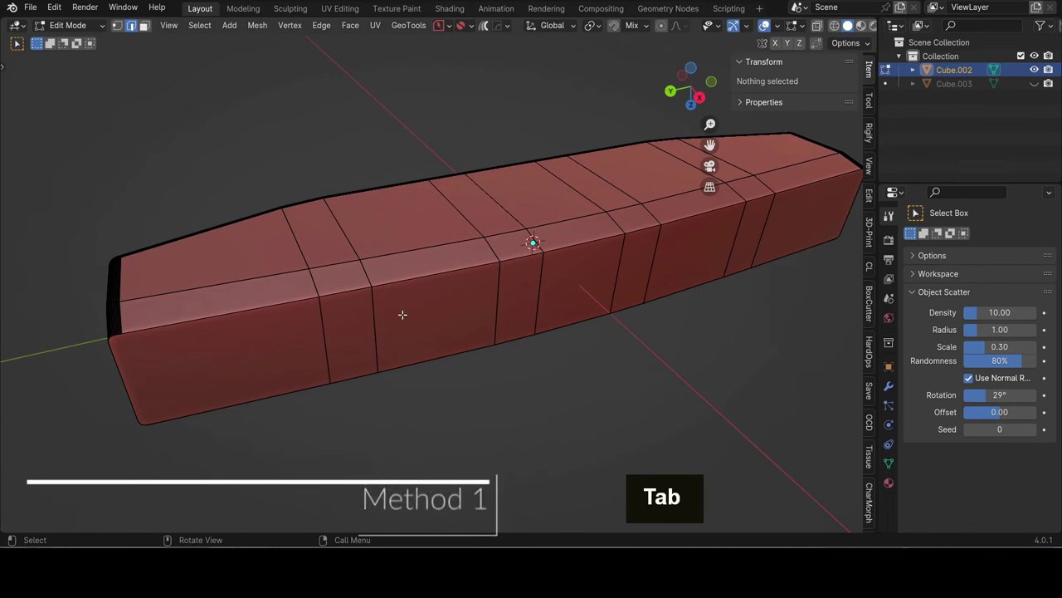
pyautogui.moveTo(404, 312); pyautogui.dragTo(415, 273, button='middle')
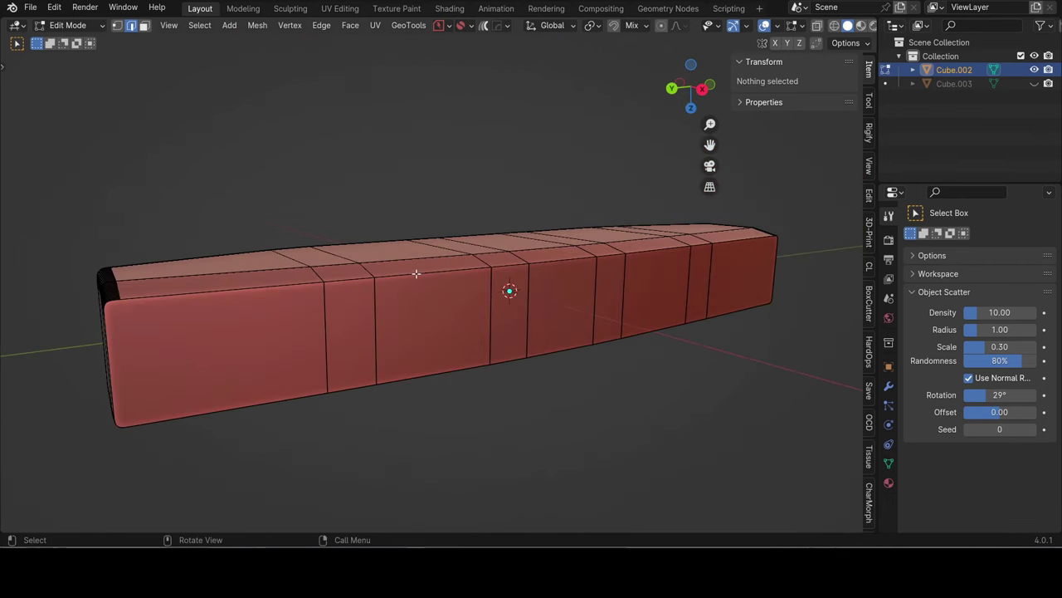
pyautogui.scroll(2, 413, 266)
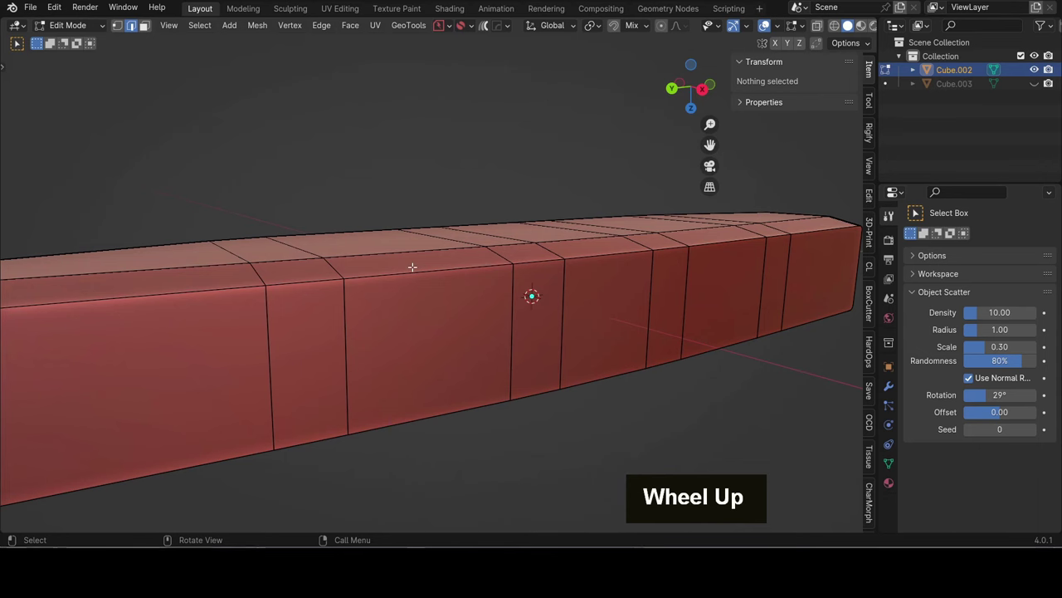
pyautogui.keyDown('alt'); pyautogui.click(413, 273); pyautogui.keyUp('alt')
pyautogui.scroll(-2, 301, 362)
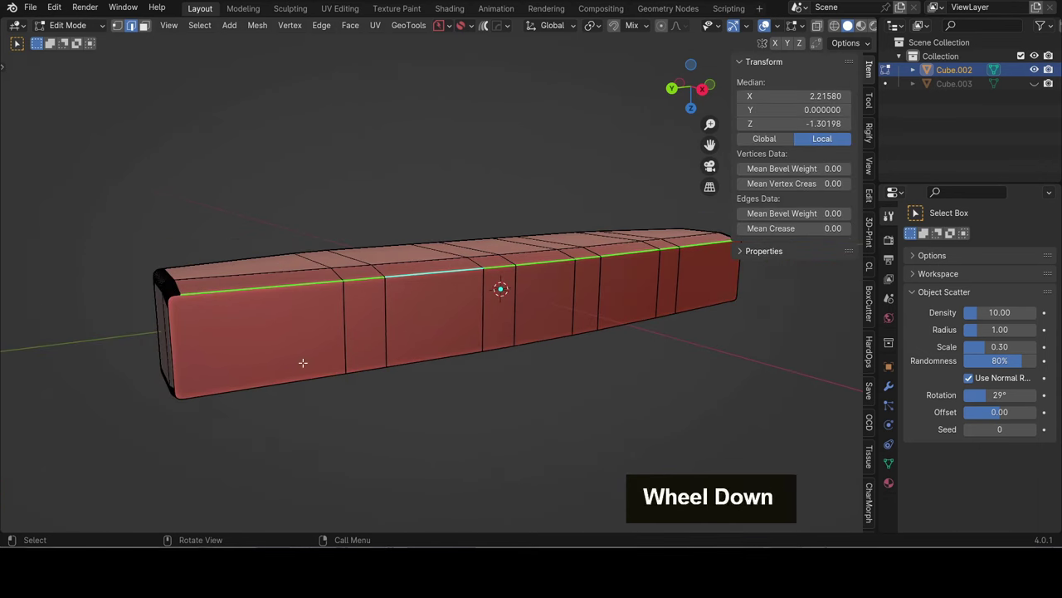
pyautogui.keyDown('alt'); pyautogui.keyDown('shift'); pyautogui.click(179, 353); pyautogui.keyUp('shift'); pyautogui.keyUp('alt')
pyautogui.keyDown('shift'); pyautogui.moveTo(737, 284); pyautogui.dragTo(544, 329, button='middle'); pyautogui.keyUp('shift')
pyautogui.scroll(3, 544, 329)
# - Bevel both loops into thin single-segment strips 0.060 wide
pyautogui.hotkey('ctrl', 'b')
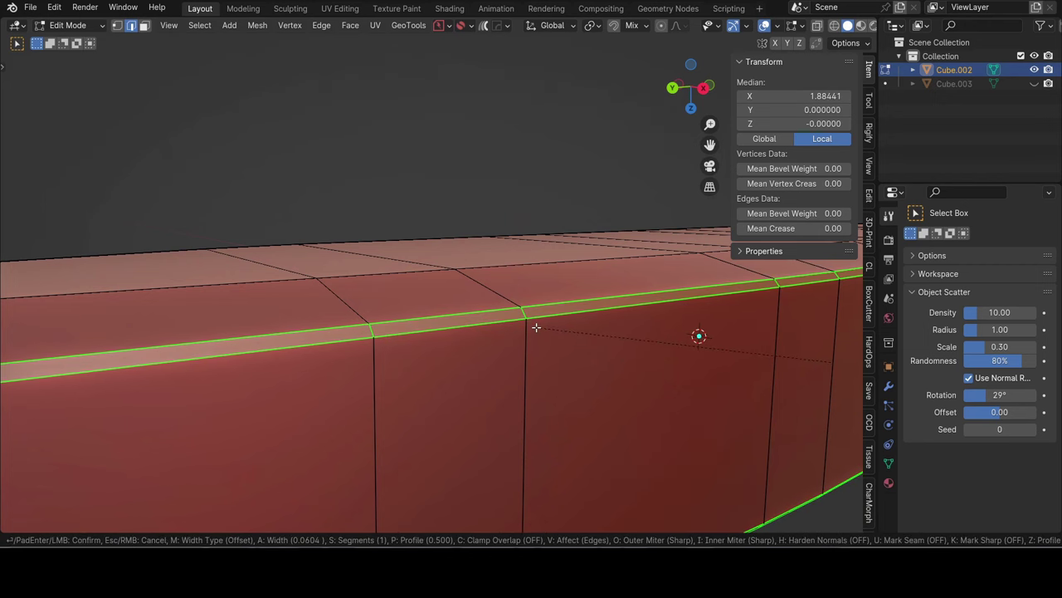
pyautogui.click(536, 328)
pyautogui.scroll(-3, 531, 330)
pyautogui.keyDown('shift'); pyautogui.moveTo(526, 334); pyautogui.dragTo(458, 332, button='middle'); pyautogui.keyUp('shift')
pyautogui.scroll(3, 459, 333)
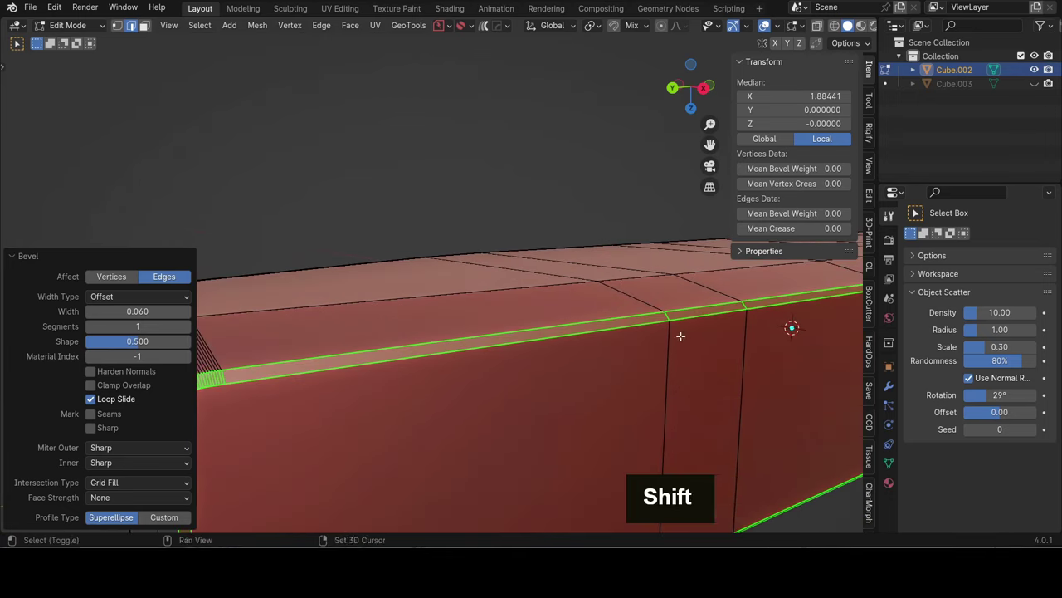
pyautogui.keyDown('shift'); pyautogui.moveTo(681, 335); pyautogui.dragTo(540, 294, button='middle'); pyautogui.keyUp('shift')
# - Switch to face selection and widen one bevel strip section to 0.47 with MESHmachine
pyautogui.click(540, 293)
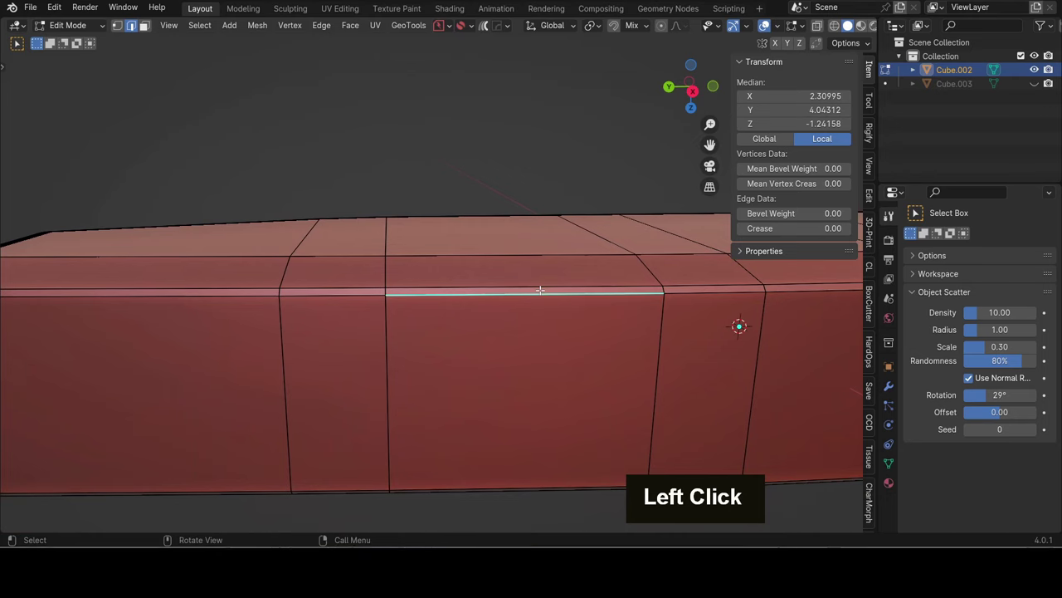
pyautogui.scroll(-2, 541, 297)
pyautogui.press('Tab')
pyautogui.click(639, 304)
pyautogui.scroll(4, 669, 310)
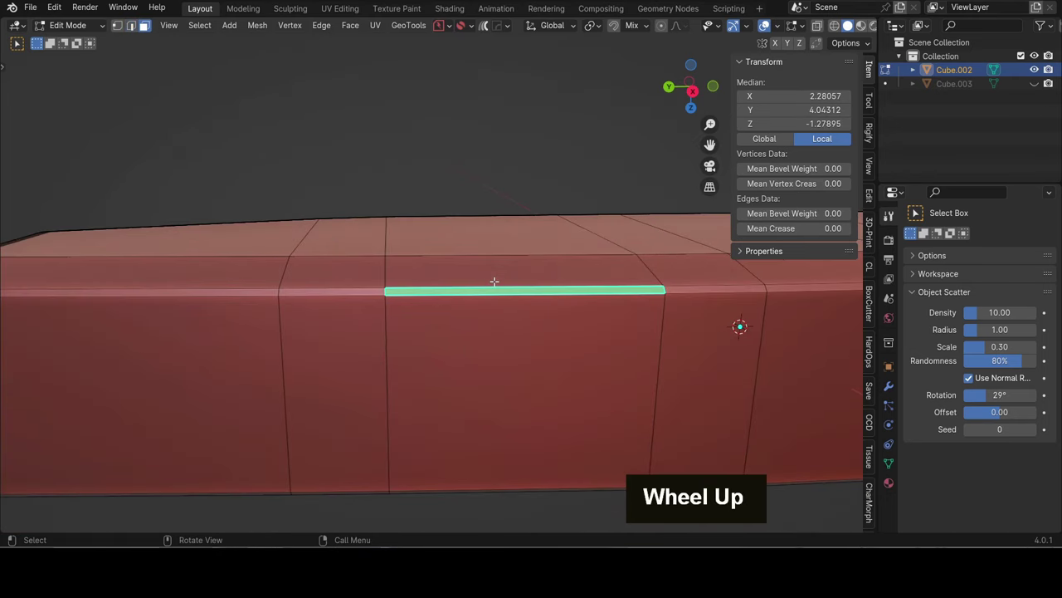
pyautogui.moveTo(740, 325); pyautogui.dragTo(510, 288, button='middle')
pyautogui.press('y')
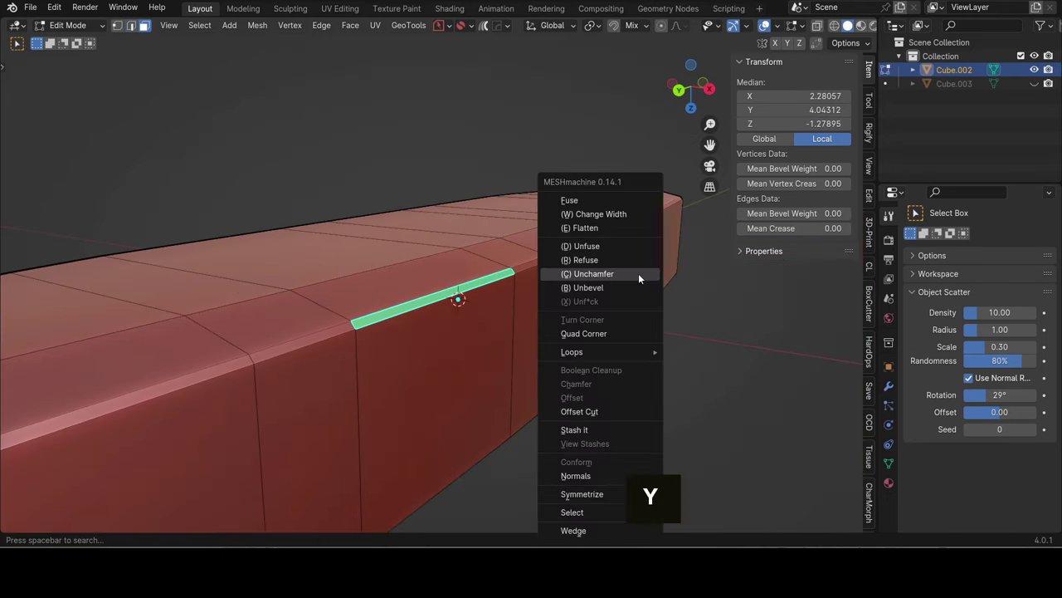
pyautogui.click(612, 216)
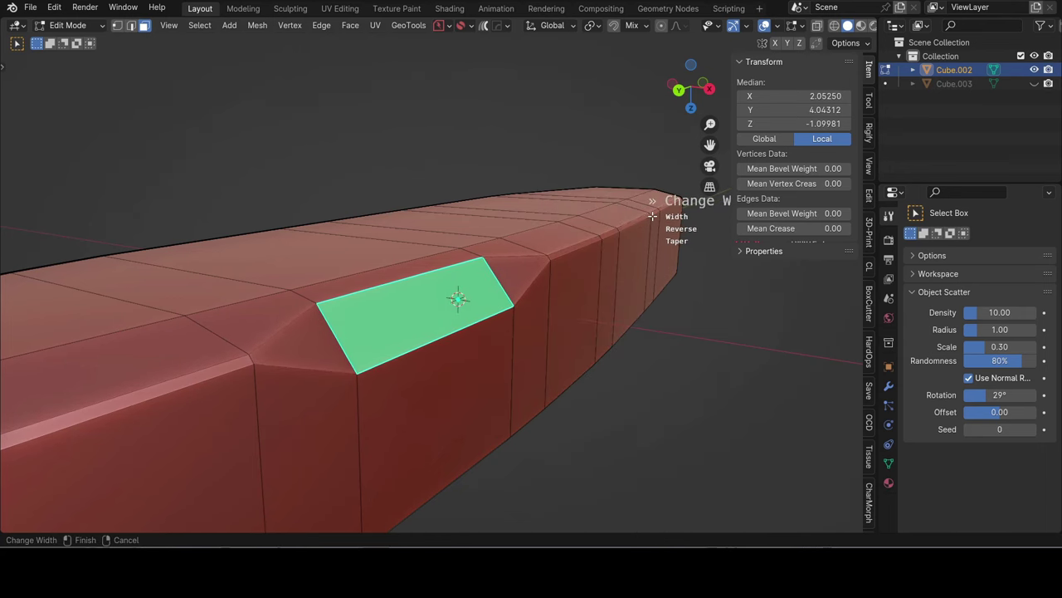
pyautogui.click(652, 216)
# - Select both triangular faces beside the band and symmetrize the mesh along Y
pyautogui.moveTo(476, 306); pyautogui.dragTo(273, 309, button='middle')
pyautogui.click(303, 306)
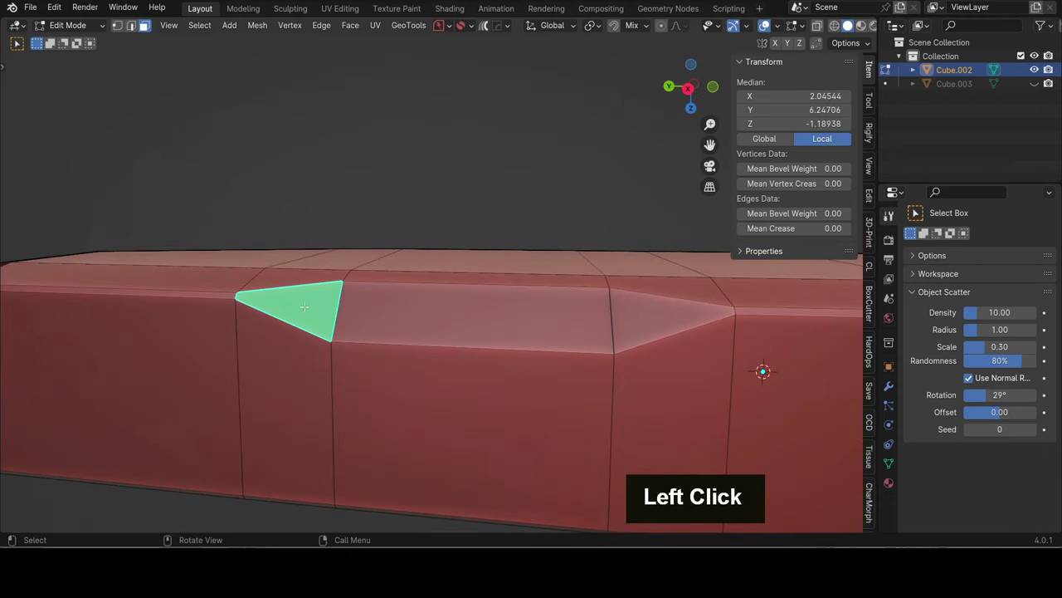
pyautogui.keyDown('shift'); pyautogui.click(648, 319); pyautogui.keyUp('shift')
pyautogui.scroll(-2, 446, 301)
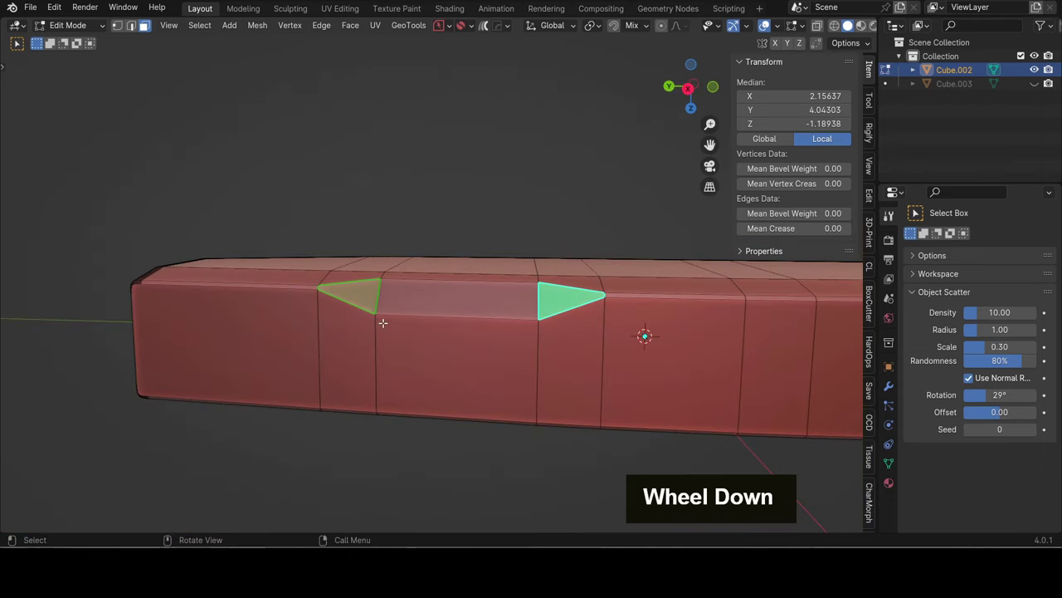
pyautogui.moveTo(383, 322); pyautogui.dragTo(427, 293, button='middle')
pyautogui.hotkey('alt', 'x')
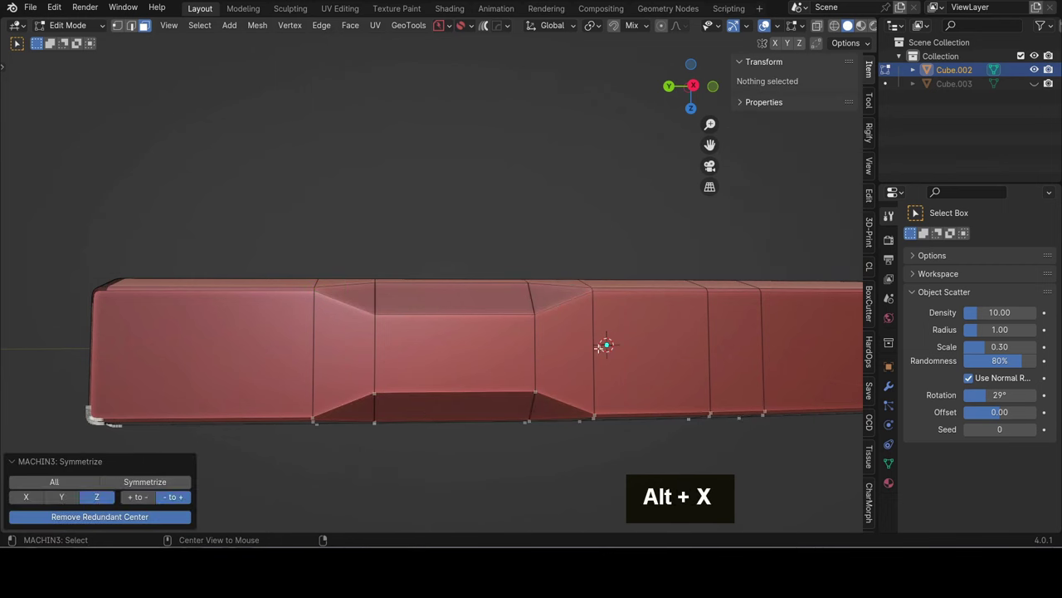
pyautogui.keyDown('shift'); pyautogui.moveTo(600, 348); pyautogui.dragTo(380, 335, button='middle'); pyautogui.keyUp('shift')
pyautogui.scroll(3, 388, 308)
# - Select the transition face loop and Fuse it into a 30-segment rounded surface at 0.70 tension
pyautogui.press('Tab')
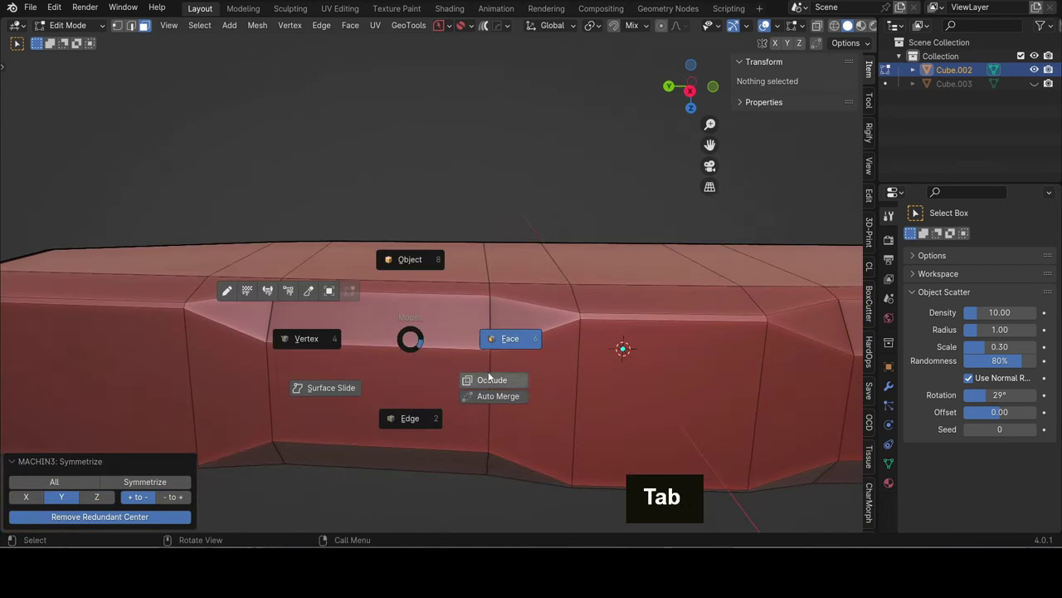
pyautogui.keyDown('alt'); pyautogui.click(443, 329); pyautogui.keyUp('alt')
pyautogui.keyDown('alt'); pyautogui.click(498, 327); pyautogui.keyUp('alt')
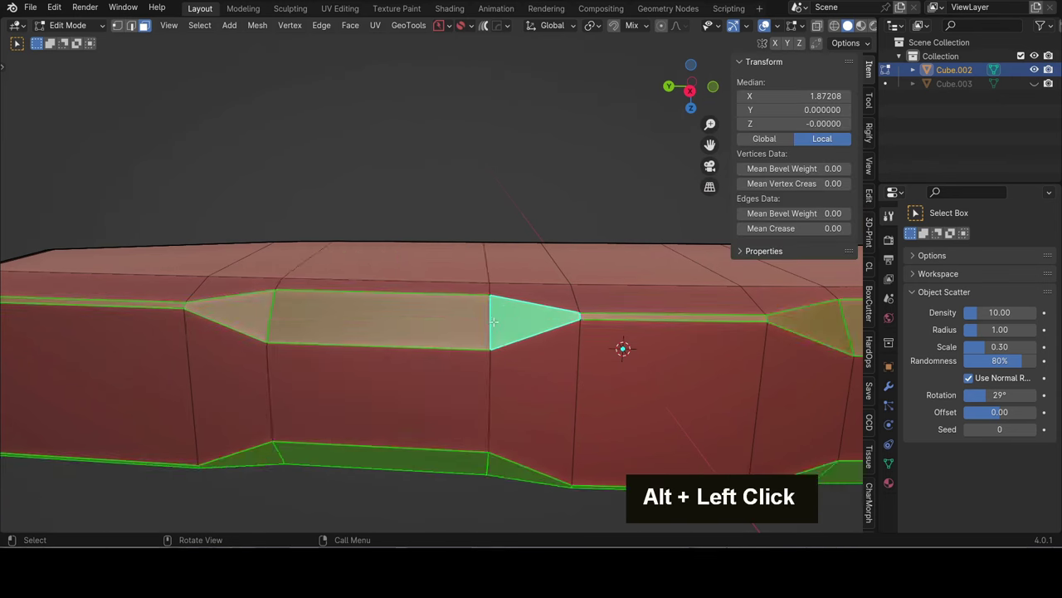
pyautogui.scroll(2, 373, 322)
pyautogui.scroll(-3, 249, 335)
pyautogui.scroll(2, 389, 335)
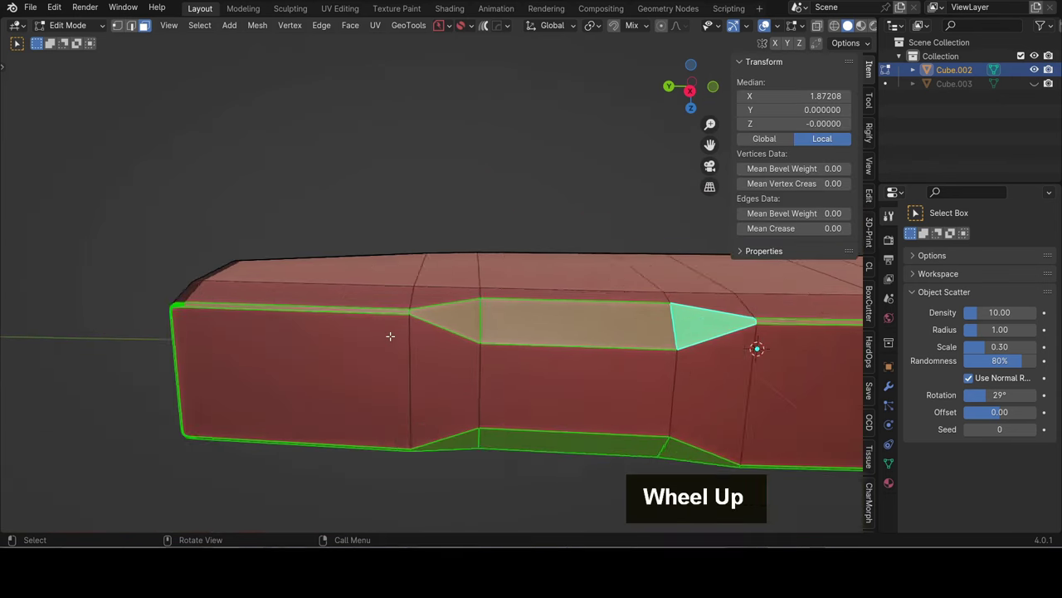
pyautogui.moveTo(390, 335); pyautogui.dragTo(565, 285, button='middle')
pyautogui.scroll(2, 573, 282)
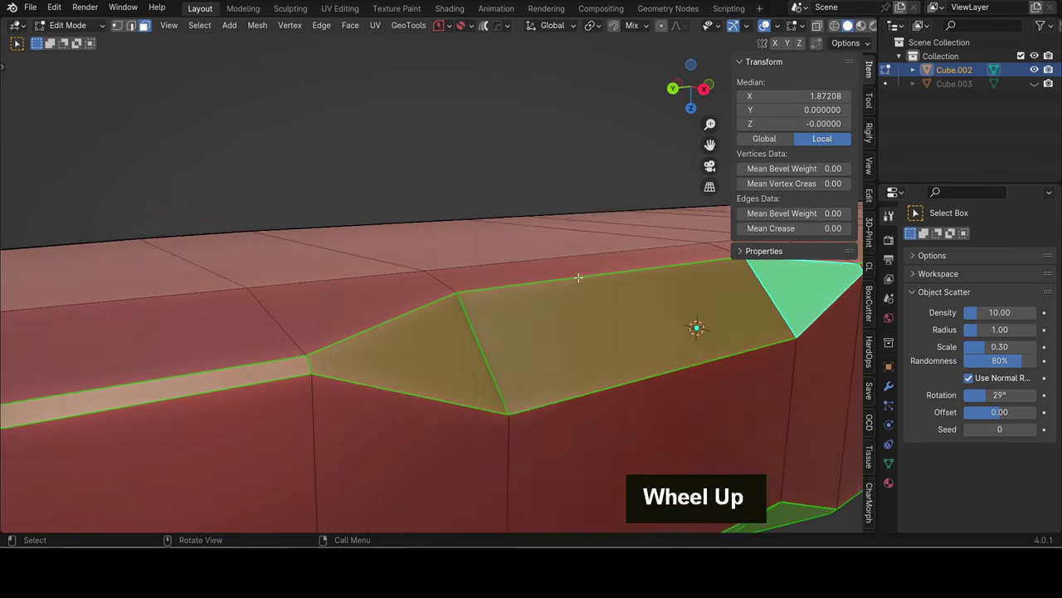
pyautogui.press('y')
pyautogui.click(557, 202)
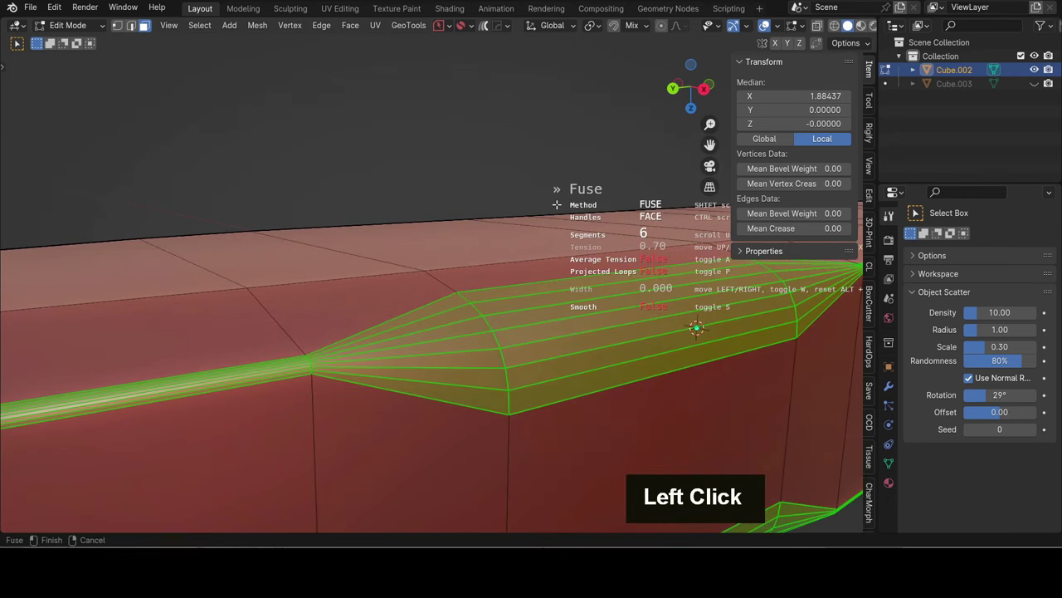
pyautogui.scroll(20, 696, 328)
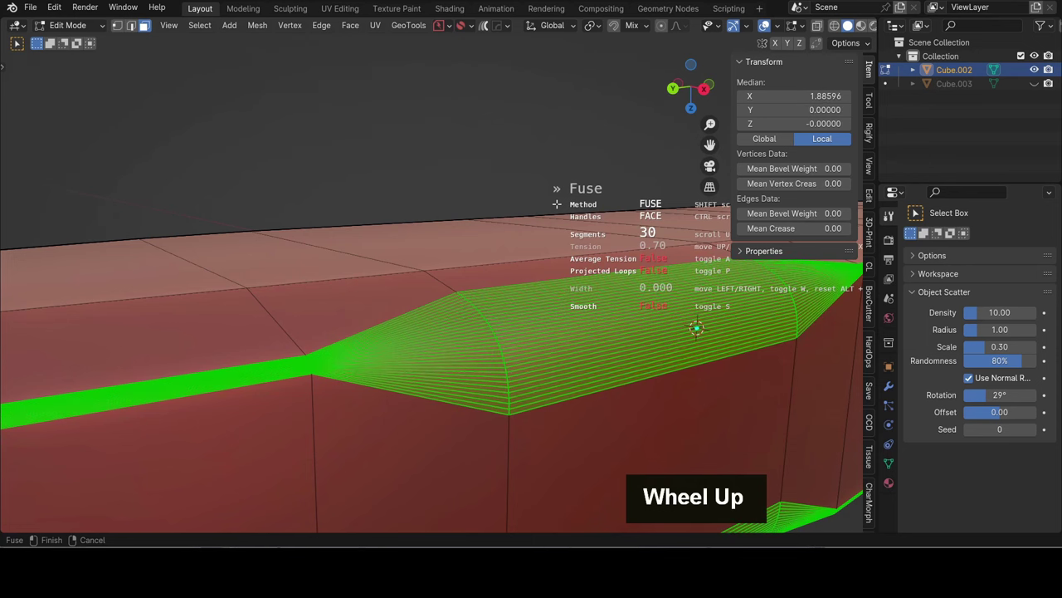
pyautogui.click(696, 328)
# - Check the fused transitions in wireframe, then preview the shape in Object Mode
pyautogui.moveTo(696, 328); pyautogui.dragTo(540, 284, button='middle')
pyautogui.hotkey('shift', 'z')
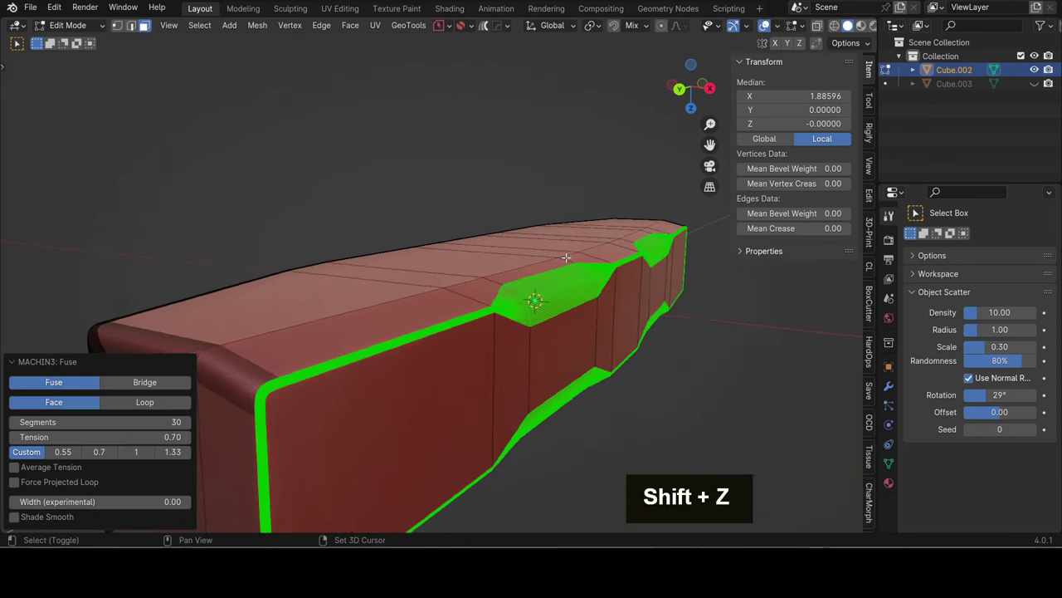
pyautogui.hotkey('shift', 'z')
pyautogui.press('Tab')
pyautogui.click(581, 220)
pyautogui.moveTo(581, 222); pyautogui.dragTo(565, 336, button='middle')
pyautogui.scroll(3, 565, 337)
# - Briefly return to edge editing, then go back to Object Mode to check the shading
pyautogui.press('Tab')
pyautogui.click(445, 342)
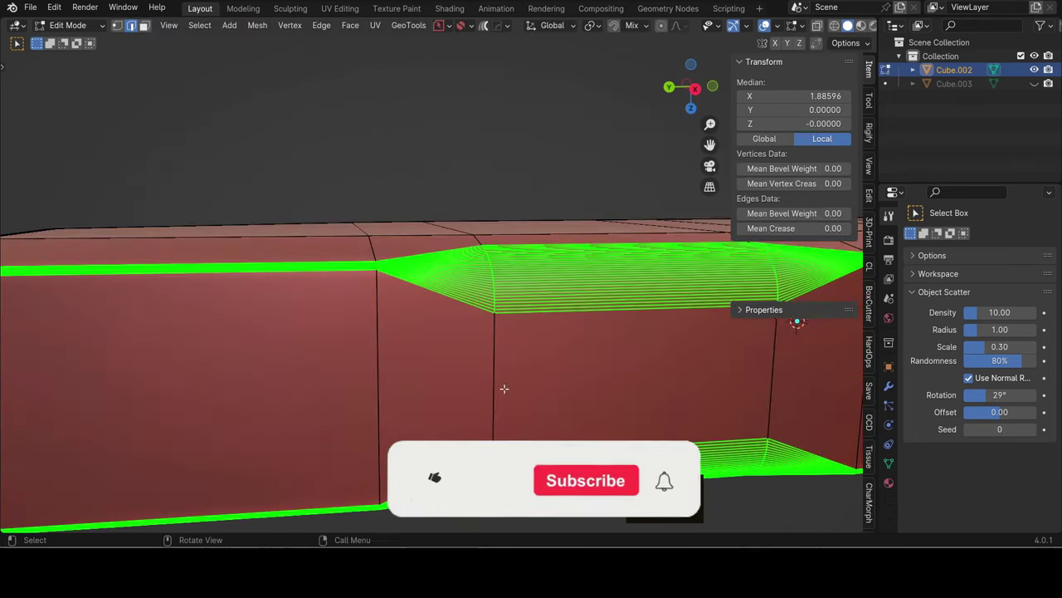
pyautogui.moveTo(401, 250); pyautogui.dragTo(387, 265, button='middle')
pyautogui.press('Tab')
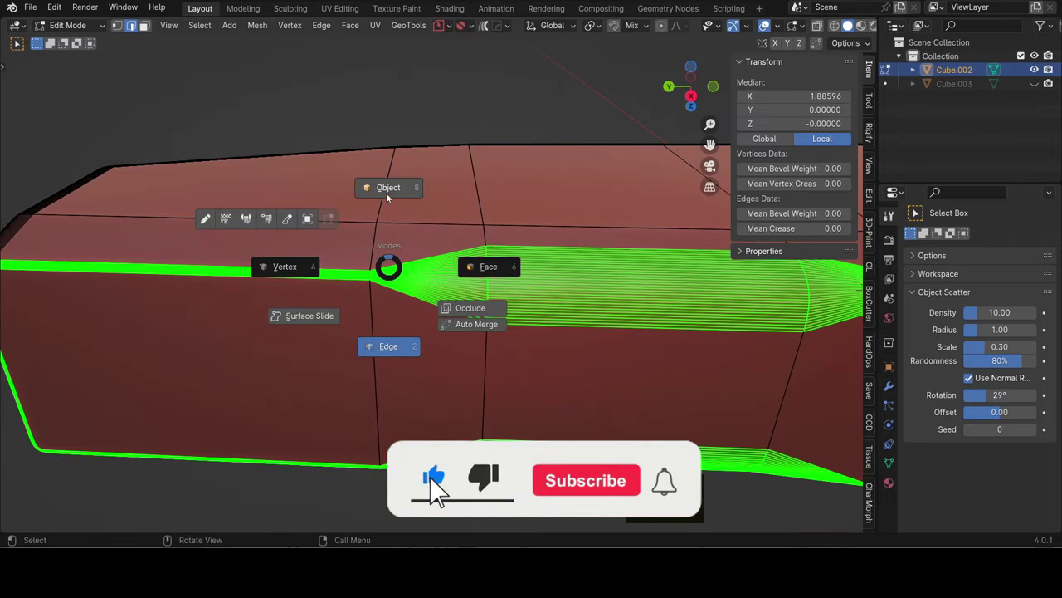
pyautogui.click(387, 186)
pyautogui.scroll(3, 324, 280)
pyautogui.keyDown('shift'); pyautogui.moveTo(324, 280); pyautogui.dragTo(307, 278, button='middle'); pyautogui.keyUp('shift')
pyautogui.scroll(-3, 528, 308)
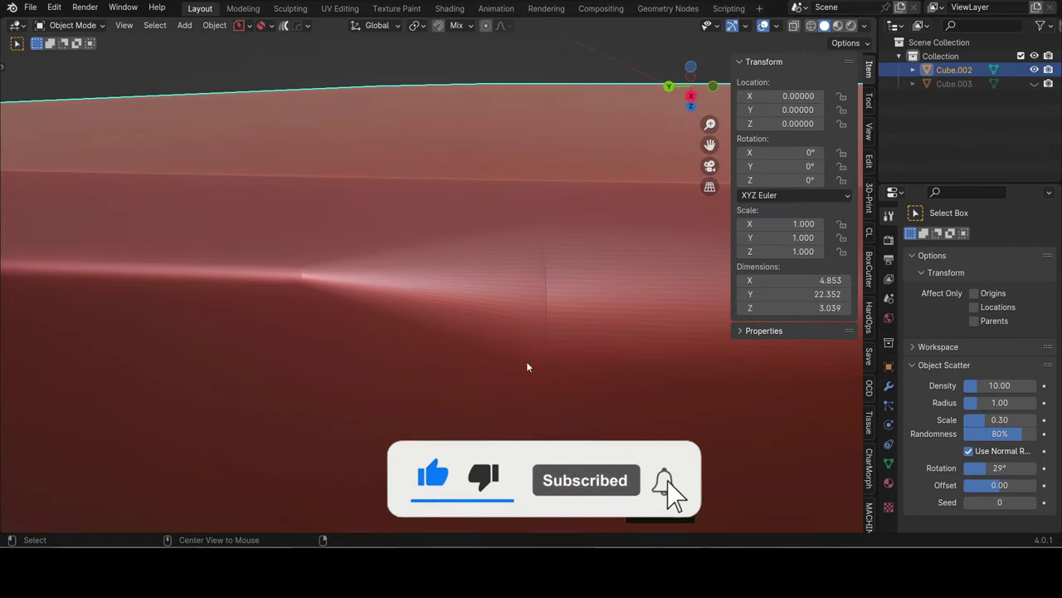
# - In Edge mode, select the vertical edge loops bordering the tapered transitions
pyautogui.press('Tab')
pyautogui.click(437, 273)
pyautogui.scroll(-2, 438, 268)
pyautogui.keyDown('alt'); pyautogui.keyDown('shift'); pyautogui.click(400, 240); pyautogui.keyUp('shift'); pyautogui.keyUp('alt')
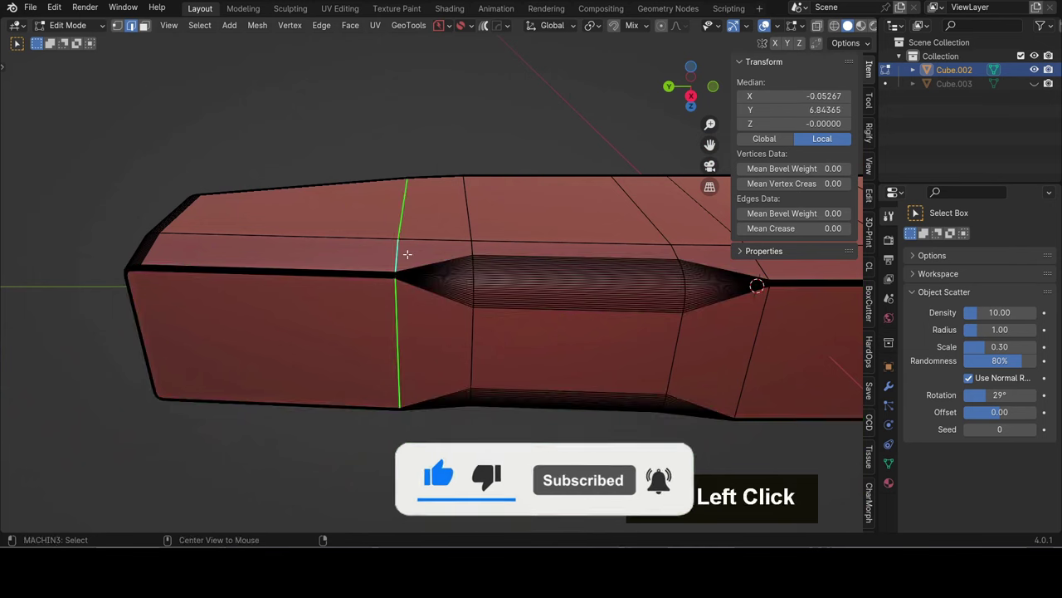
pyautogui.keyDown('shift'); pyautogui.moveTo(591, 273); pyautogui.dragTo(468, 257, button='middle'); pyautogui.keyUp('shift')
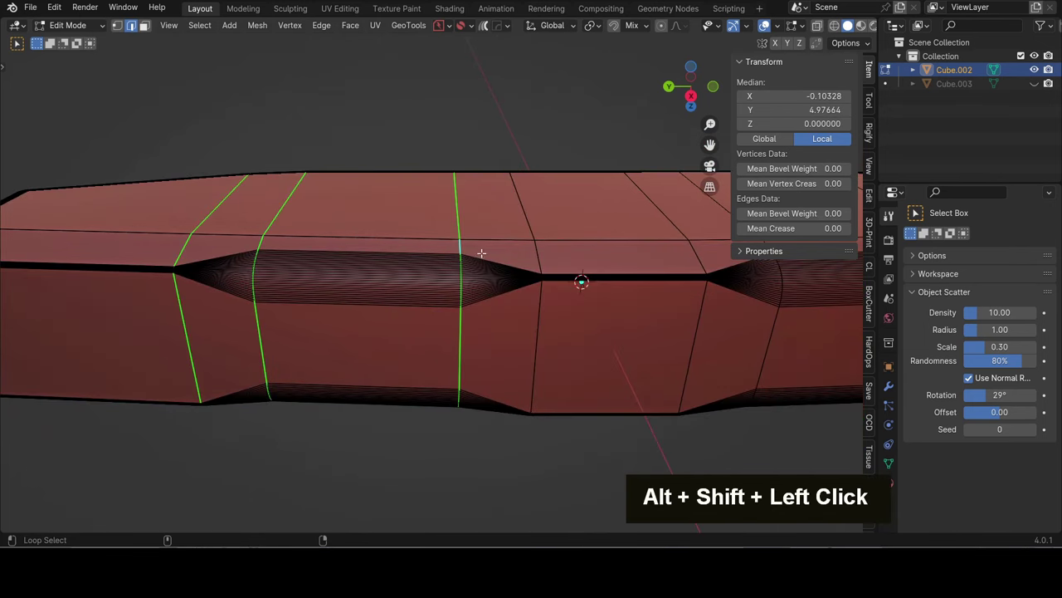
pyautogui.keyDown('shift'); pyautogui.moveTo(535, 256); pyautogui.dragTo(442, 271, button='middle'); pyautogui.keyUp('shift')
pyautogui.scroll(2, 431, 276)
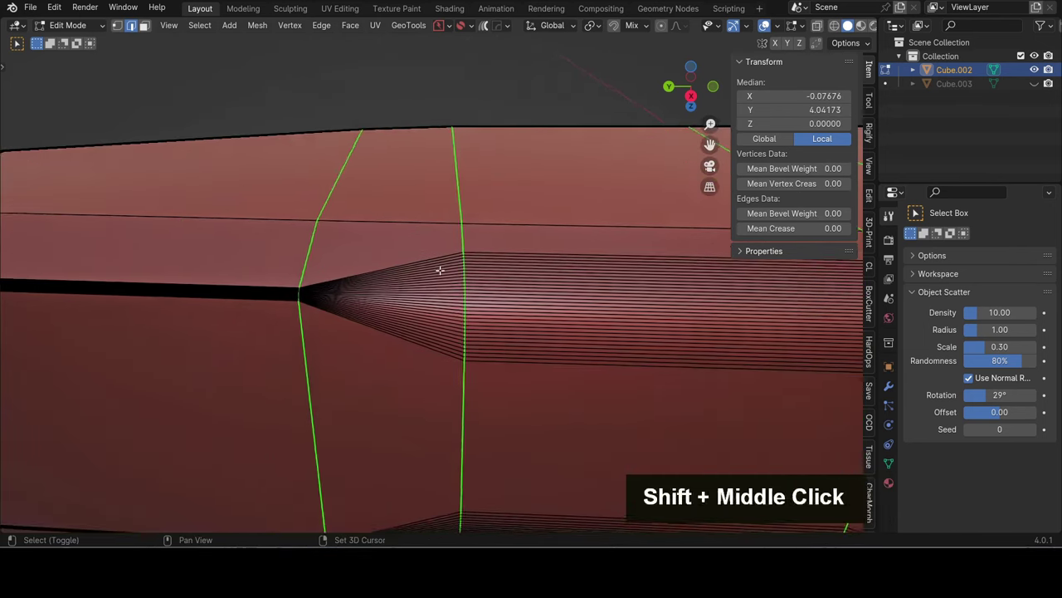
pyautogui.scroll(2, 442, 270)
# - Bevel those loops about 0.28 wide with 16 segments and return to Object Mode
pyautogui.hotkey('ctrl', 'b')
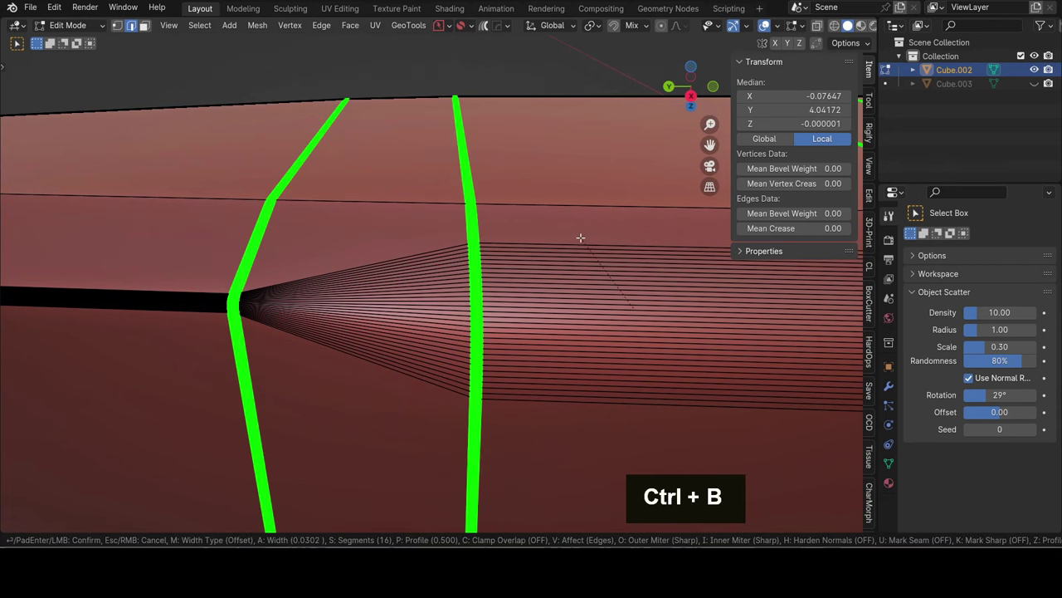
pyautogui.scroll(1, 572, 223)
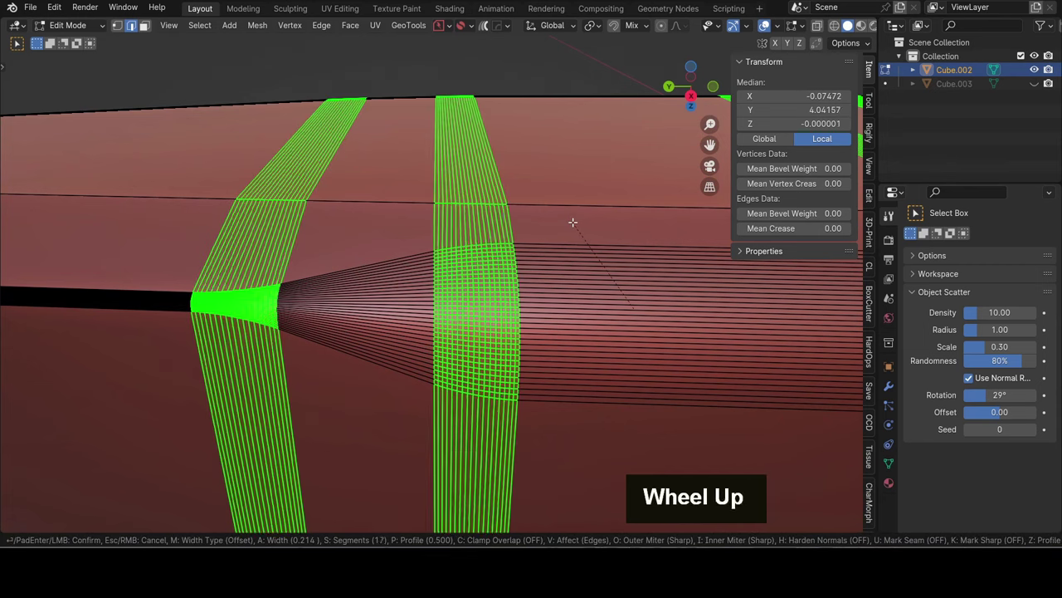
pyautogui.scroll(-1, 572, 222)
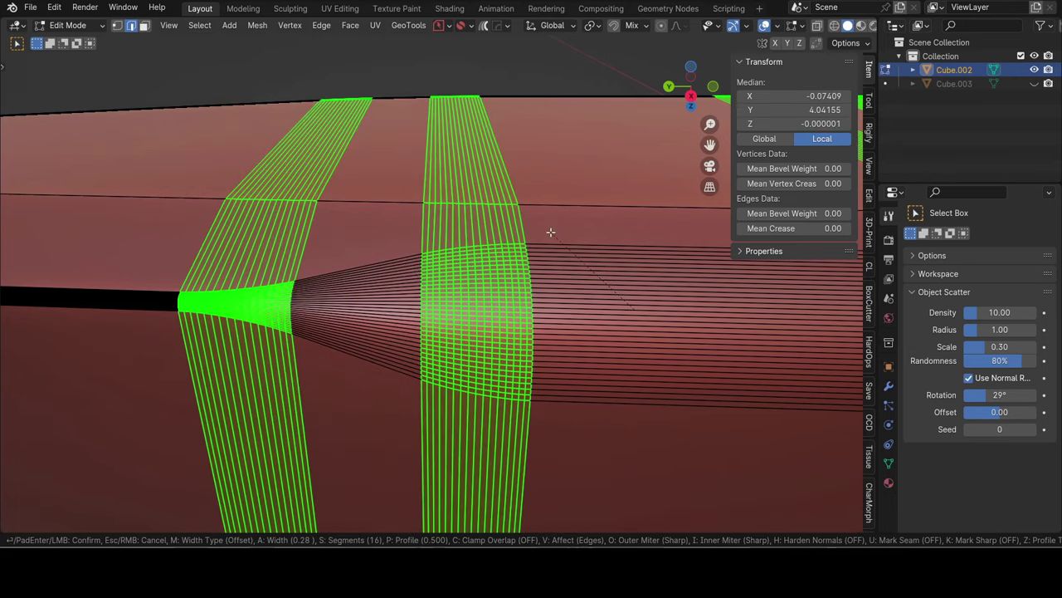
pyautogui.click(551, 230)
pyautogui.press('Tab')
pyautogui.scroll(-2, 537, 186)
pyautogui.scroll(-2, 525, 282)
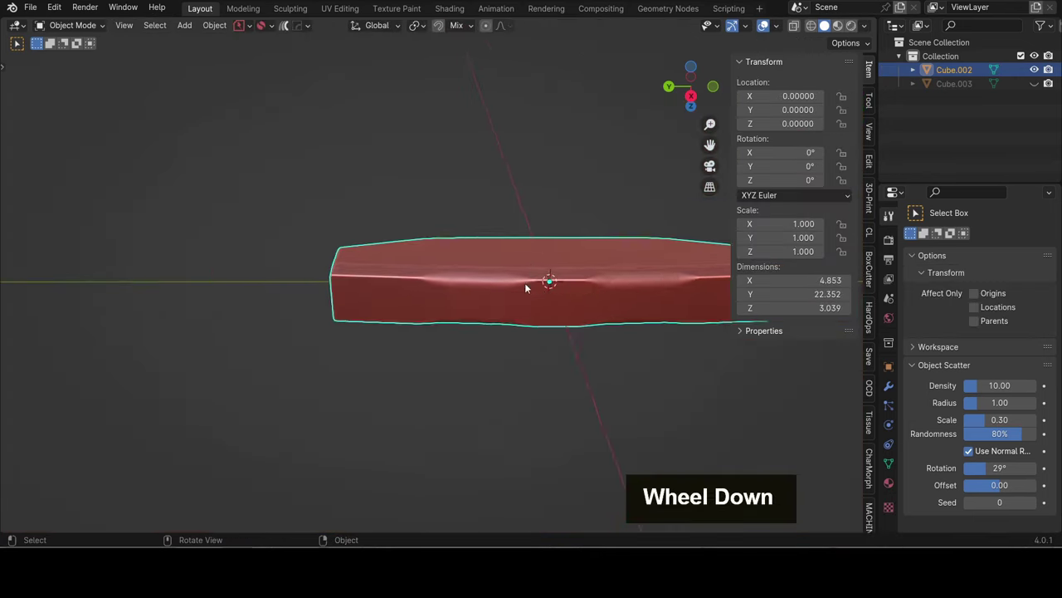
pyautogui.moveTo(525, 283); pyautogui.dragTo(458, 367, button='middle')
pyautogui.scroll(2, 588, 284)
# - Switch to edge selection and select the rounded corner strip at the bar's end
pyautogui.press('Tab')
pyautogui.click(455, 434)
pyautogui.keyDown('shift'); pyautogui.moveTo(455, 434); pyautogui.dragTo(429, 290, button='middle'); pyautogui.keyUp('shift')
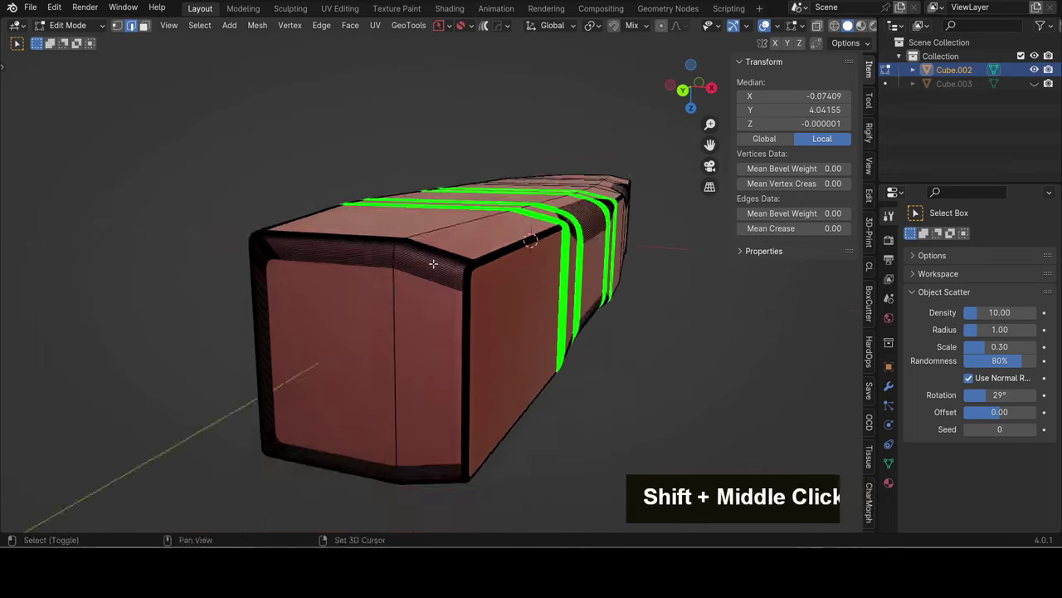
pyautogui.scroll(2, 429, 289)
pyautogui.keyDown('alt'); pyautogui.click(435, 288); pyautogui.keyUp('alt')
pyautogui.scroll(2, 434, 287)
pyautogui.press('Tab')
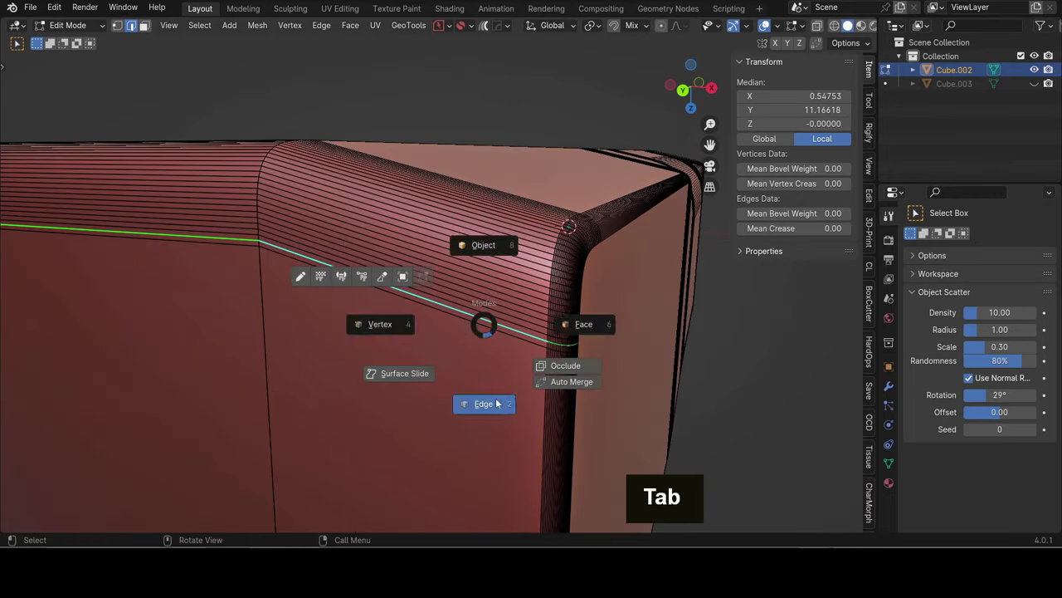
pyautogui.press('Tab')
pyautogui.click(401, 292)
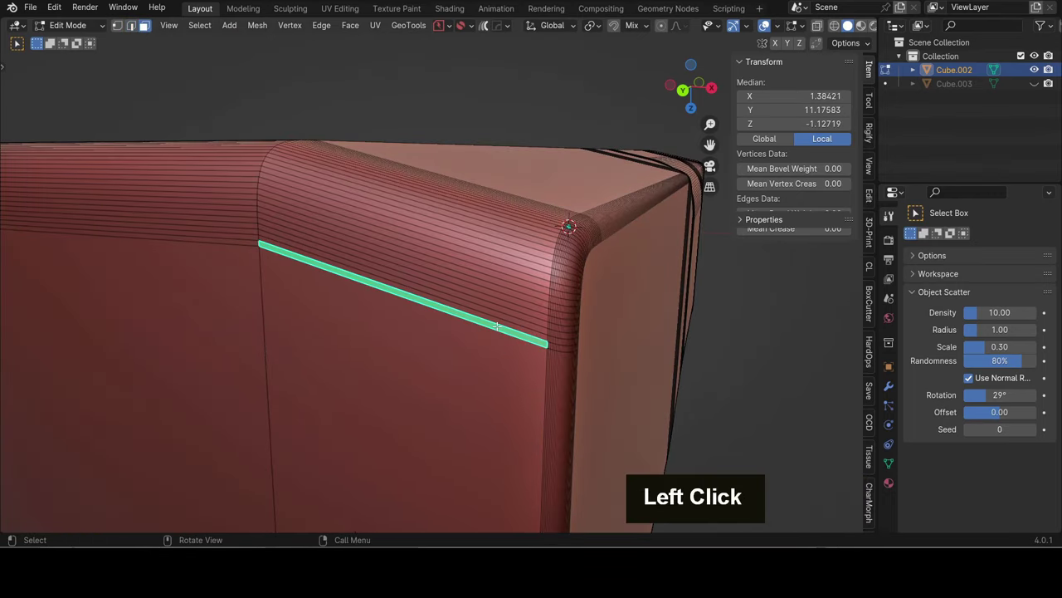
pyautogui.moveTo(401, 291); pyautogui.dragTo(506, 241, button='middle')
pyautogui.keyDown('ctrl'); pyautogui.click(563, 171); pyautogui.keyUp('ctrl')
# - Try a widened MESHmachine Refuse on the corner strip, then undo it
pyautogui.press('y')
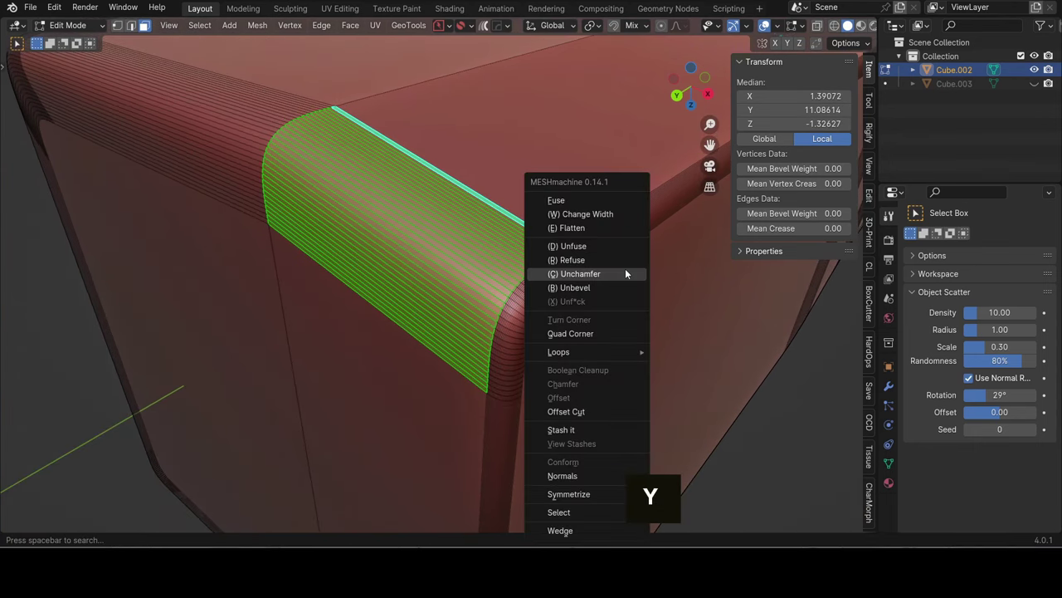
pyautogui.click(620, 262)
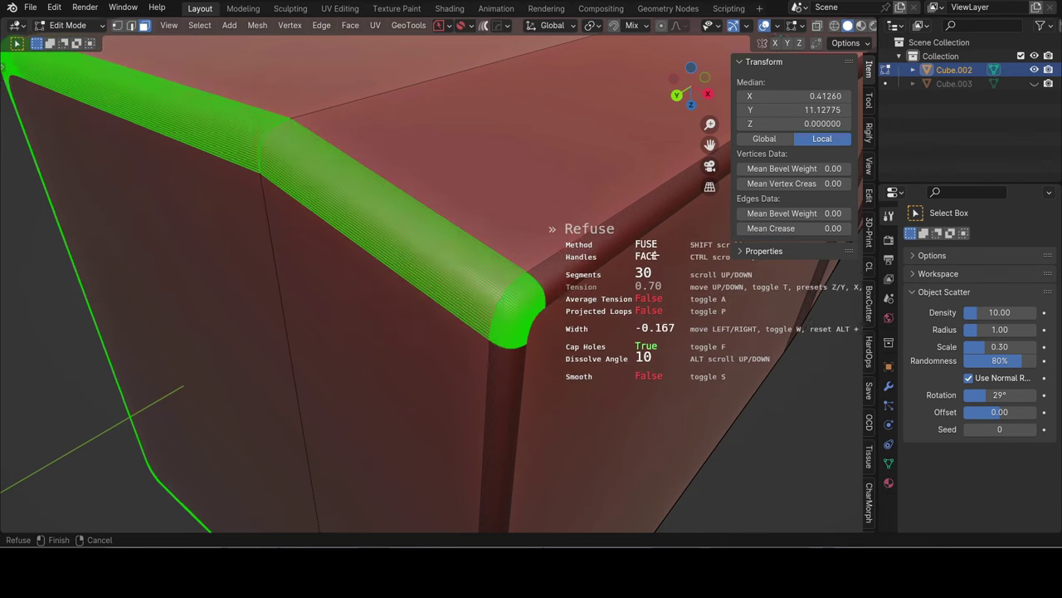
pyautogui.click(679, 261)
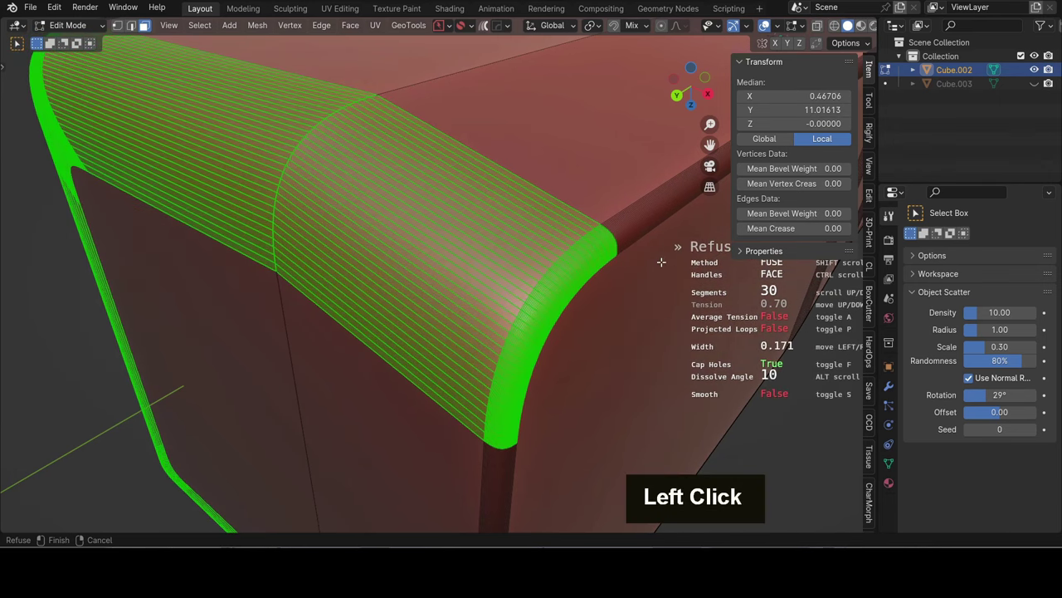
pyautogui.scroll(-5, 659, 260)
pyautogui.moveTo(609, 278); pyautogui.dragTo(497, 293, button='middle')
pyautogui.hotkey('ctrl', 'z')
# - Refuse the end corner fillet at 30 segments and 0.39 width
pyautogui.press('y')
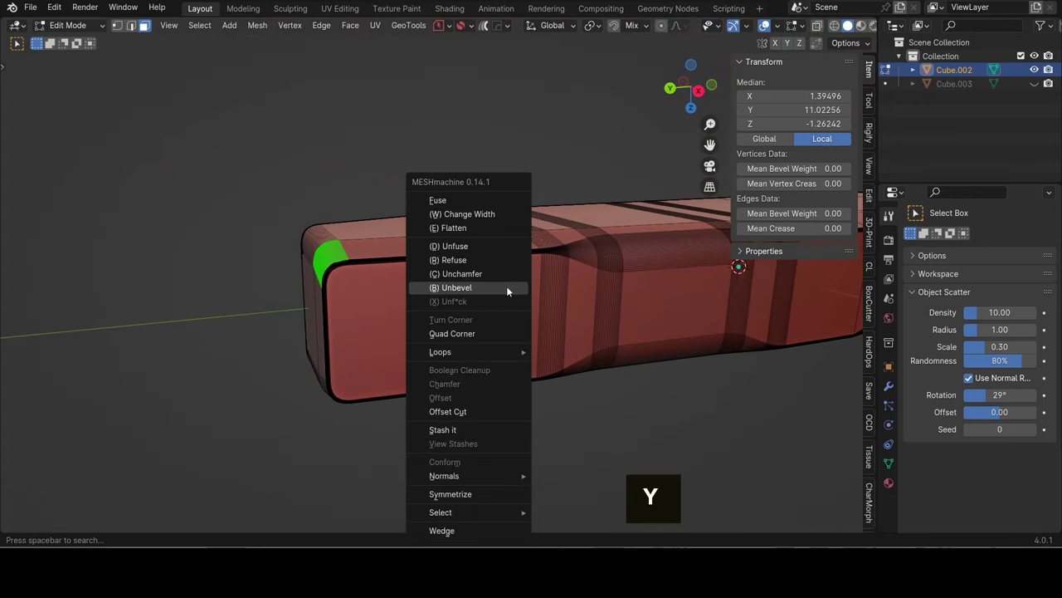
pyautogui.click(484, 259)
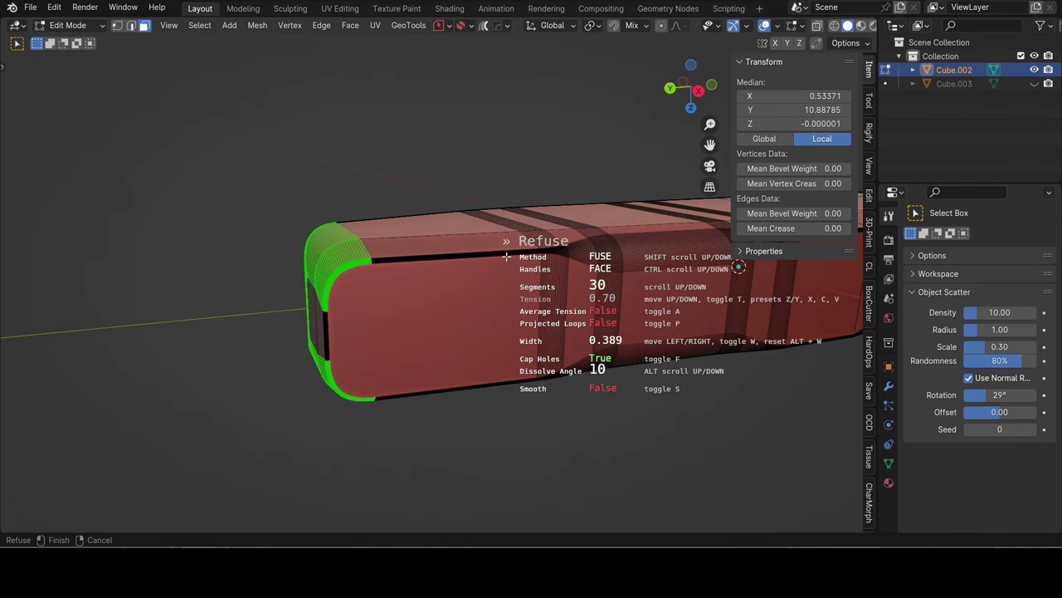
pyautogui.click(508, 256)
pyautogui.scroll(-2, 513, 255)
# - Symmetrize the mesh along Y and return to object mode
pyautogui.keyDown('shift'); pyautogui.moveTo(513, 256); pyautogui.dragTo(508, 257, button='middle'); pyautogui.keyUp('shift')
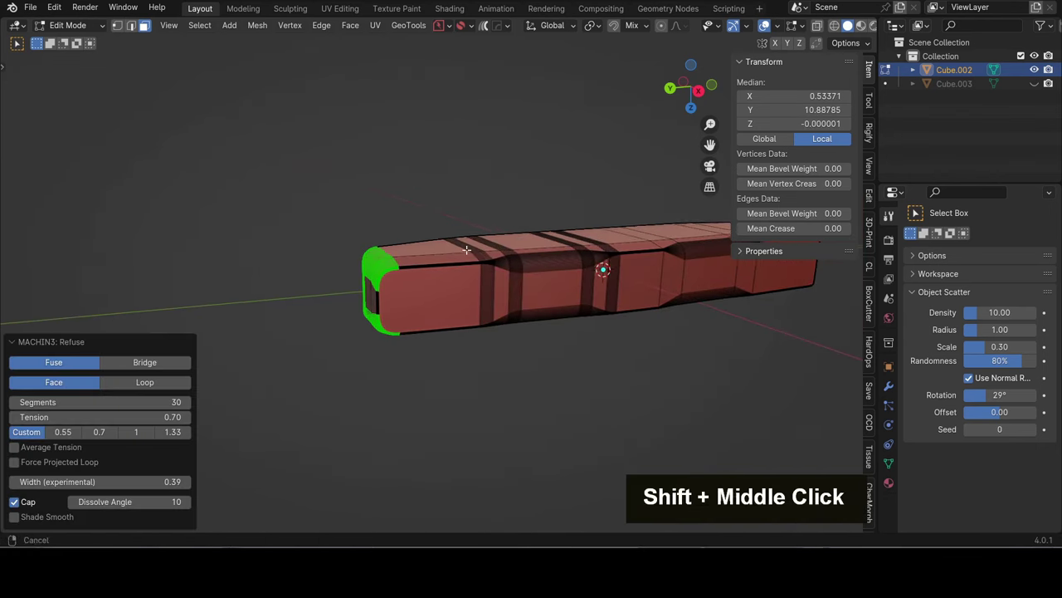
pyautogui.scroll(2, 576, 255)
pyautogui.hotkey('alt', 'x')
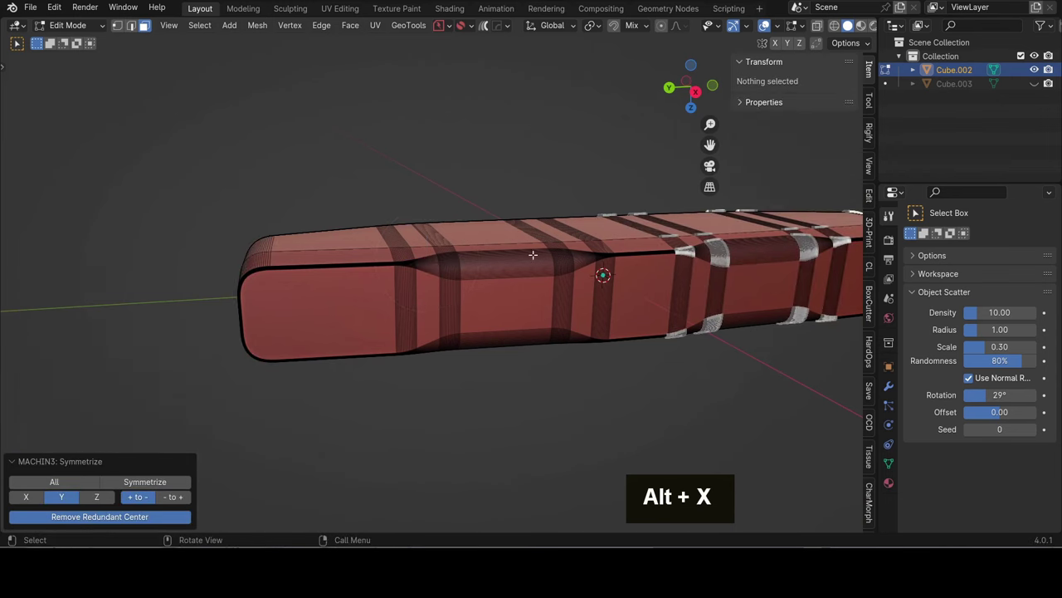
pyautogui.press('Tab')
pyautogui.moveTo(531, 257); pyautogui.dragTo(511, 312, button='middle')
# - Hide Cube.002 in the outliner and select the second bar, Cube.003
pyautogui.click(526, 350)
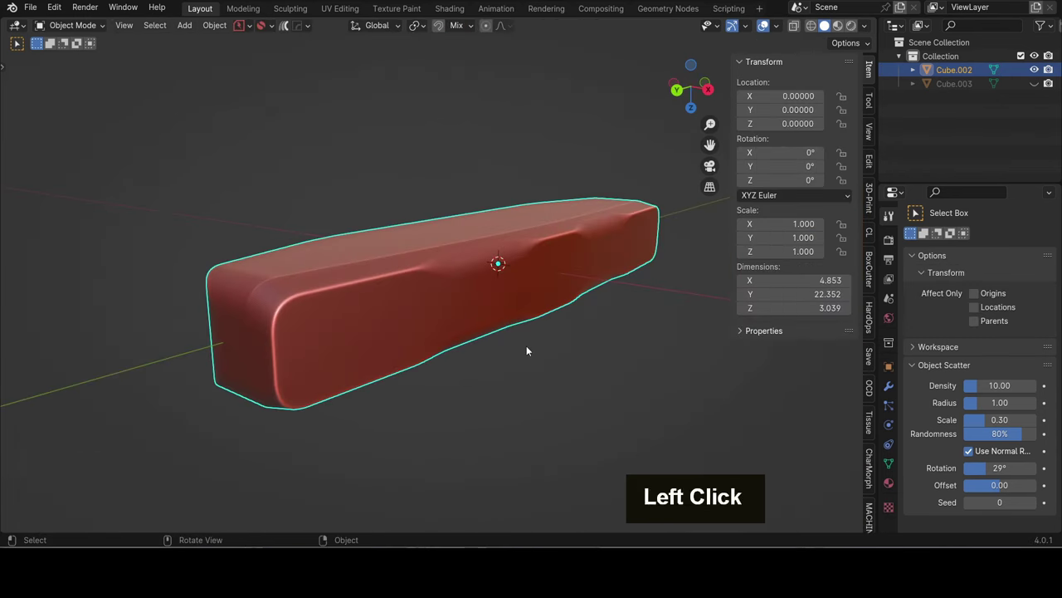
pyautogui.scroll(3, 526, 347)
pyautogui.click(491, 308)
pyautogui.scroll(-2, 493, 313)
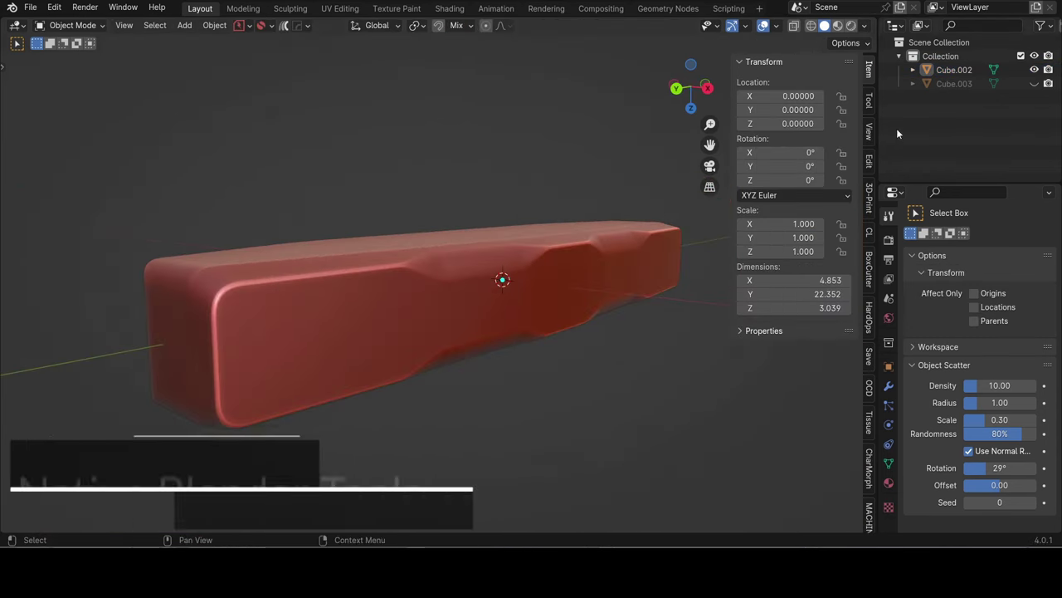
pyautogui.click(1034, 69)
pyautogui.keyDown('shift'); pyautogui.moveTo(617, 201); pyautogui.dragTo(557, 349, button='middle'); pyautogui.keyUp('shift')
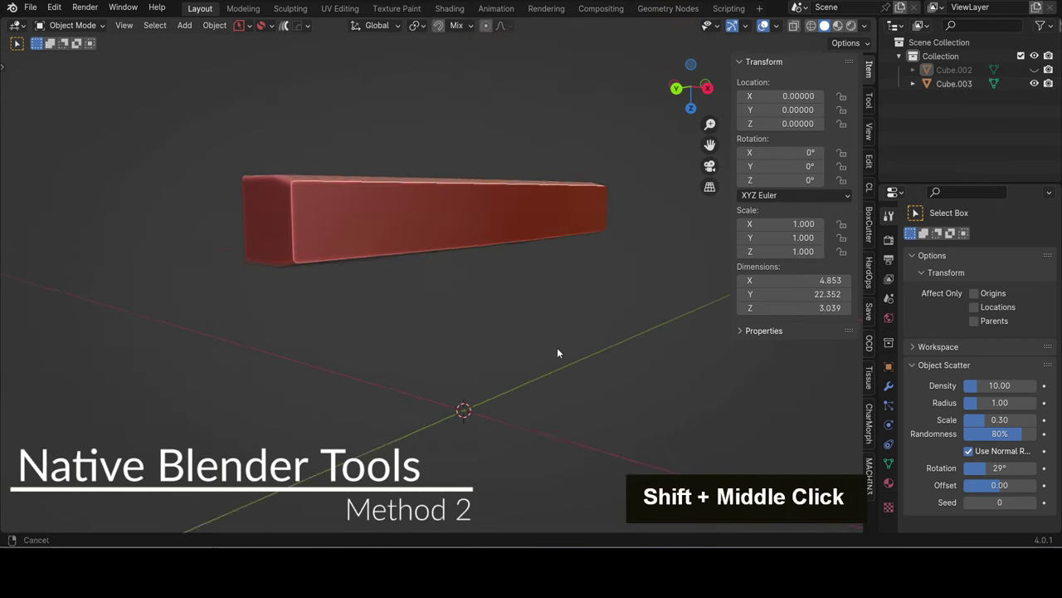
pyautogui.scroll(3, 298, 211)
pyautogui.click(462, 302)
# - In Edit Mode, select two vertical face bands on Cube.003, near the left and middle
pyautogui.press('Tab')
pyautogui.hotkey('alt', 'x')
pyautogui.scroll(-2, 438, 304)
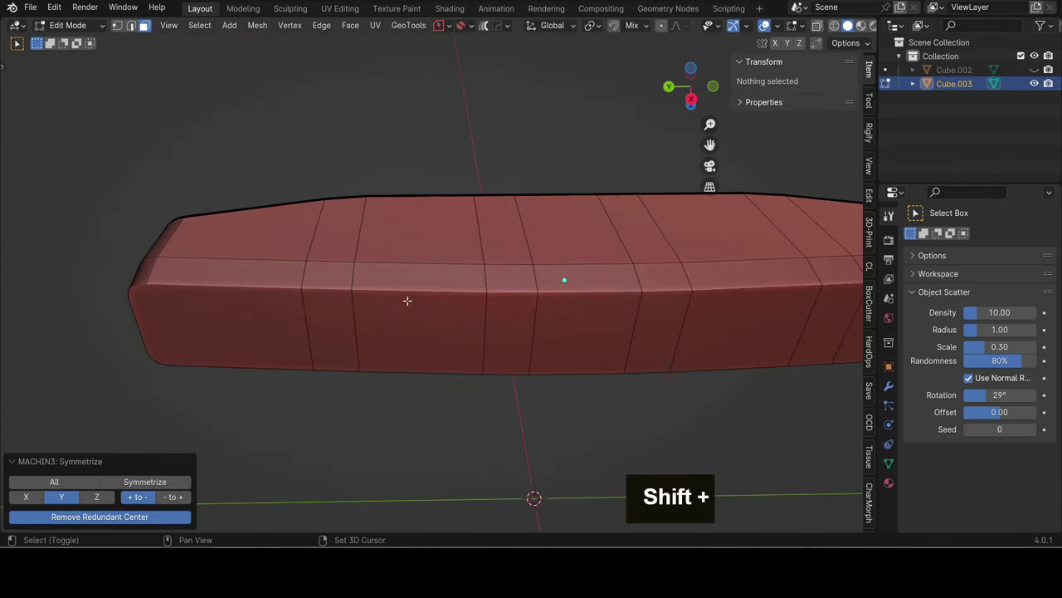
pyautogui.keyDown('shift'); pyautogui.moveTo(407, 300); pyautogui.dragTo(372, 294, button='middle'); pyautogui.keyUp('shift')
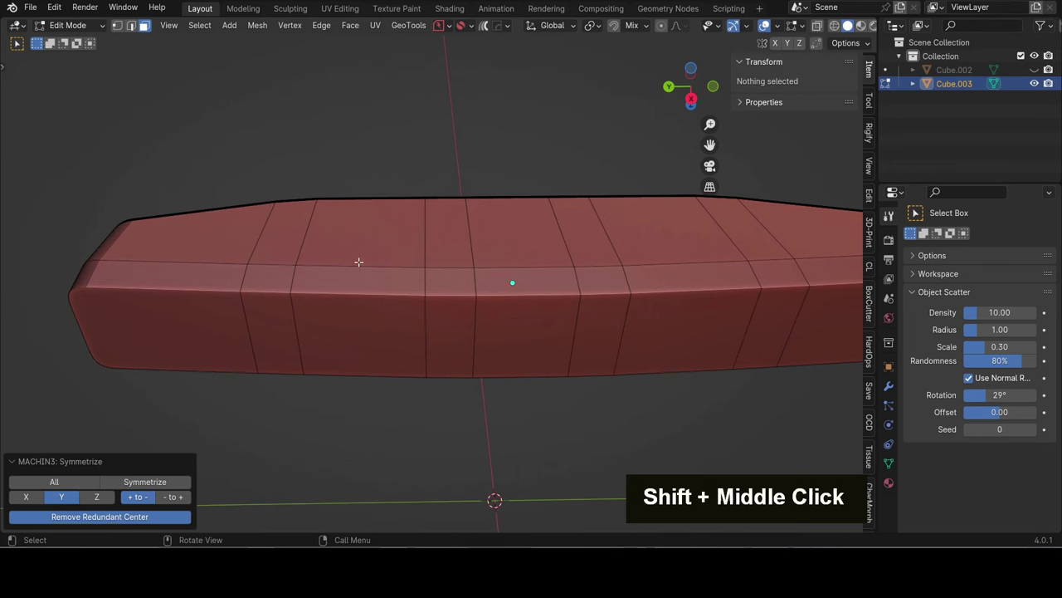
pyautogui.keyDown('shift'); pyautogui.moveTo(359, 262); pyautogui.dragTo(344, 302, button='middle'); pyautogui.keyUp('shift')
pyautogui.press('Tab')
pyautogui.keyDown('alt'); pyautogui.click(315, 276); pyautogui.keyUp('alt')
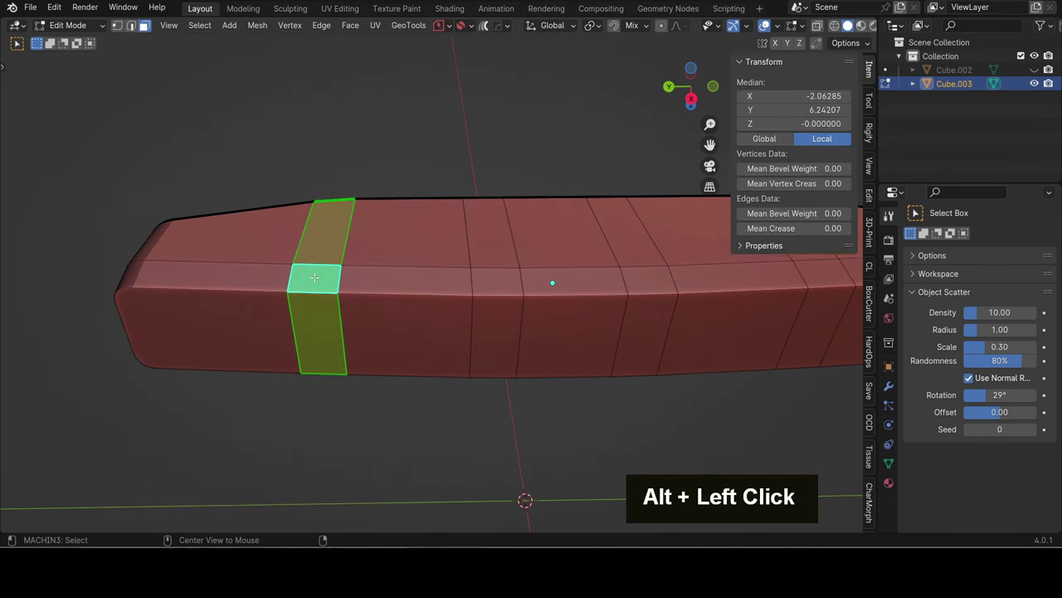
pyautogui.keyDown('alt'); pyautogui.keyDown('shift'); pyautogui.click(490, 281); pyautogui.keyUp('shift'); pyautogui.keyUp('alt')
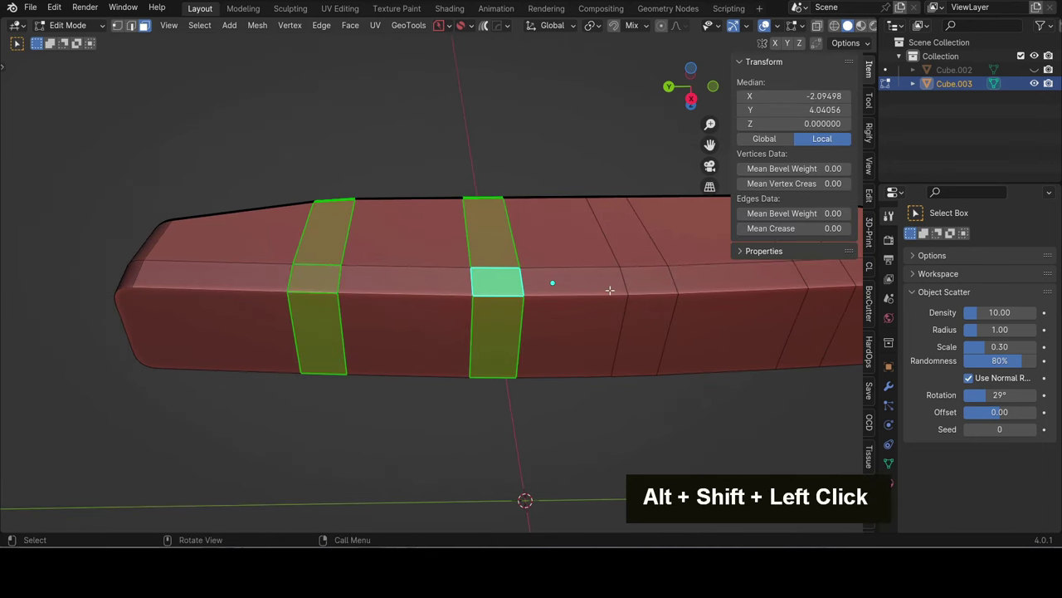
# - Delete the two face bands, splitting the bar into three open pieces
pyautogui.keyDown('shift'); pyautogui.moveTo(610, 290); pyautogui.dragTo(560, 241, button='middle'); pyautogui.keyUp('shift')
pyautogui.press('x')
pyautogui.click(399, 311)
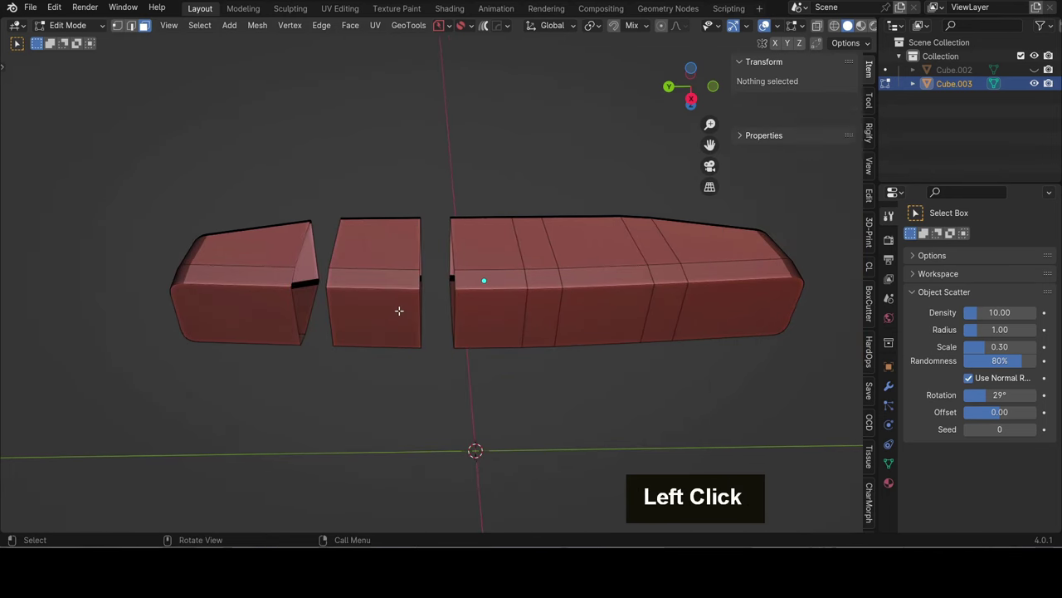
pyautogui.moveTo(310, 299); pyautogui.dragTo(476, 276, button='middle')
pyautogui.scroll(4, 392, 297)
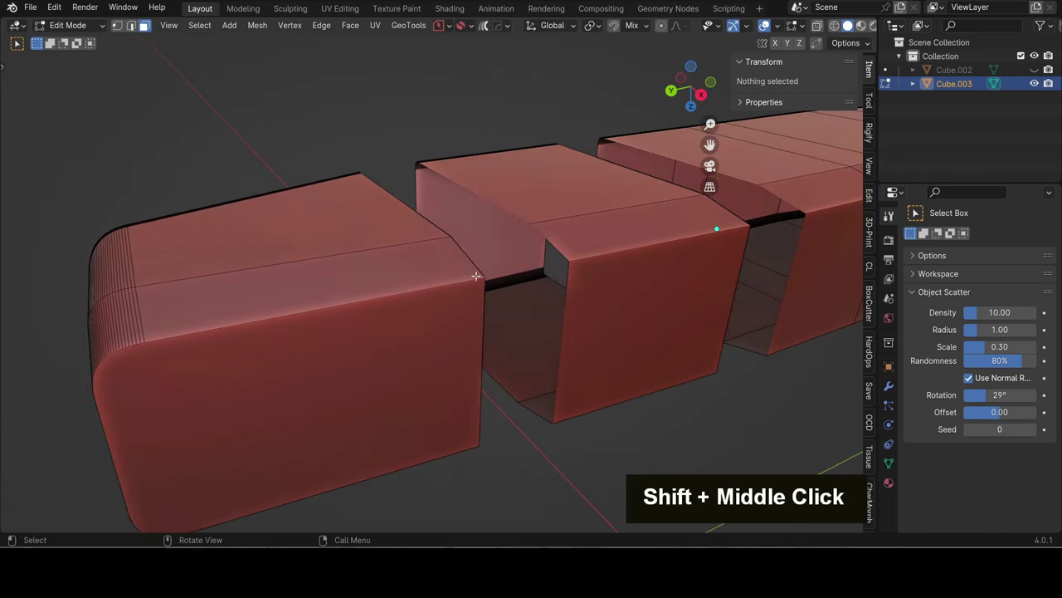
# - Bevel the long edge loops beside the gaps with 16 segments
pyautogui.press('Tab')
pyautogui.click(474, 356)
pyautogui.keyDown('alt'); pyautogui.click(422, 290); pyautogui.keyUp('alt')
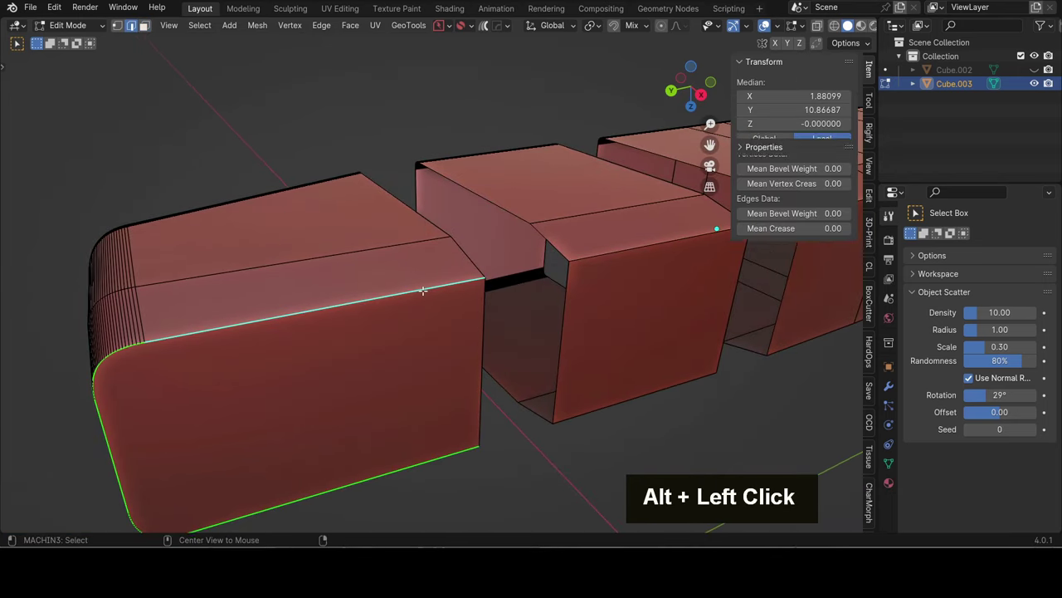
pyautogui.scroll(2, 466, 306)
pyautogui.scroll(-5, 614, 299)
pyautogui.keyDown('shift'); pyautogui.moveTo(614, 299); pyautogui.dragTo(539, 249, button='middle'); pyautogui.keyUp('shift')
pyautogui.keyDown('shift'); pyautogui.click(538, 246); pyautogui.keyUp('shift')
pyautogui.keyDown('shift'); pyautogui.click(530, 324); pyautogui.keyUp('shift')
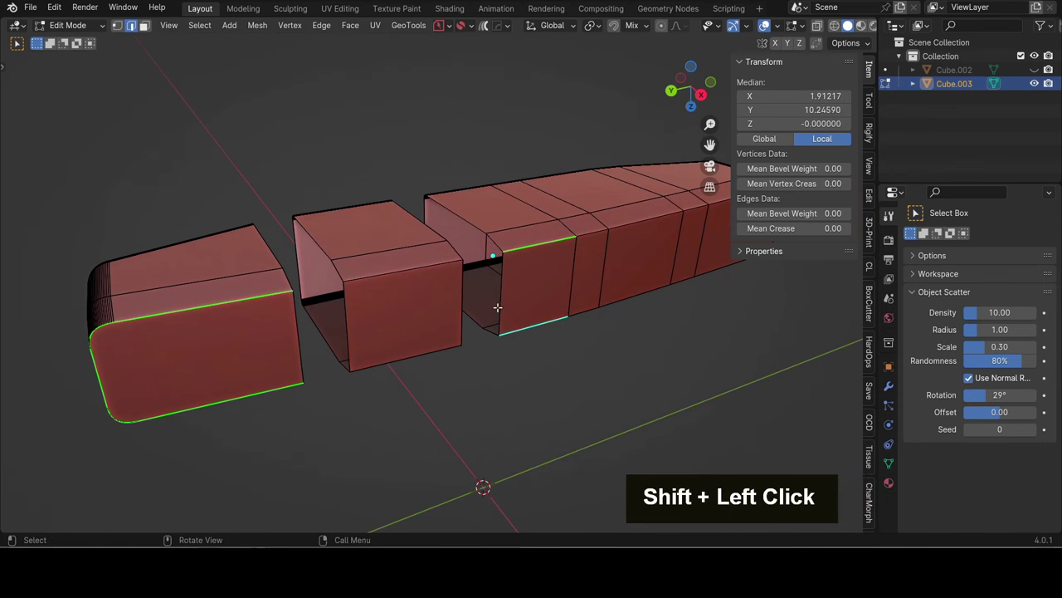
pyautogui.keyDown('shift'); pyautogui.moveTo(234, 307); pyautogui.dragTo(407, 309, button='middle'); pyautogui.keyUp('shift')
pyautogui.scroll(5, 407, 309)
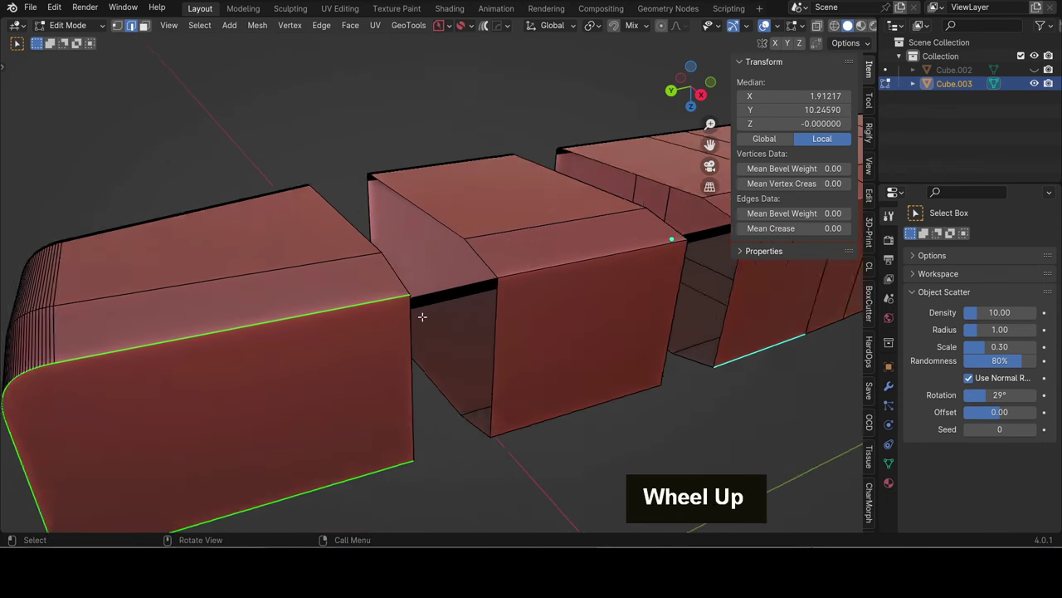
pyautogui.hotkey('ctrl', 'b')
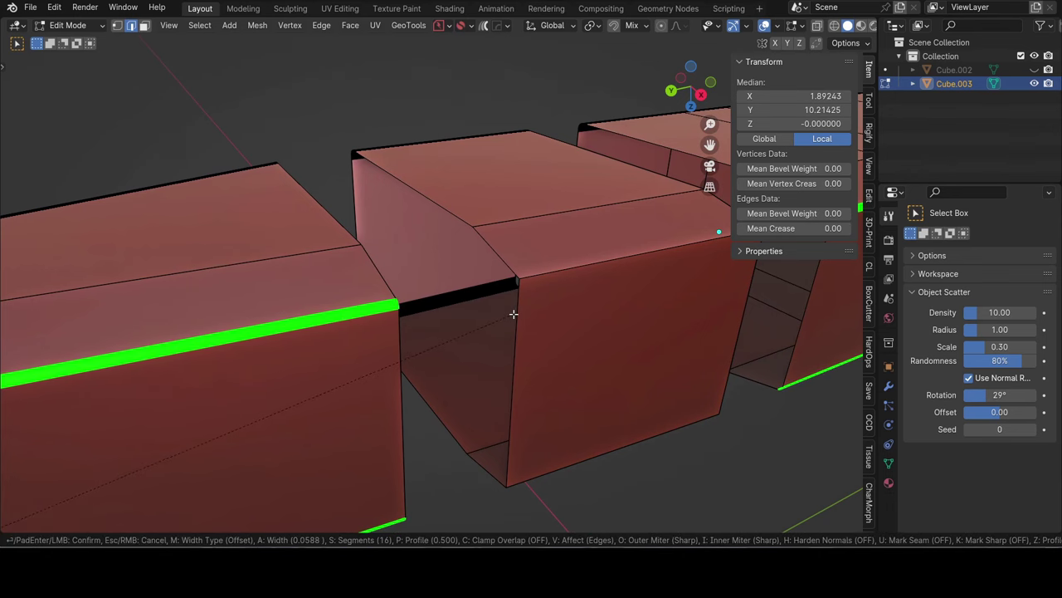
pyautogui.click(513, 313)
# - Bevel the middle piece's top and bottom front edges 0.585 wide
pyautogui.scroll(-4, 513, 314)
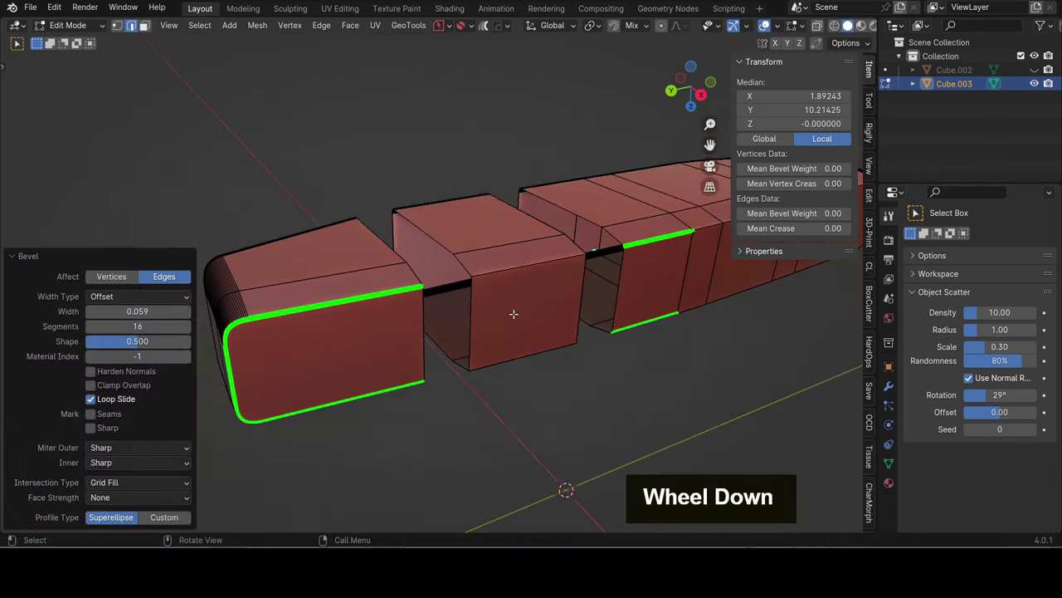
pyautogui.click(507, 271)
pyautogui.keyDown('shift'); pyautogui.click(509, 362); pyautogui.keyUp('shift')
pyautogui.scroll(4, 448, 356)
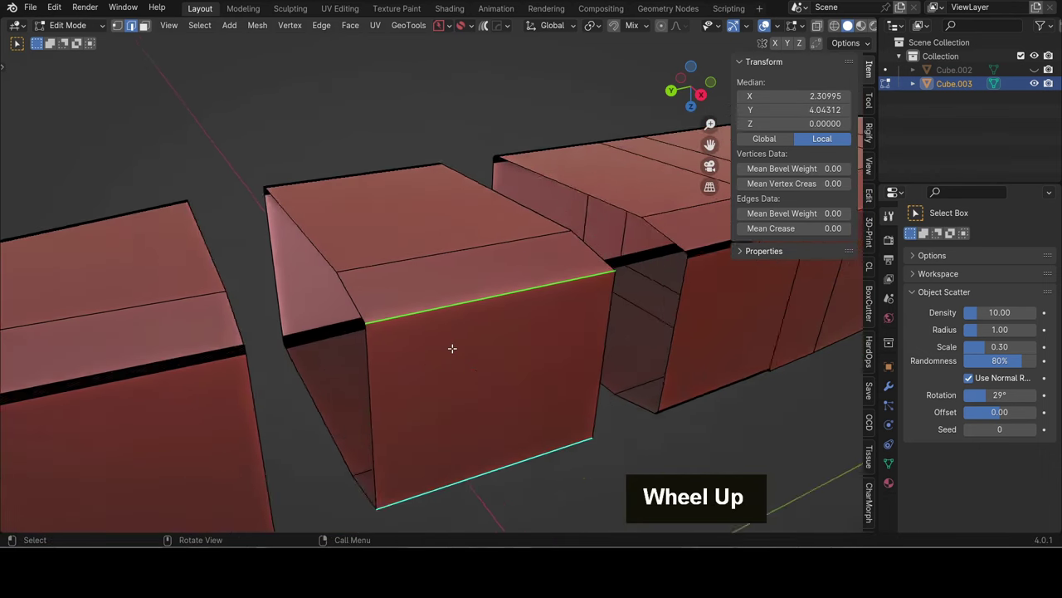
pyautogui.keyDown('shift'); pyautogui.moveTo(446, 360); pyautogui.dragTo(427, 315, button='middle'); pyautogui.keyUp('shift')
pyautogui.scroll(2, 426, 315)
pyautogui.hotkey('ctrl', 'b')
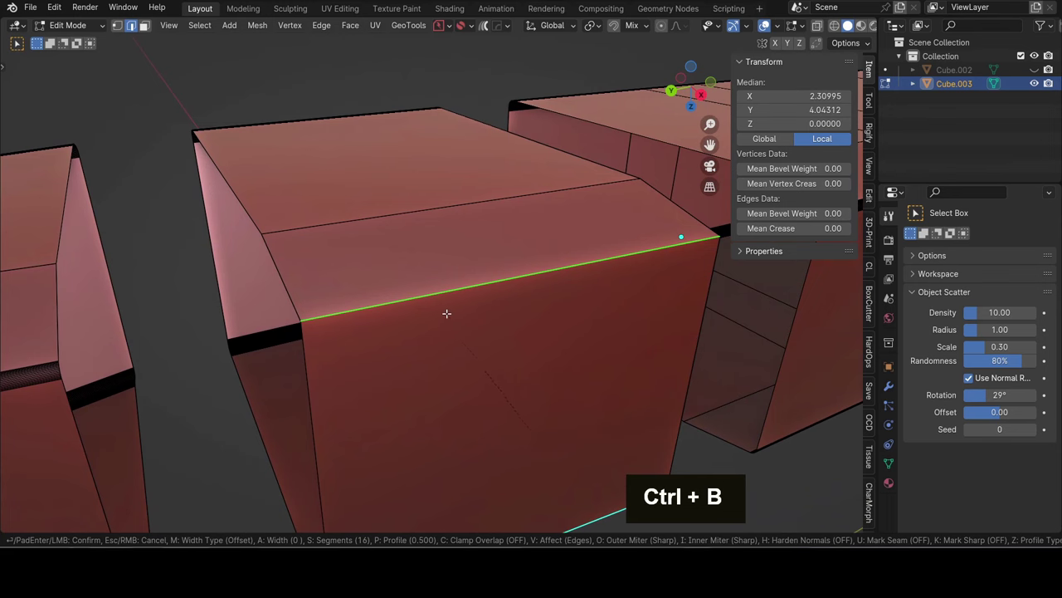
pyautogui.click(411, 230)
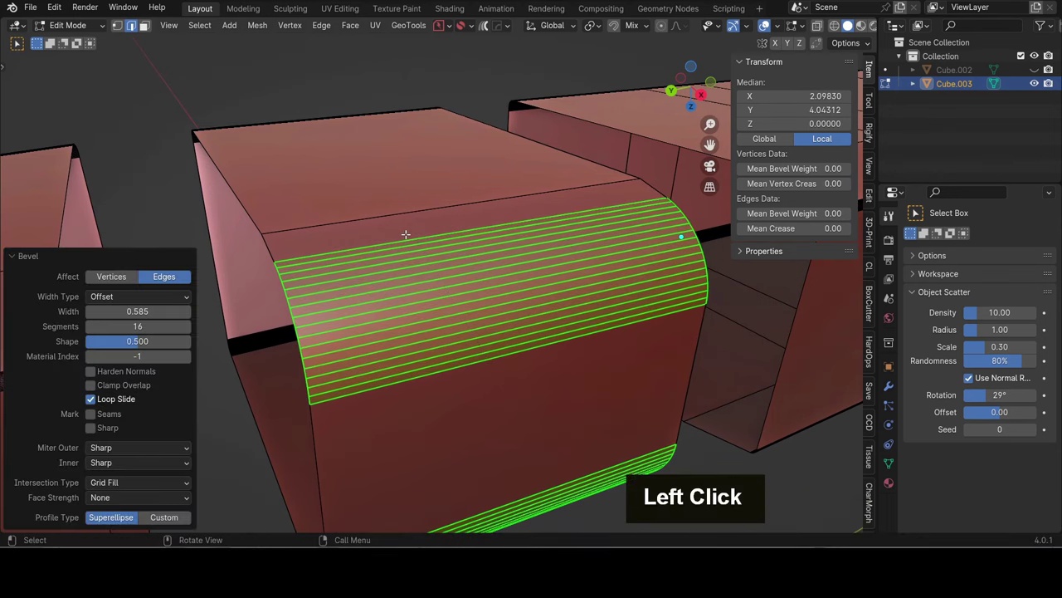
pyautogui.keyDown('shift'); pyautogui.moveTo(411, 230); pyautogui.dragTo(521, 252, button='middle'); pyautogui.keyUp('shift')
# - Bridge the two facing edge loops across the first gap
pyautogui.keyDown('alt'); pyautogui.click(415, 338); pyautogui.keyUp('alt')
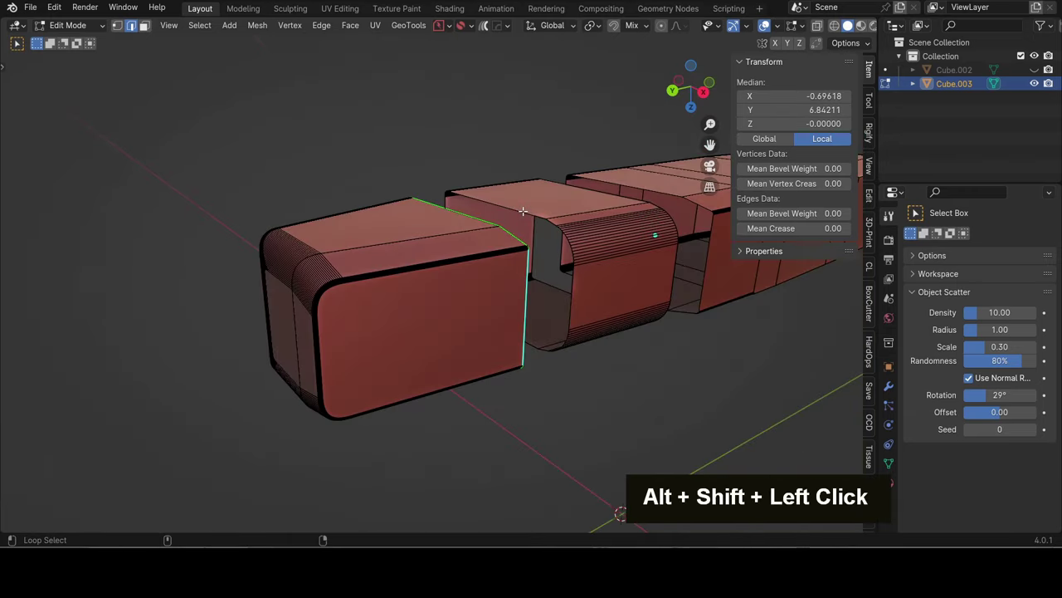
pyautogui.keyDown('alt'); pyautogui.keyDown('shift'); pyautogui.click(524, 214); pyautogui.keyUp('shift'); pyautogui.keyUp('alt')
pyautogui.scroll(4, 590, 224)
pyautogui.hotkey('ctrl', 'e')
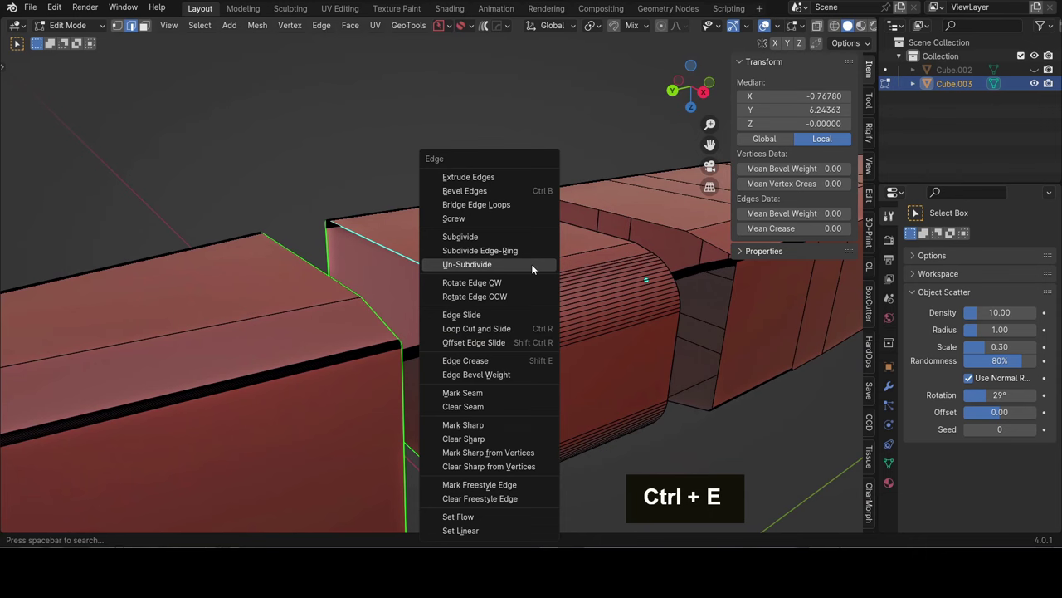
pyautogui.click(499, 206)
# - Bridge the facing edge loops across the second gap
pyautogui.moveTo(645, 277); pyautogui.dragTo(585, 226, button='middle')
pyautogui.click(586, 225)
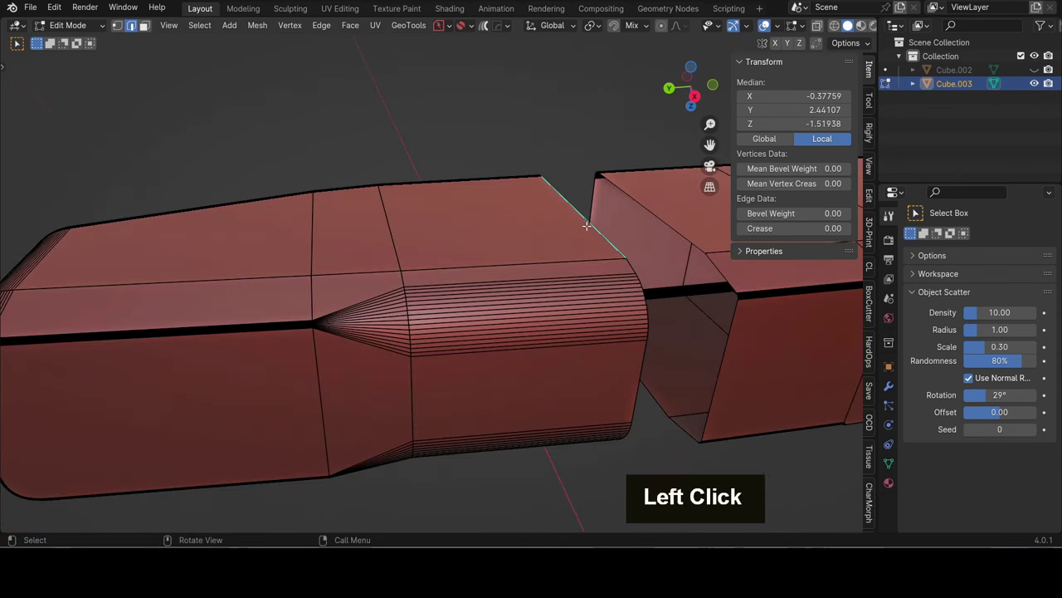
pyautogui.keyDown('alt'); pyautogui.click(663, 224); pyautogui.keyUp('alt')
pyautogui.keyDown('alt'); pyautogui.keyDown('shift'); pyautogui.click(669, 222); pyautogui.keyUp('shift'); pyautogui.keyUp('alt')
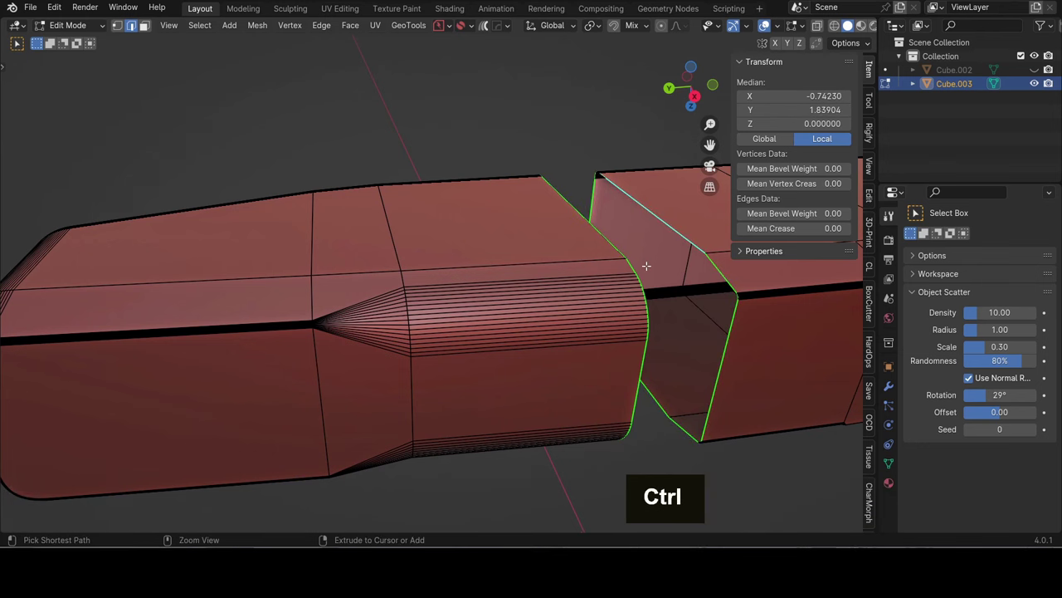
pyautogui.hotkey('ctrl', 'e')
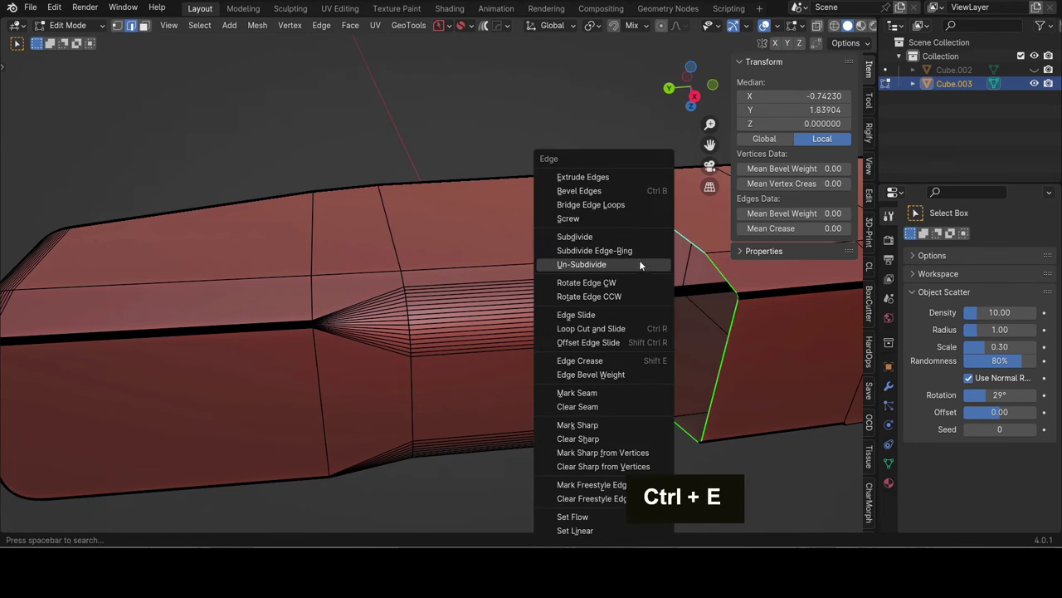
pyautogui.click(619, 207)
pyautogui.scroll(-2, 624, 227)
# - Check the bridged band's shading in object mode, then return to Edit Mode
pyautogui.press('Tab')
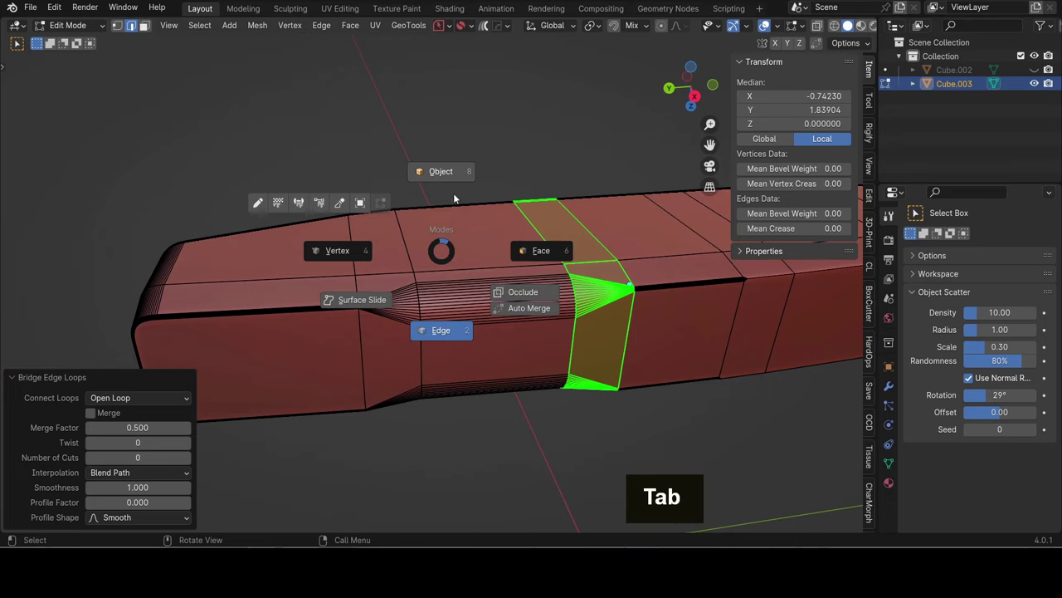
pyautogui.click(448, 180)
pyautogui.moveTo(444, 316)
pyautogui.mouseDown(button='middle')
pyautogui.moveTo(436, 331)
pyautogui.moveTo(443, 325)
pyautogui.mouseUp(button='middle')
pyautogui.scroll(3, 264, 330)
pyautogui.press('Tab')
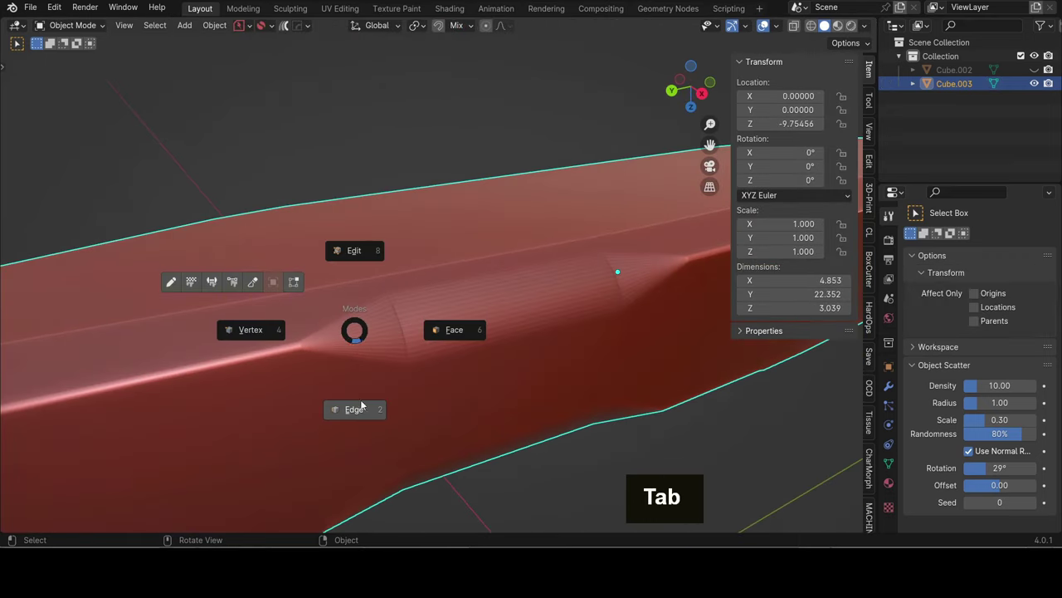
pyautogui.click(354, 249)
# - Bevel the four transition band border loops with 16 segments, 0.231 wide
pyautogui.keyDown('alt'); pyautogui.click(277, 297); pyautogui.keyUp('alt')
pyautogui.keyDown('alt'); pyautogui.keyDown('shift'); pyautogui.click(347, 261); pyautogui.keyUp('shift'); pyautogui.keyUp('alt')
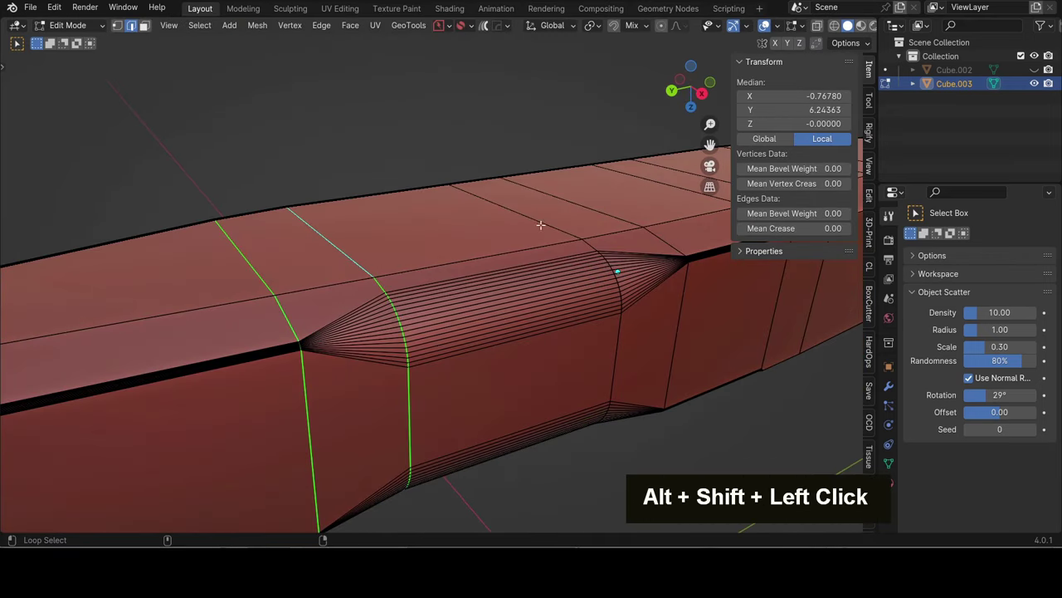
pyautogui.keyDown('alt'); pyautogui.keyDown('shift'); pyautogui.click(581, 249); pyautogui.keyUp('shift'); pyautogui.keyUp('alt')
pyautogui.keyDown('alt'); pyautogui.keyDown('shift'); pyautogui.click(648, 241); pyautogui.keyUp('shift'); pyautogui.keyUp('alt')
pyautogui.keyDown('shift'); pyautogui.moveTo(618, 258); pyautogui.dragTo(668, 266, button='middle'); pyautogui.keyUp('shift')
pyautogui.scroll(3, 519, 243)
pyautogui.hotkey('ctrl', 'b')
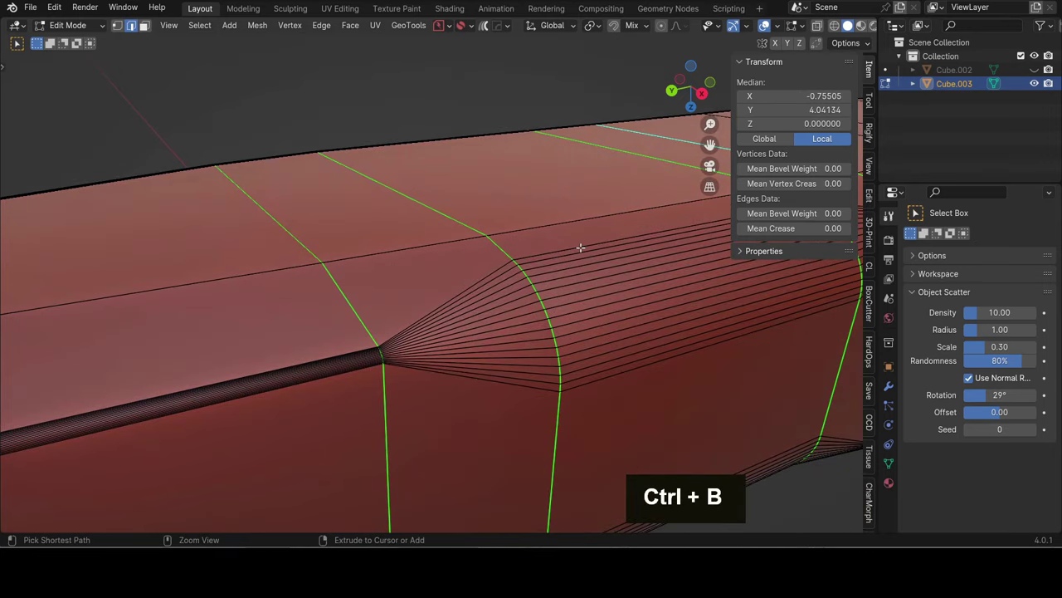
pyautogui.click(598, 227)
# - Symmetrize the mesh along the bar's length
pyautogui.scroll(-6, 540, 249)
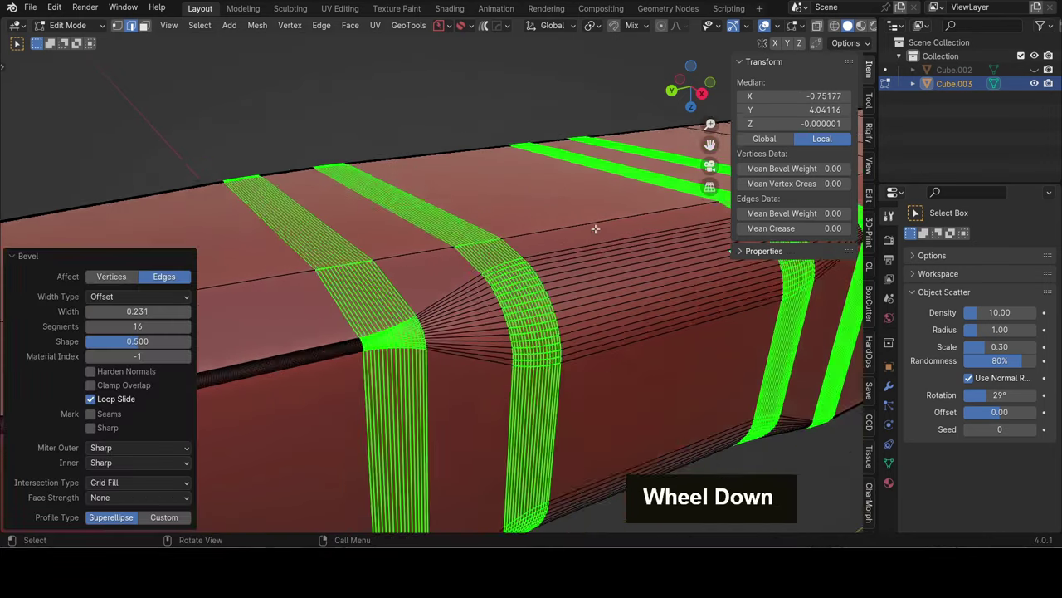
pyautogui.moveTo(465, 249); pyautogui.dragTo(551, 254, button='middle')
pyautogui.hotkey('alt', 'x')
pyautogui.press('Tab')
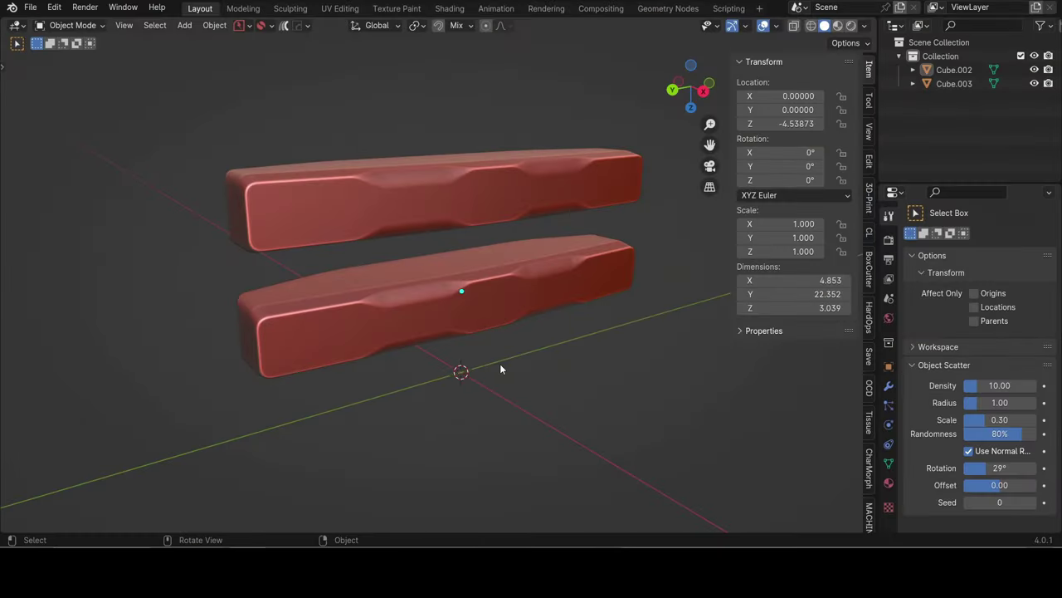
# - Zoom and orbit to view Cube.002 and Cube.003 side by side
pyautogui.scroll(3, 500, 364)
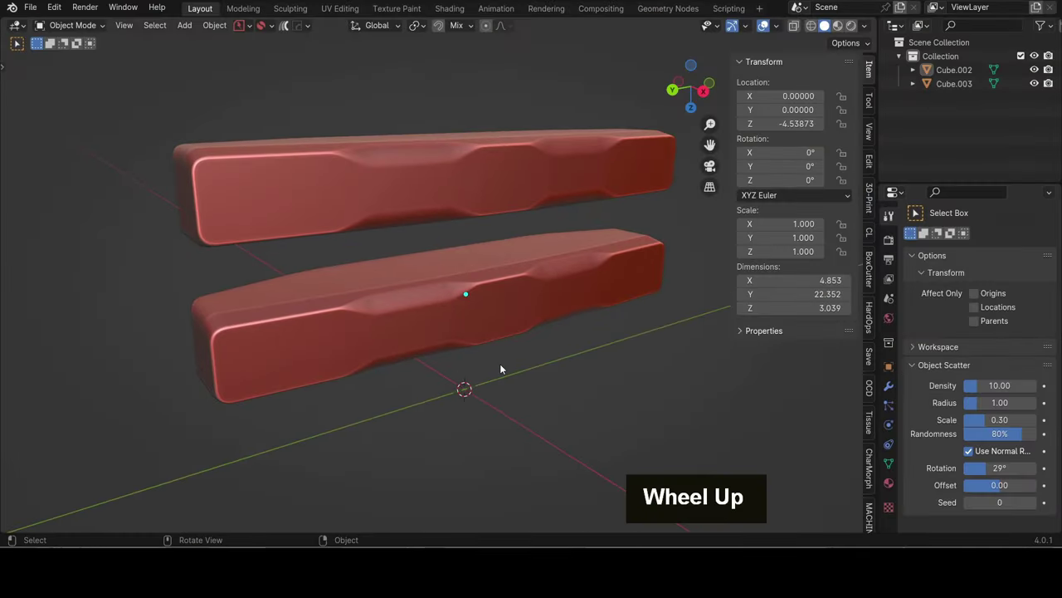
pyautogui.moveTo(500, 365); pyautogui.dragTo(417, 362, button='middle')
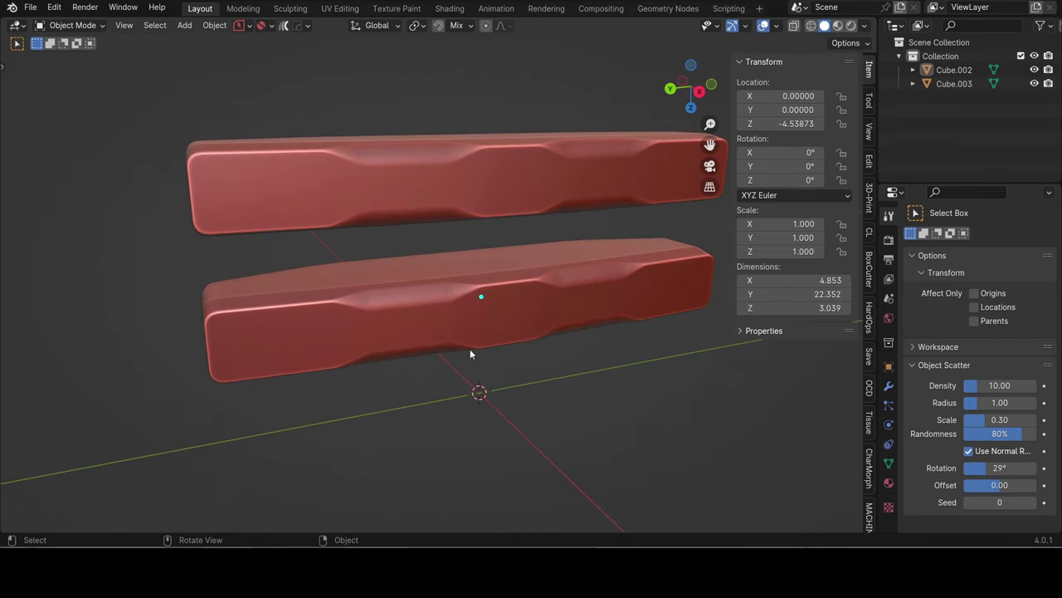